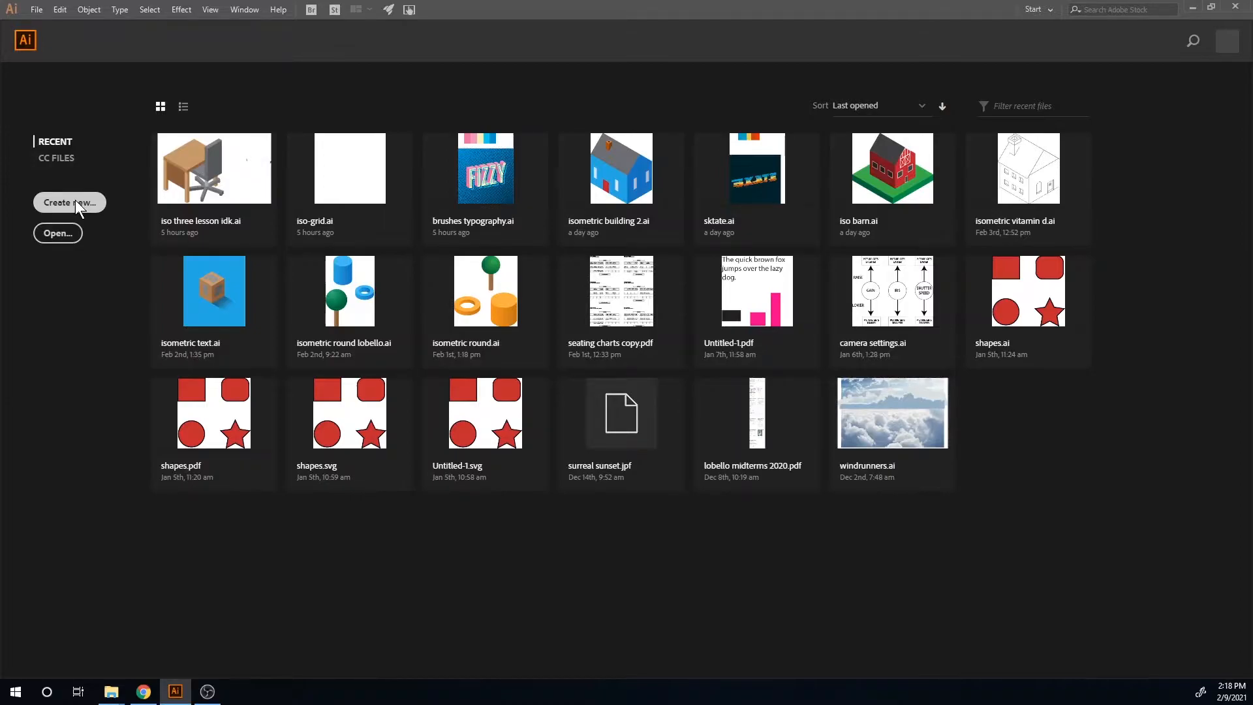
{"action": "left_click", "coordinate": [76, 201]}
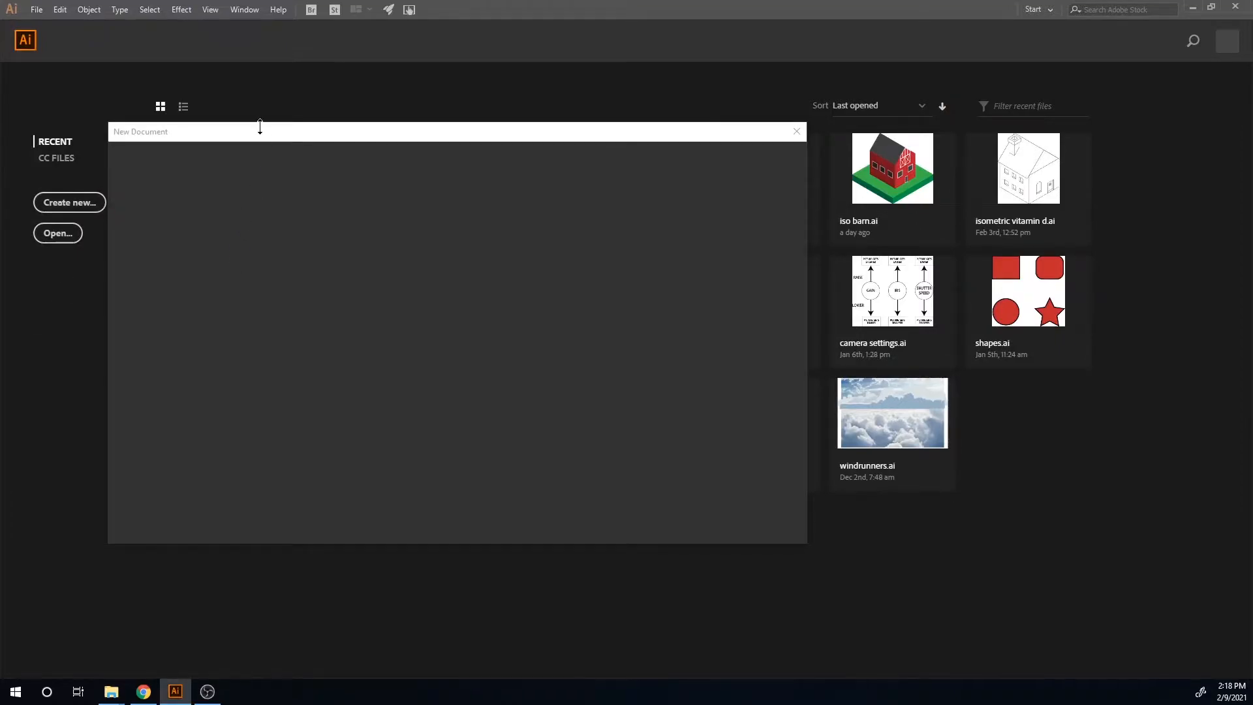
{"action": "left_click_drag", "start_coordinate": [253, 135], "coordinate": [437, 131]}
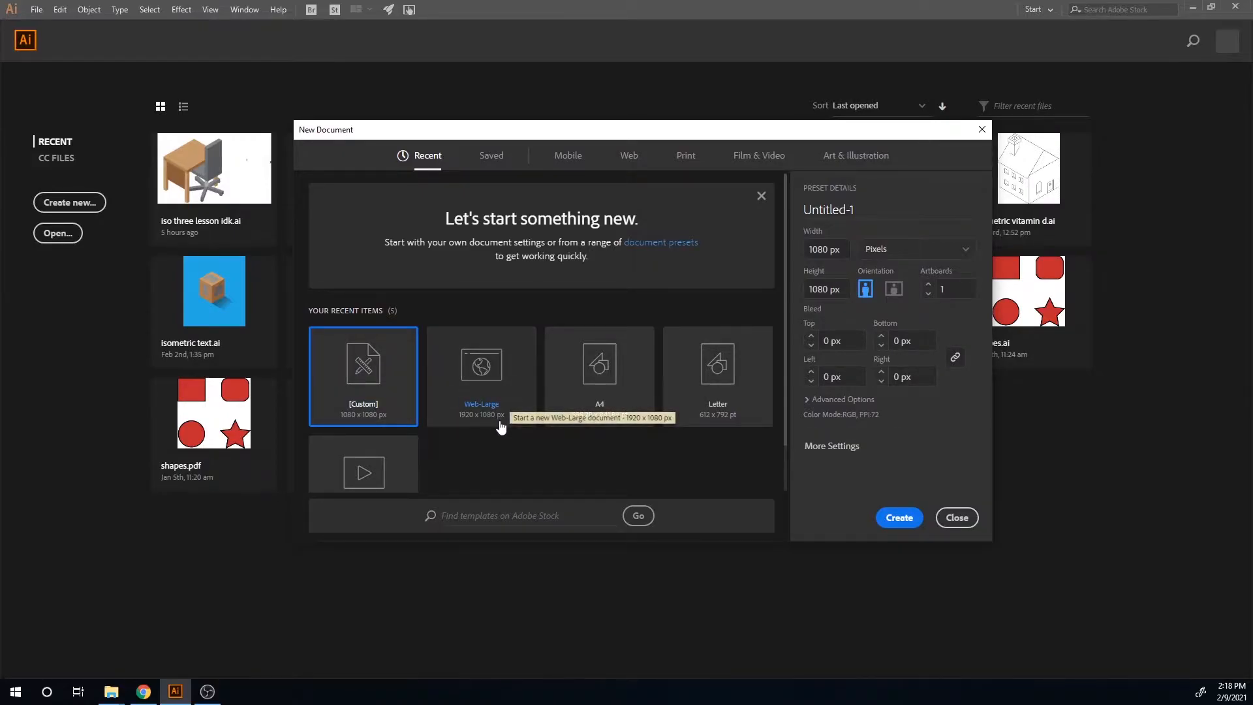
{"action": "key", "text": "Escape"}
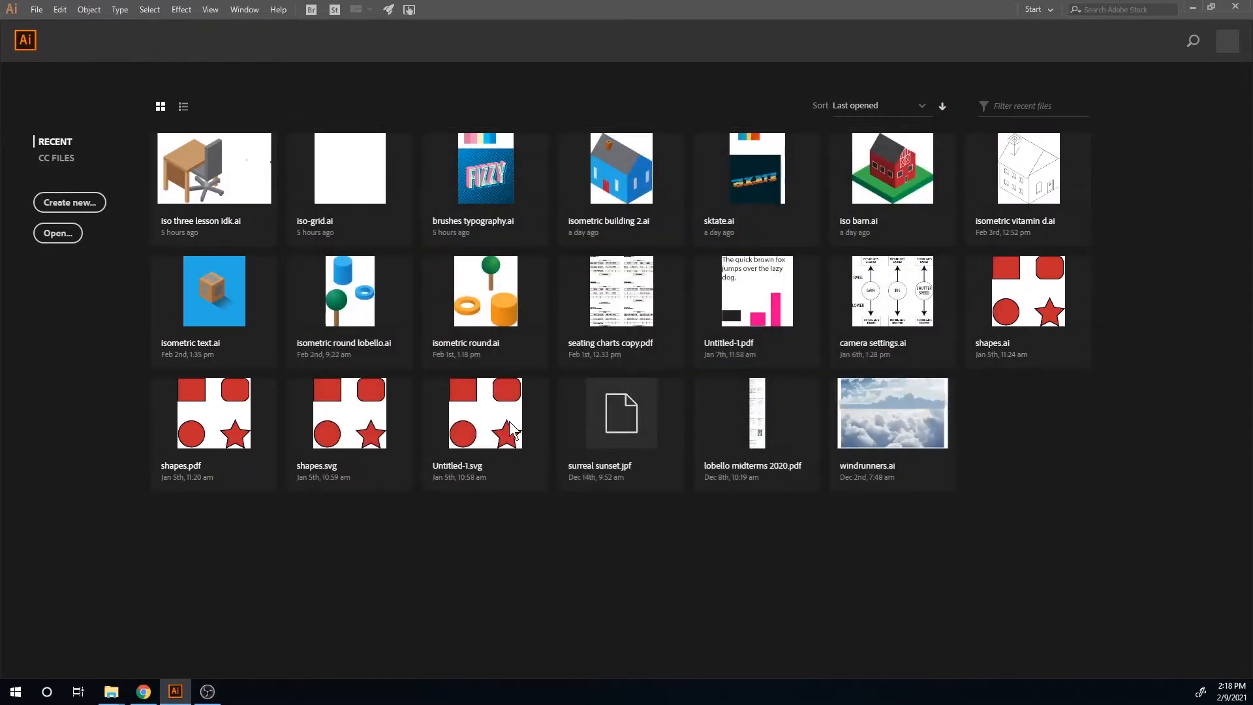
Step: Open a new blank document and dock the Transform, Align and Pathfinder panel group beside the Properties panel
{"action": "left_click", "coordinate": [378, 275]}
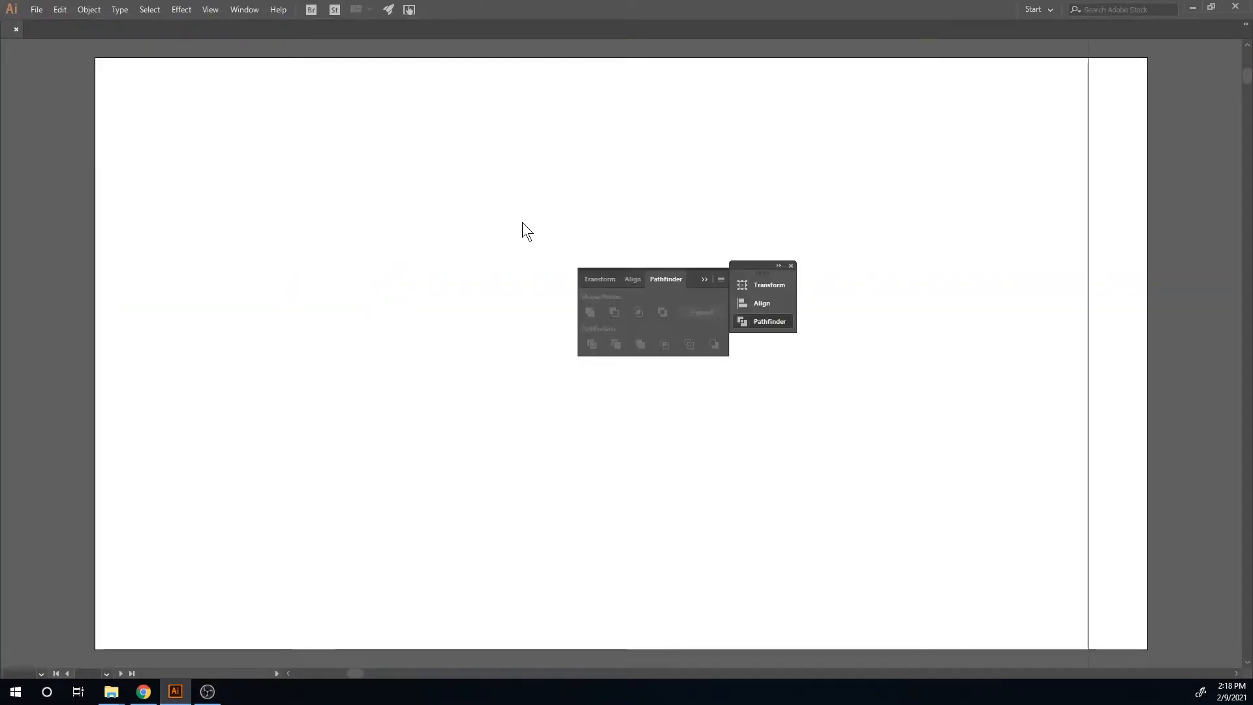
{"action": "left_click_drag", "start_coordinate": [537, 261], "coordinate": [434, 268]}
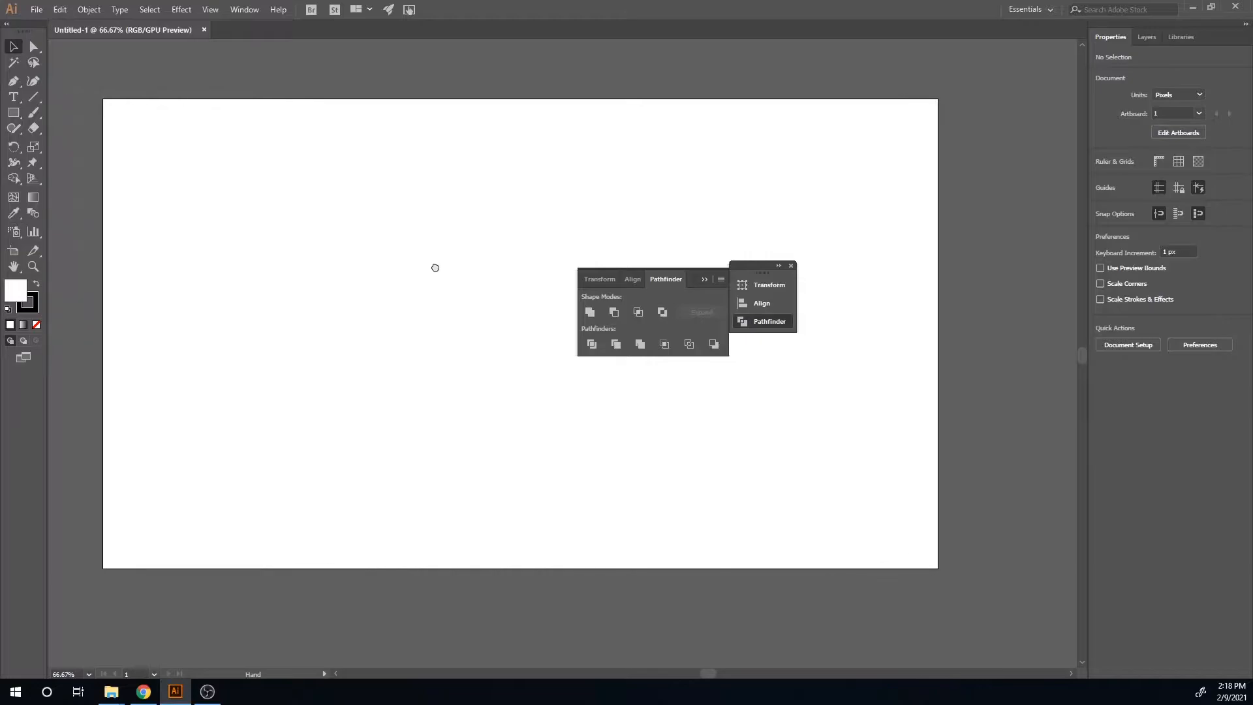
{"action": "left_click", "coordinate": [757, 268]}
{"action": "left_click_drag", "start_coordinate": [757, 268], "coordinate": [1140, 376]}
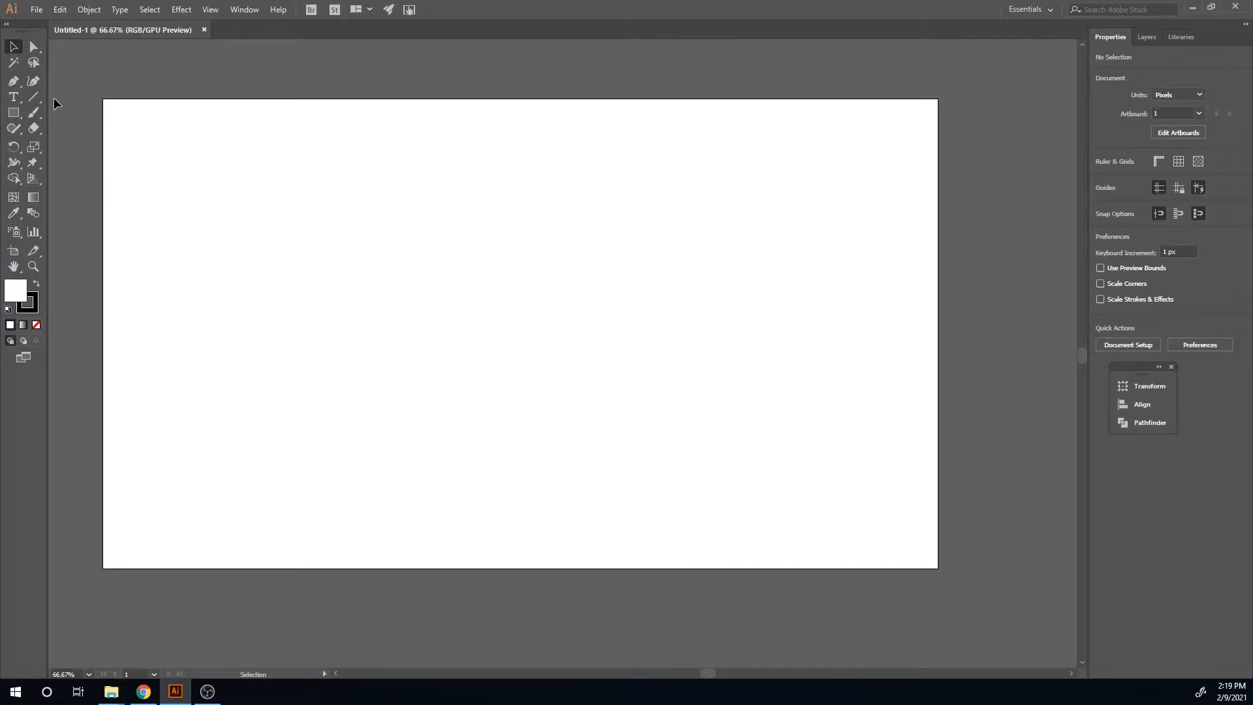
Step: Create a point text object on the artboard reading VITAL
{"action": "left_click", "coordinate": [13, 98]}
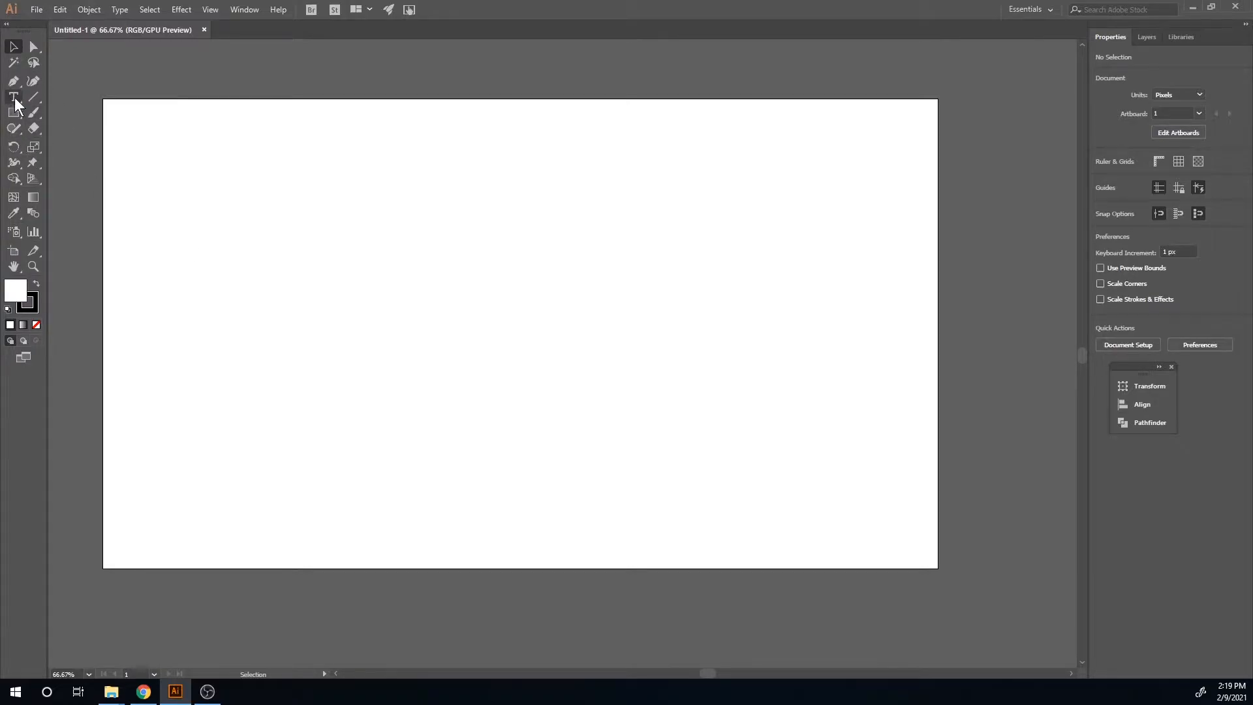
{"action": "left_click", "coordinate": [349, 305]}
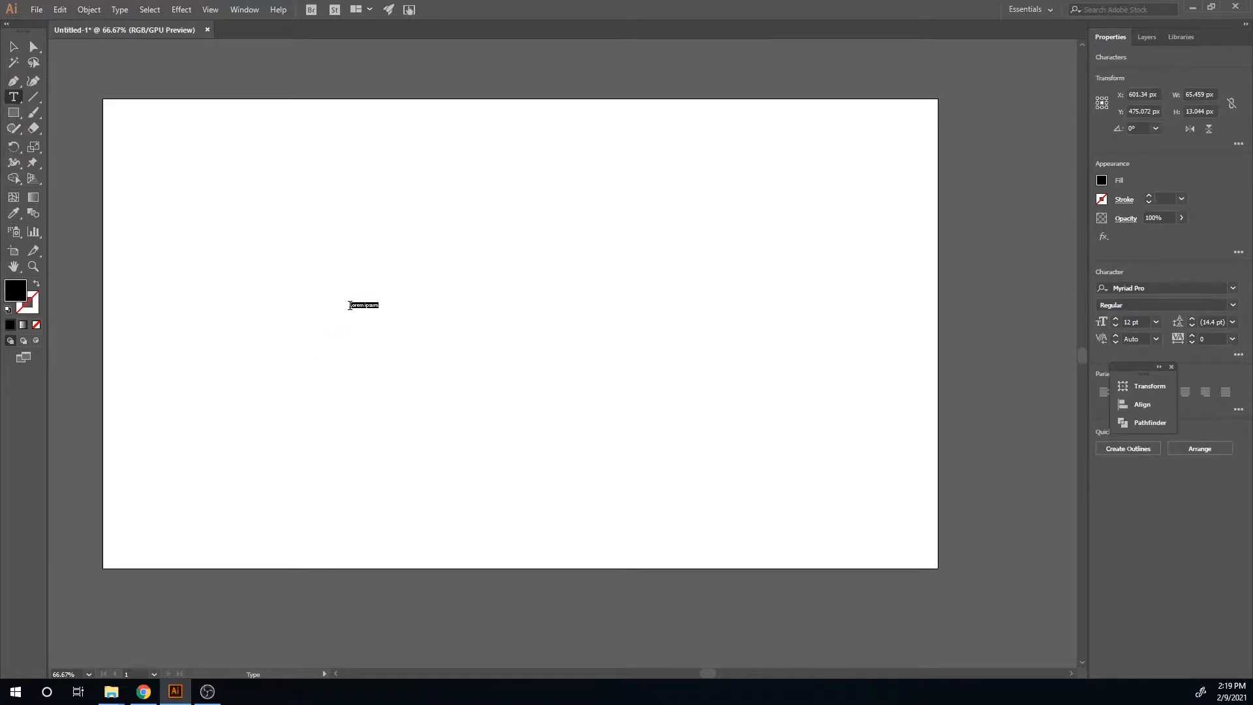
{"action": "key", "text": "alt+Tab"}
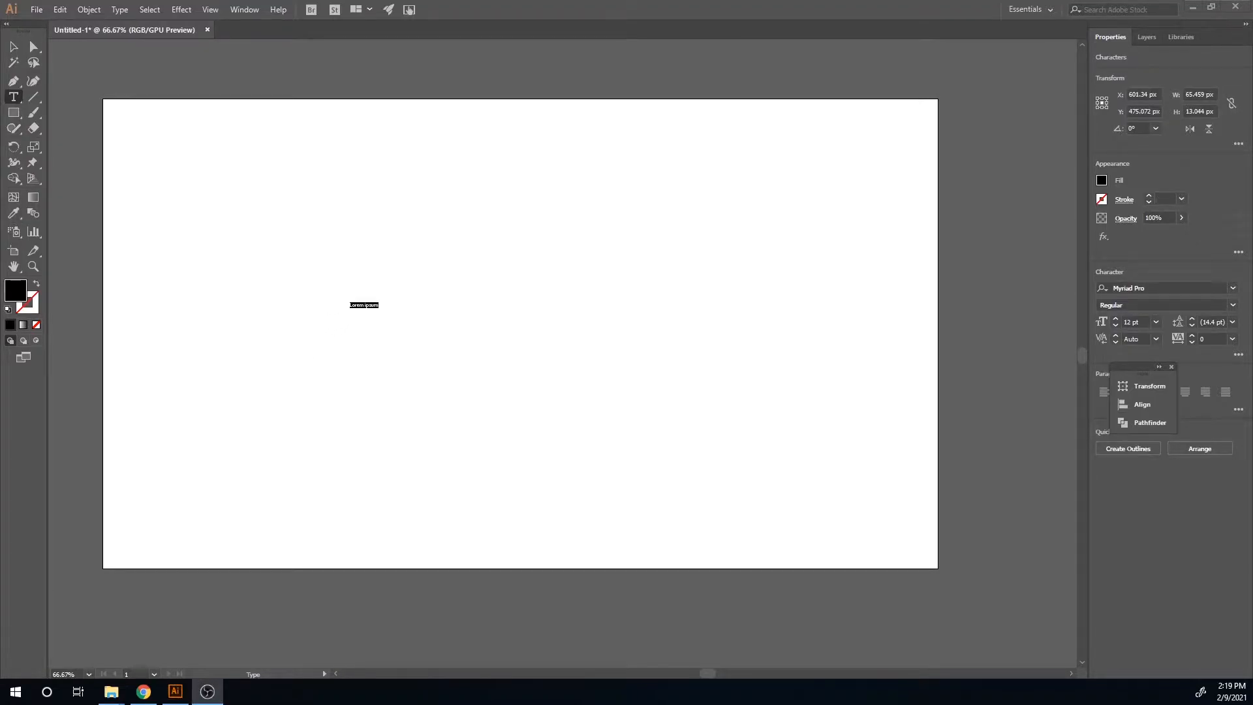
{"action": "triple_click", "coordinate": [358, 305]}
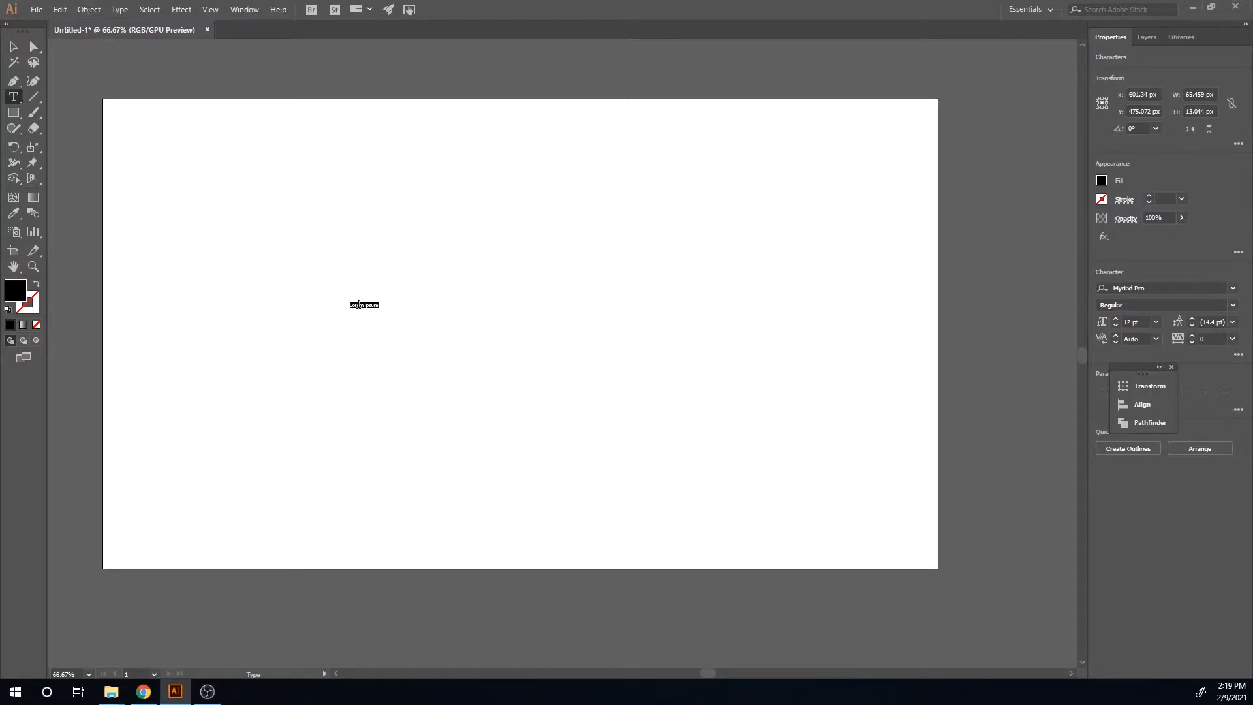
{"action": "key", "text": "BackSpace"}
{"action": "type", "text": "VITAL"}
Step: Scale the VITAL text up to about 275 pt and move it toward the middle of the artboard
{"action": "left_click", "coordinate": [13, 46]}
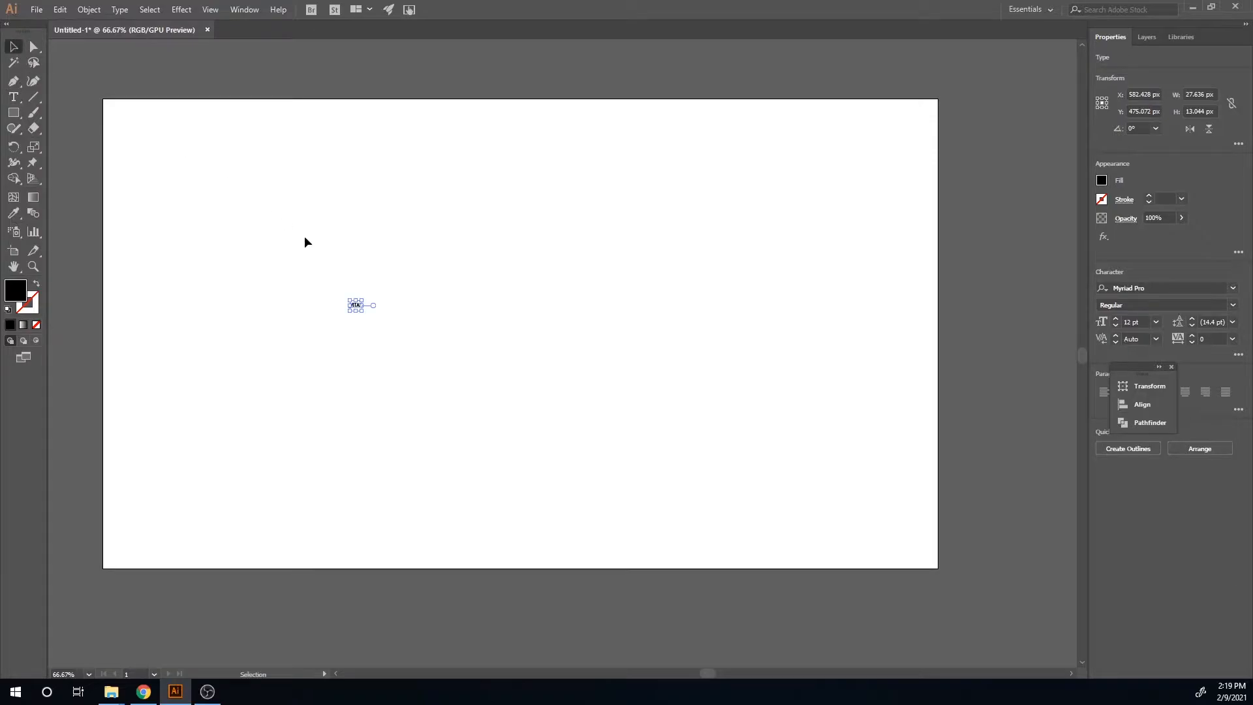
{"action": "left_click_drag", "start_coordinate": [363, 312], "coordinate": [774, 537]}
{"action": "left_click_drag", "start_coordinate": [530, 421], "coordinate": [567, 312]}
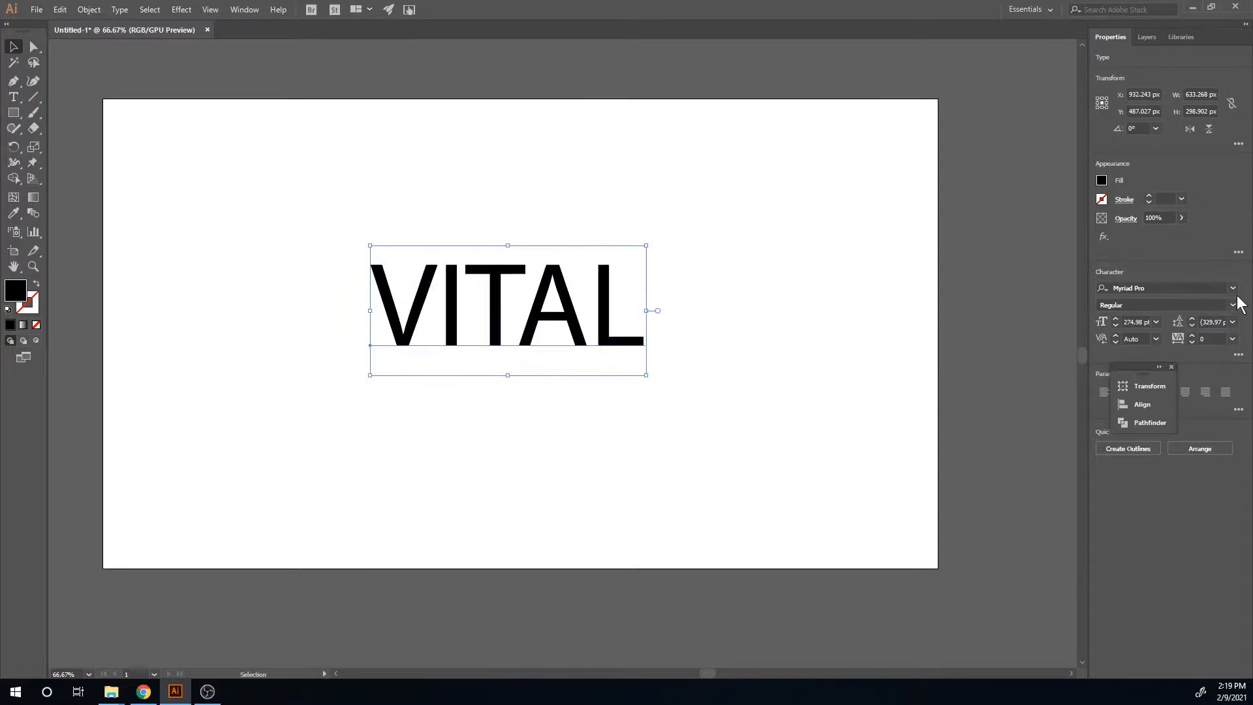
Step: Change the text's font to Lemon/Milk and shift it slightly left
{"action": "left_click", "coordinate": [1232, 289]}
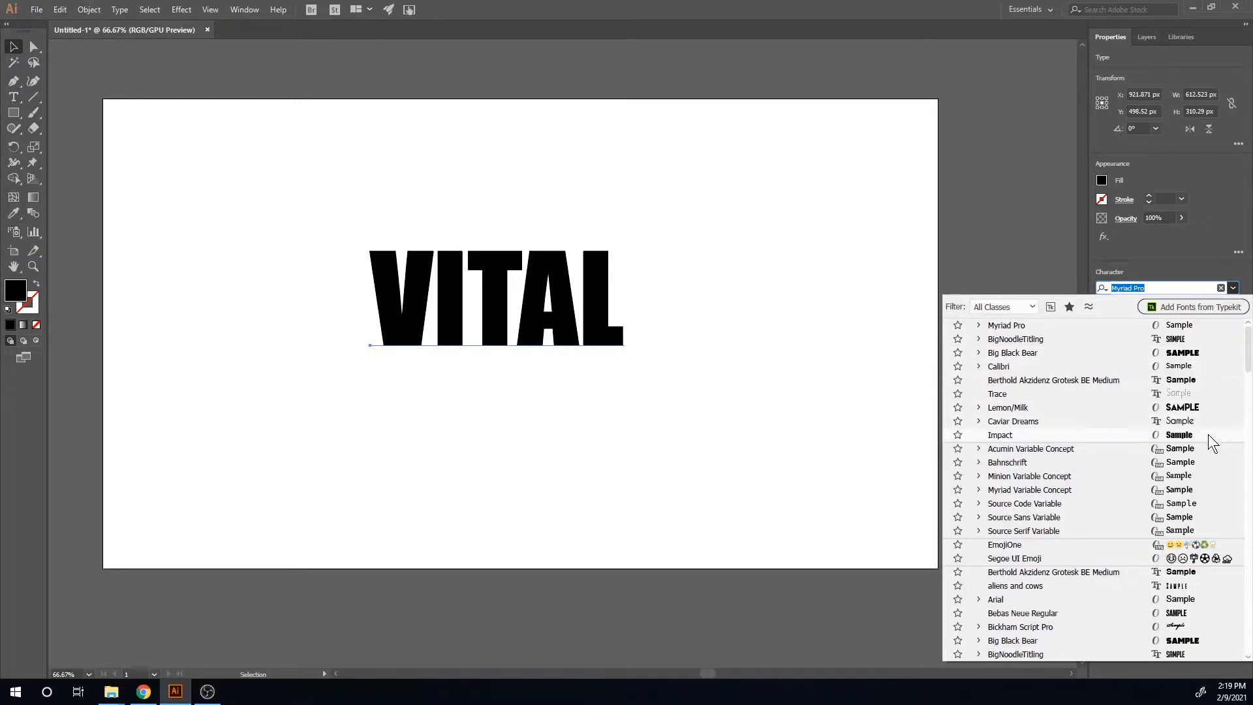
{"action": "scroll", "coordinate": [1194, 598], "scroll_direction": "down", "scroll_amount": 1}
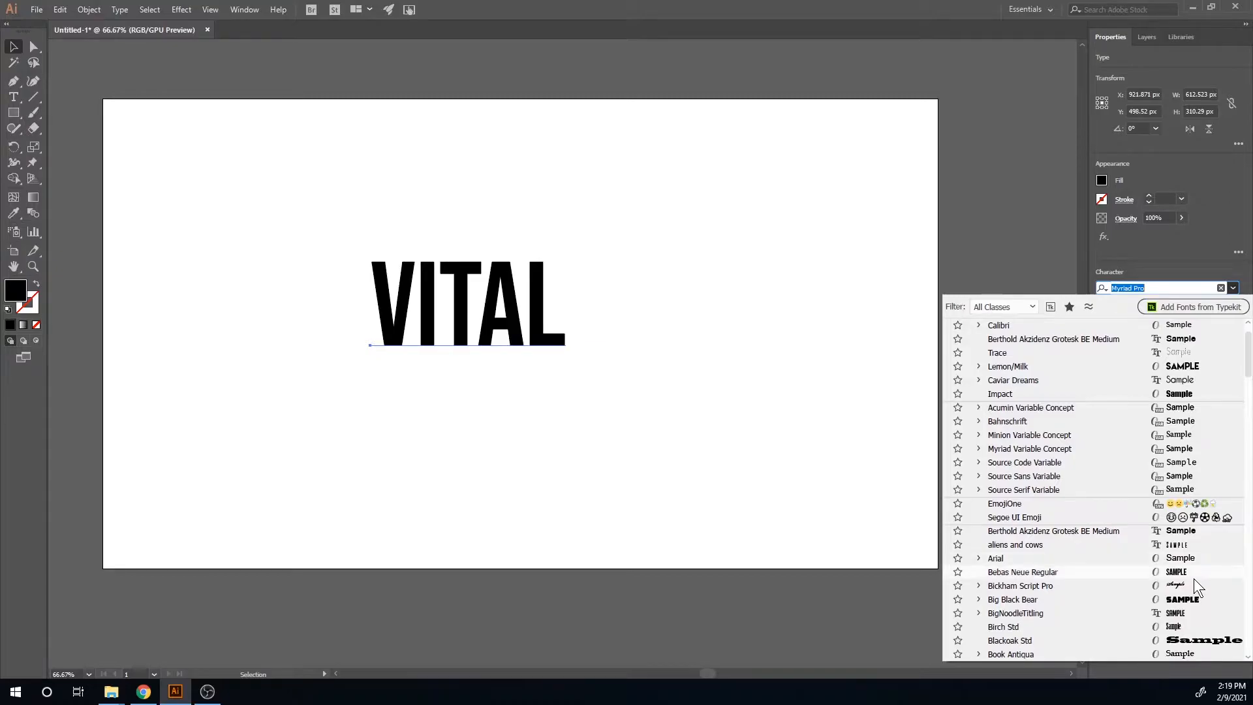
{"action": "scroll", "coordinate": [1202, 596], "scroll_direction": "down", "scroll_amount": 3}
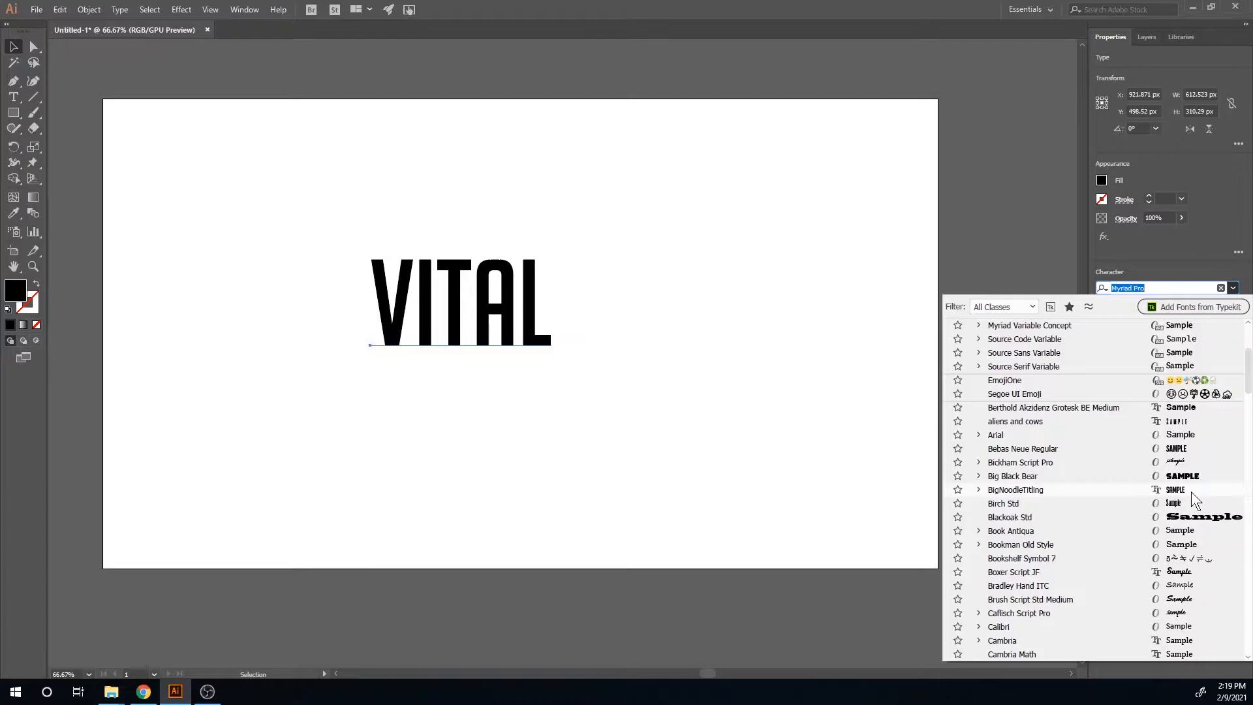
{"action": "scroll", "coordinate": [1191, 496], "scroll_direction": "down", "scroll_amount": 3}
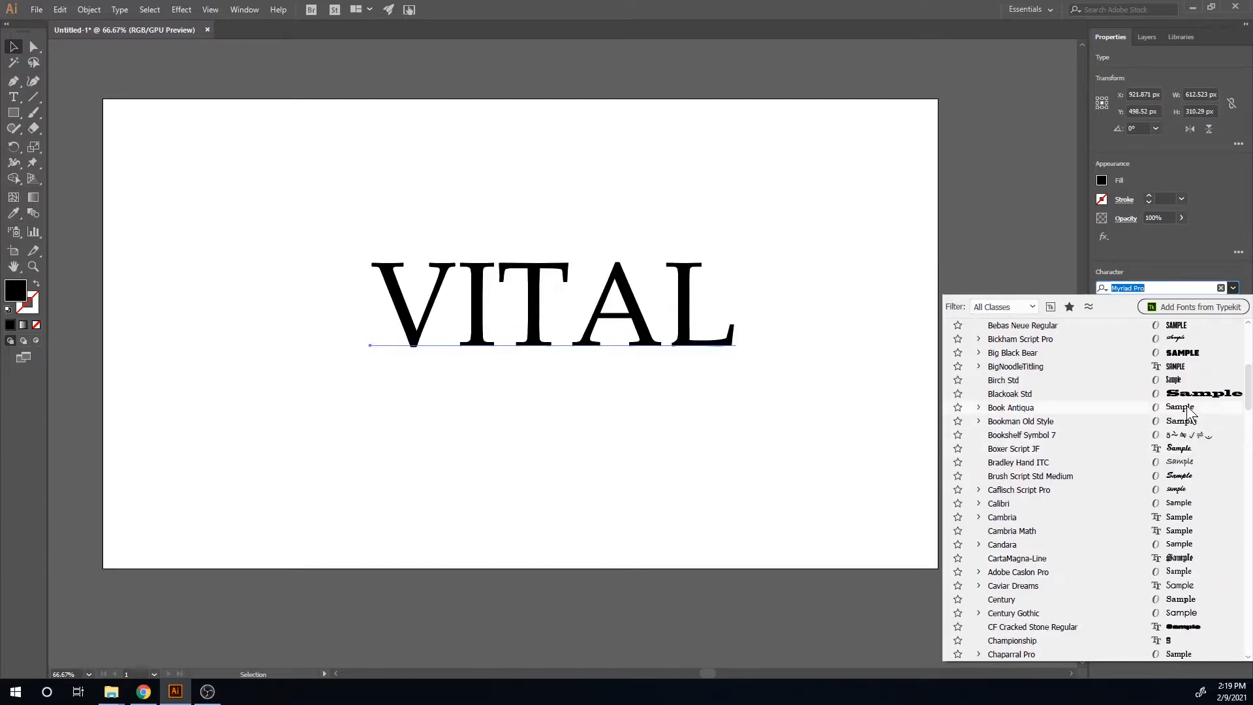
{"action": "scroll", "coordinate": [1186, 405], "scroll_direction": "up", "scroll_amount": 3}
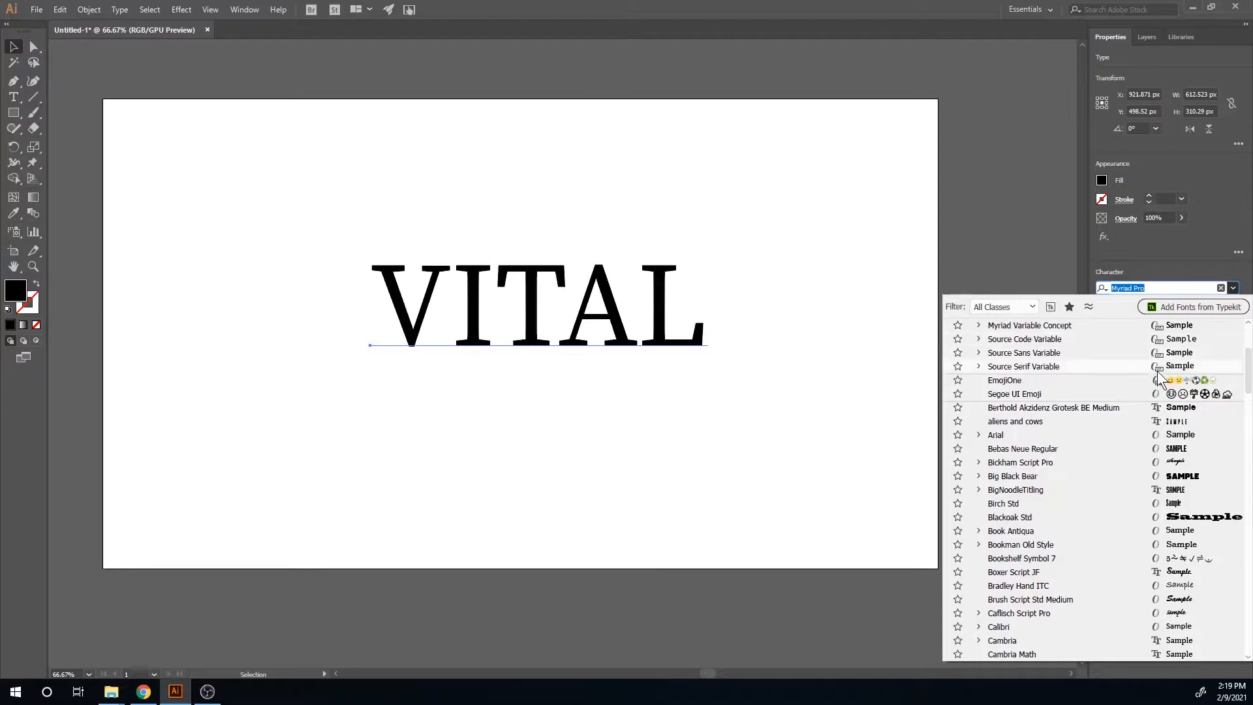
{"action": "scroll", "coordinate": [1180, 415], "scroll_direction": "up", "scroll_amount": 4}
{"action": "left_click", "coordinate": [1182, 409]}
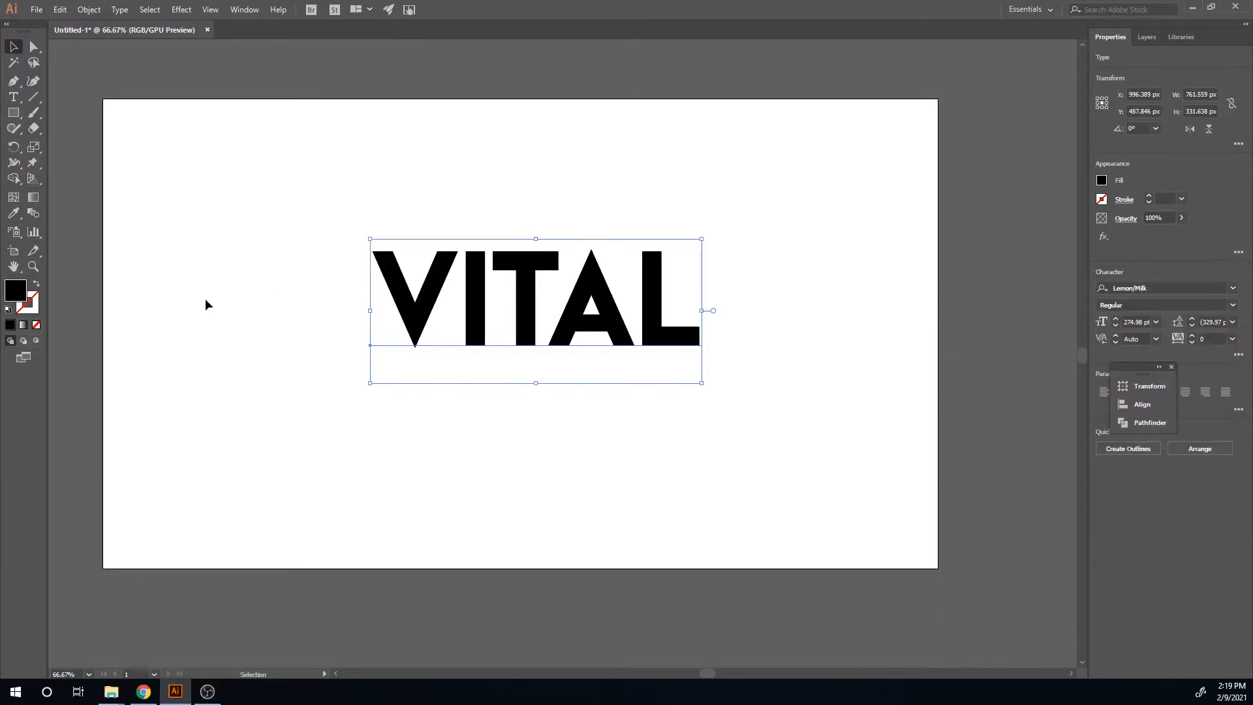
{"action": "left_click_drag", "start_coordinate": [466, 294], "coordinate": [411, 315]}
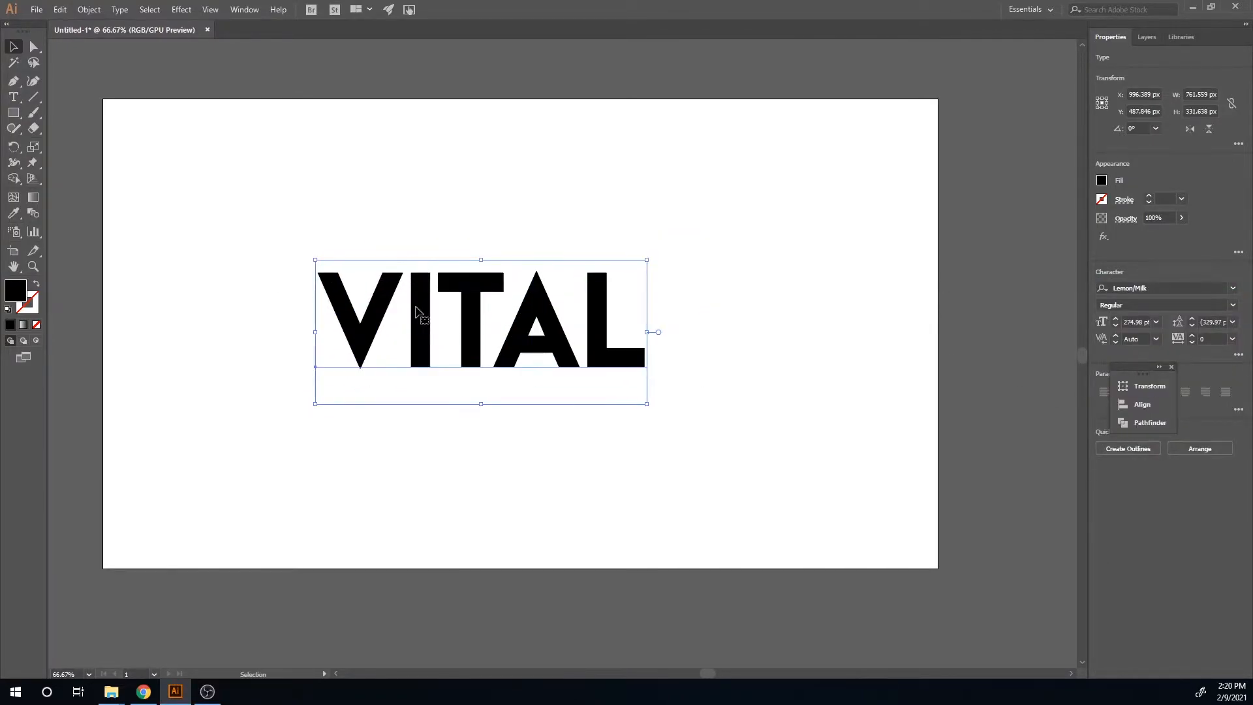
Step: Shear the VITAL text by -10° along the vertical axis
{"action": "right_click", "coordinate": [481, 342]}
{"action": "mouse_move", "coordinate": [576, 514]}
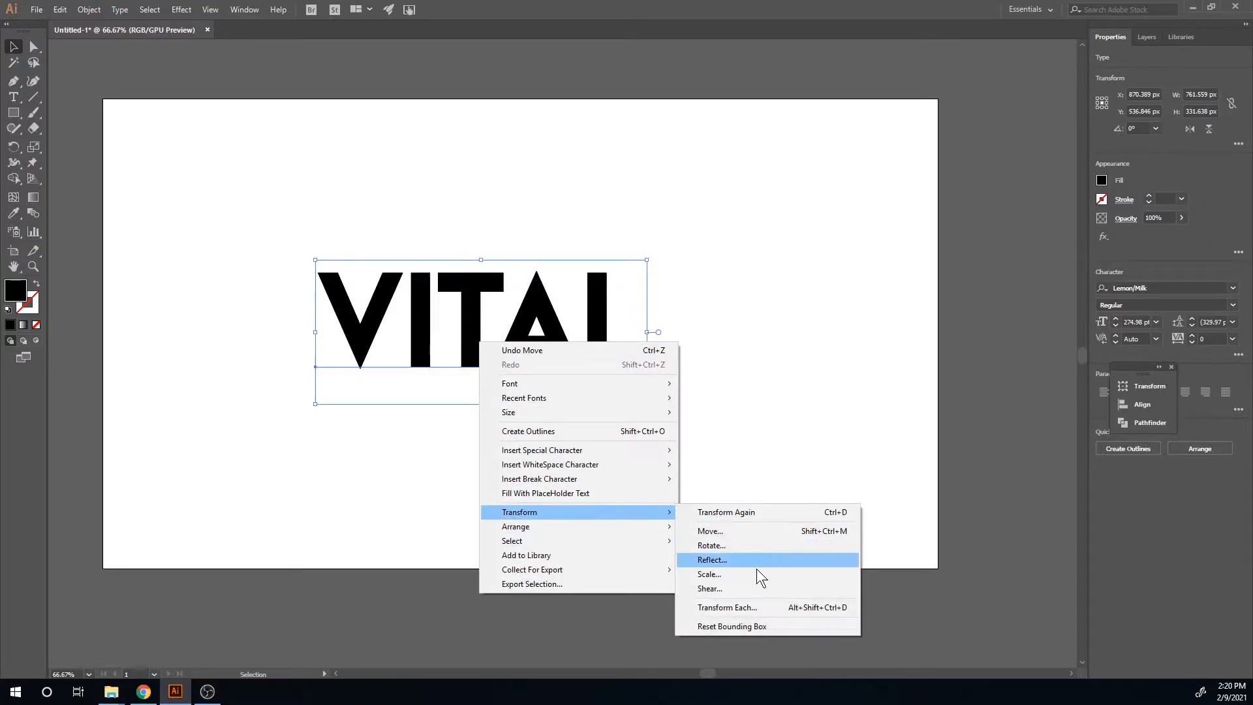
{"action": "left_click", "coordinate": [749, 586]}
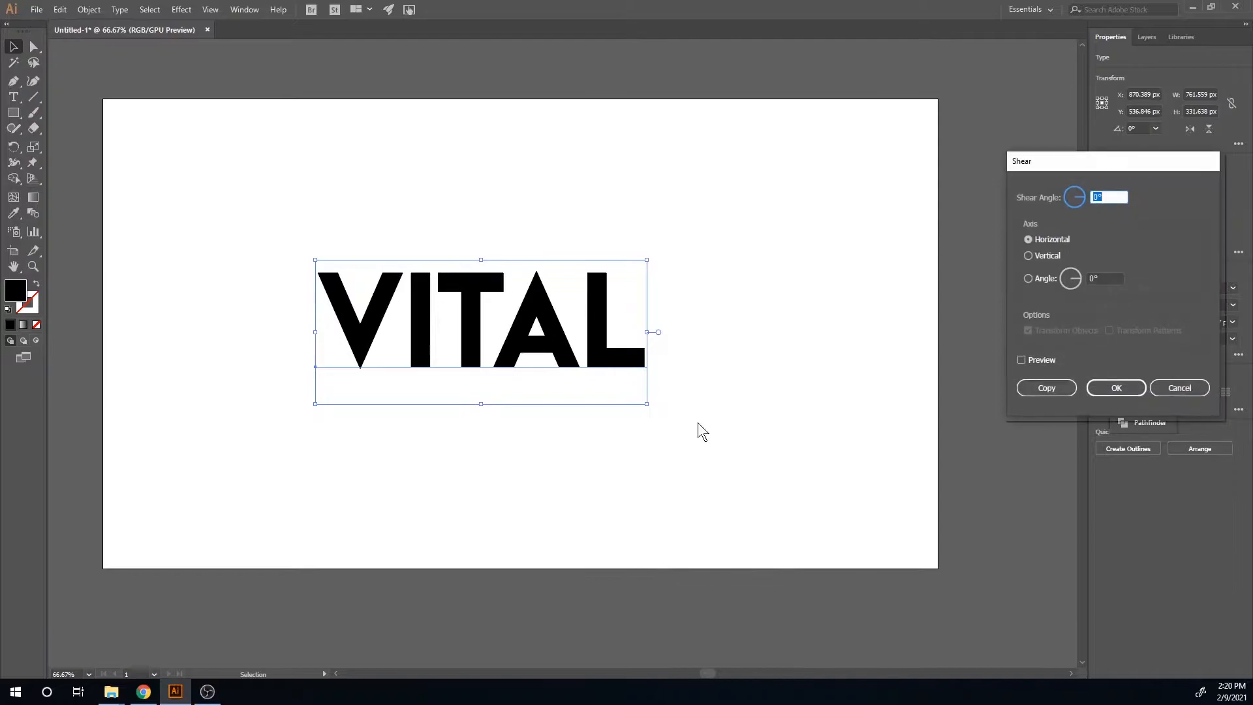
{"action": "type", "text": "10"}
{"action": "left_click", "coordinate": [1026, 254]}
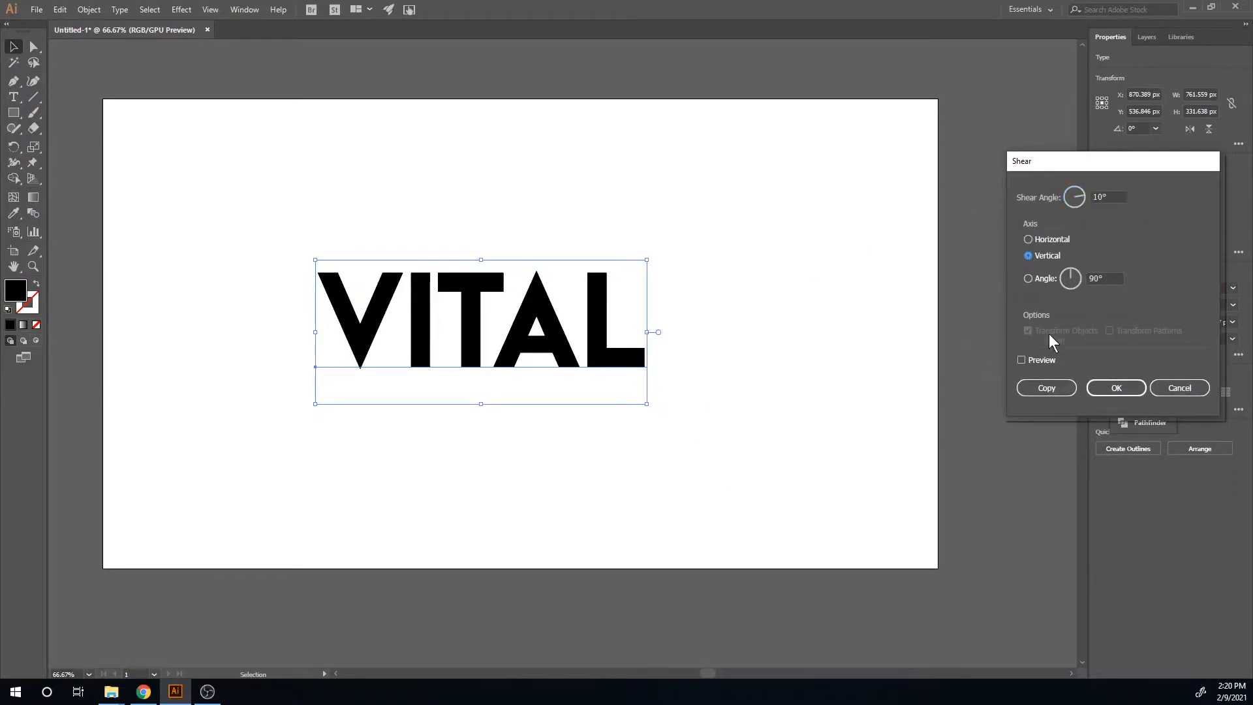
{"action": "left_click", "coordinate": [1046, 359]}
{"action": "left_click", "coordinate": [1046, 358]}
{"action": "left_click", "coordinate": [1094, 197]}
{"action": "left_click", "coordinate": [1042, 358]}
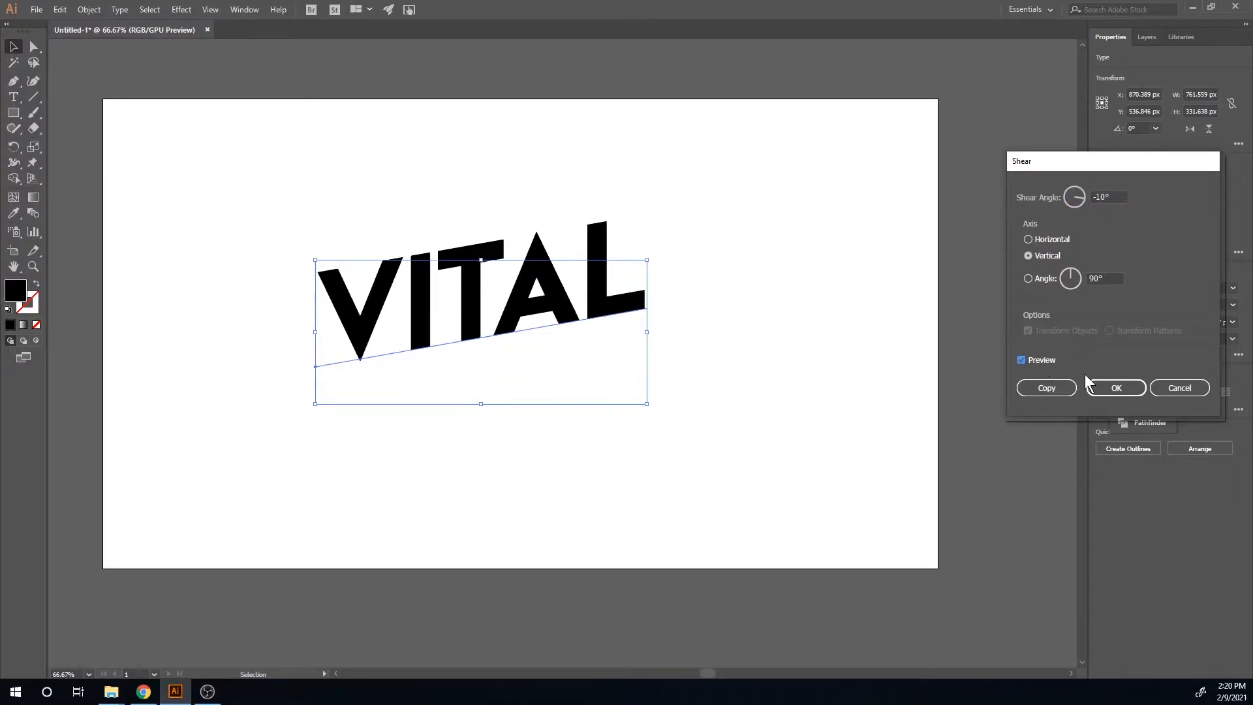
{"action": "left_click", "coordinate": [1116, 389]}
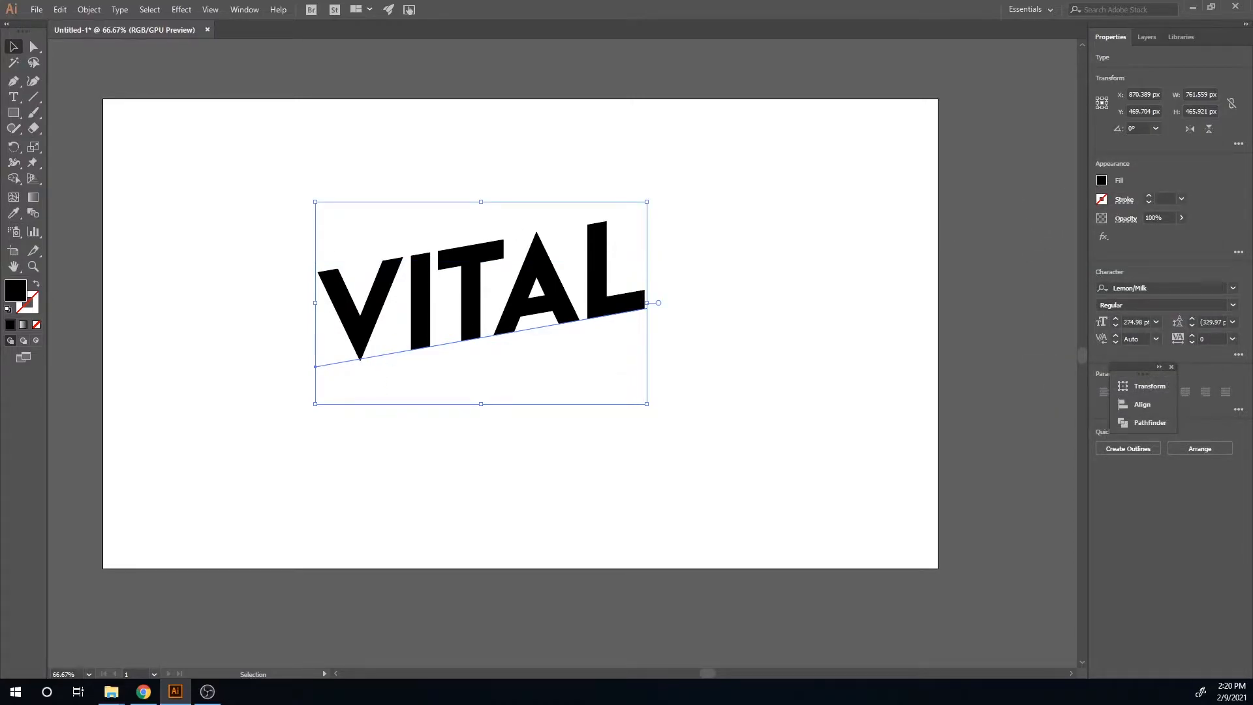
Step: Zoom out and scale down the colour palette image sitting above the artboard
{"action": "left_click_drag", "start_coordinate": [0, 174], "coordinate": [221, 126]}
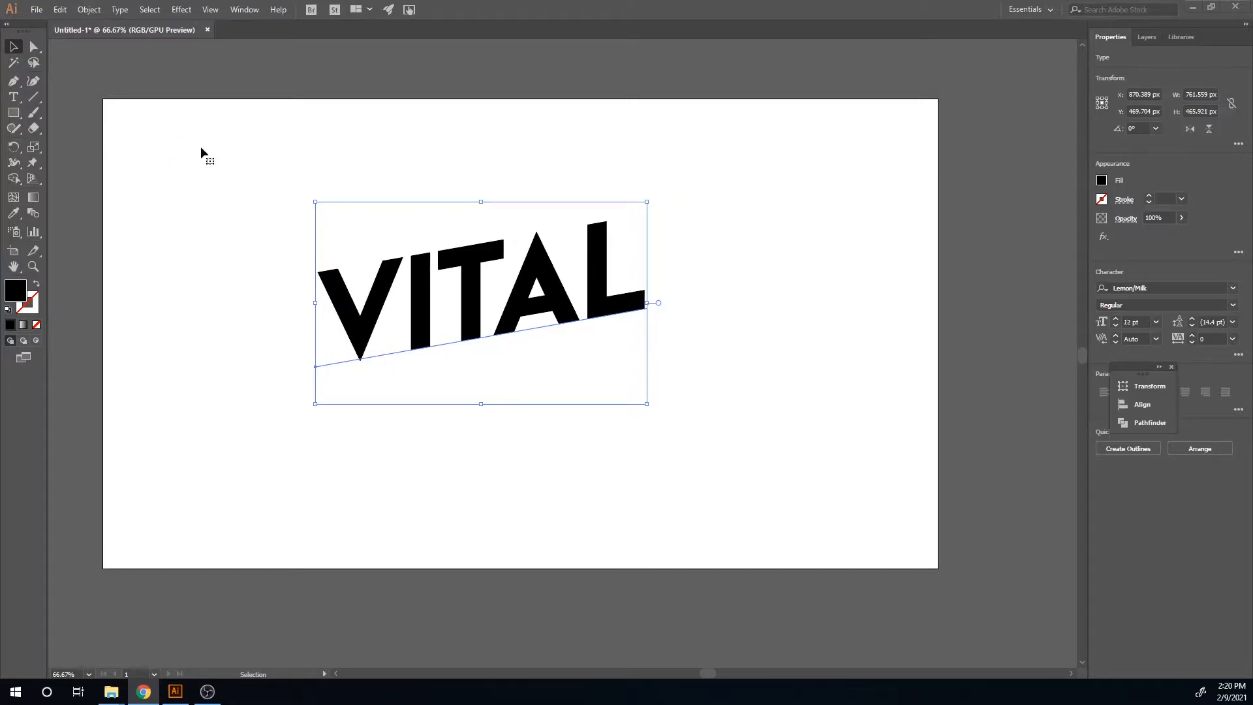
{"action": "scroll", "coordinate": [339, 179], "scroll_direction": "down", "scroll_amount": 3}
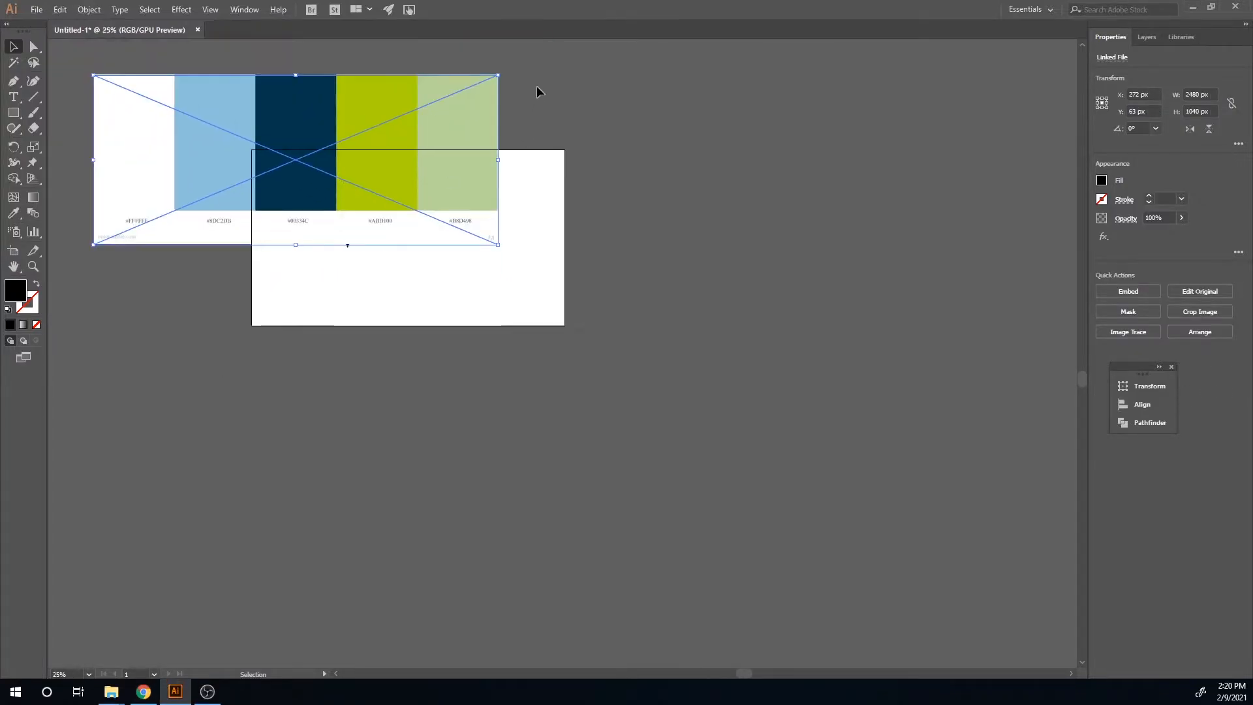
{"action": "left_click_drag", "start_coordinate": [497, 76], "coordinate": [385, 123]}
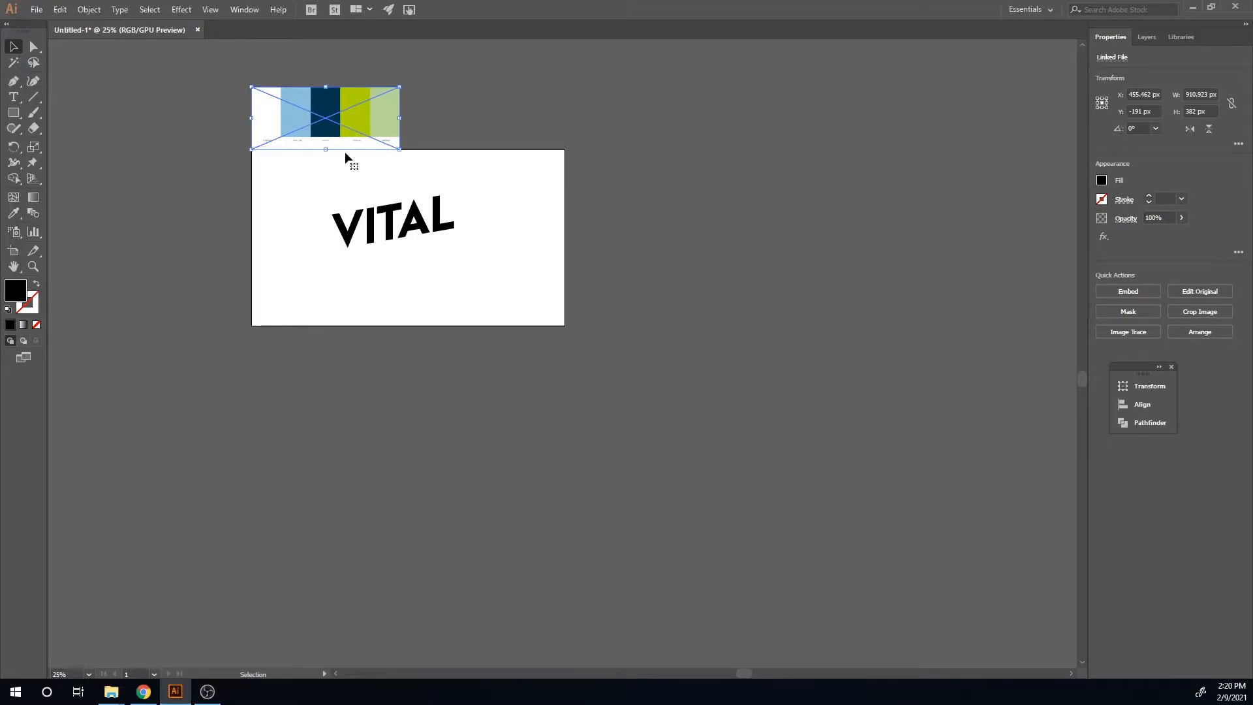
Step: Fill the VITAL text with the light green colour sampled from the palette
{"action": "left_click", "coordinate": [395, 236]}
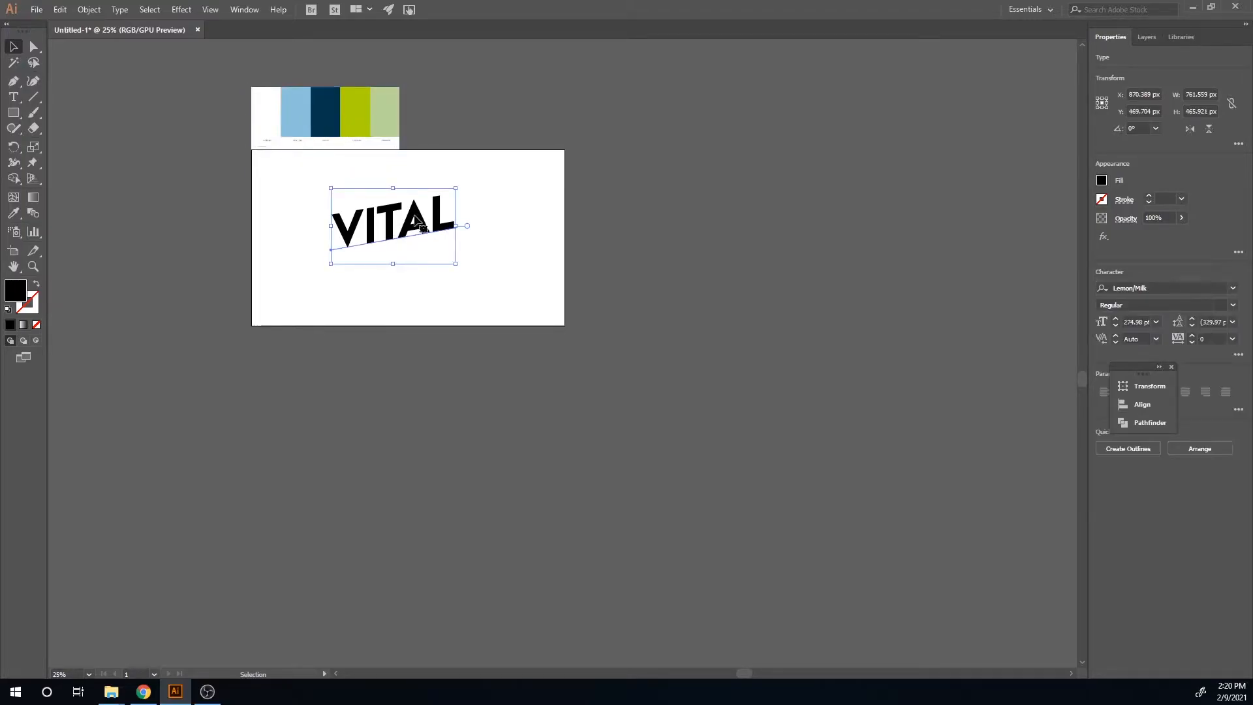
{"action": "key", "text": "i"}
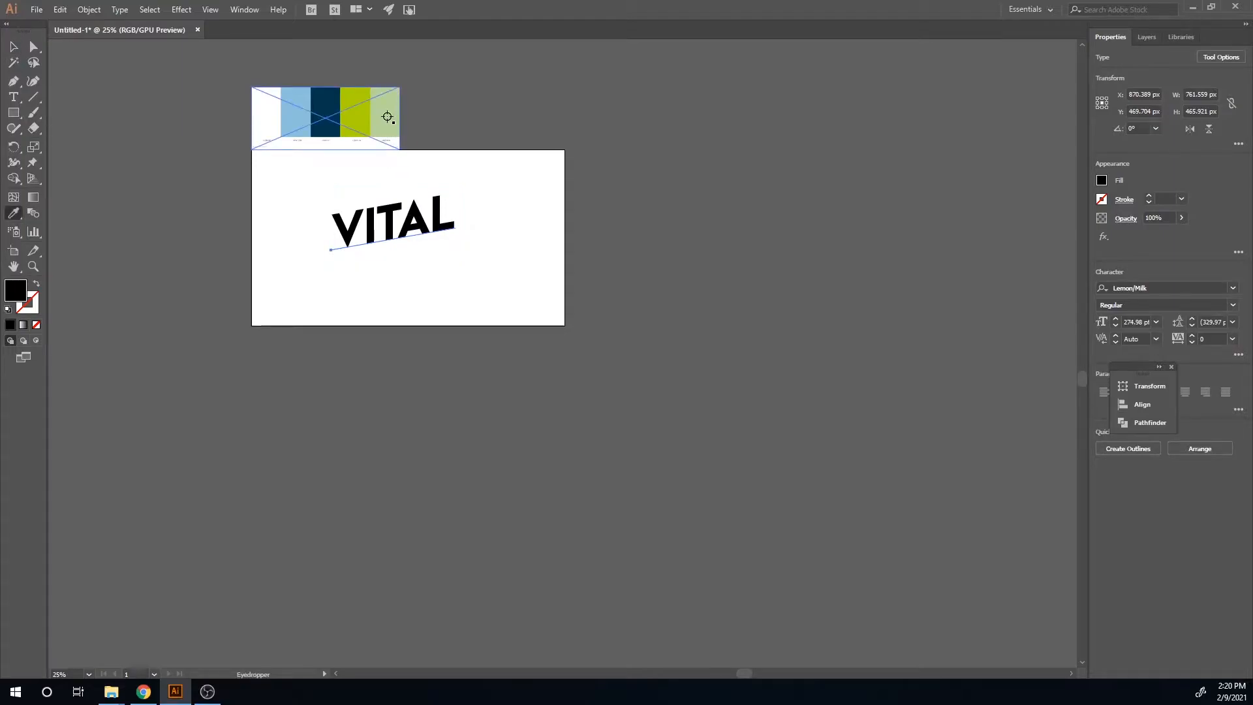
{"action": "left_click", "coordinate": [387, 117]}
{"action": "key", "text": "v"}
Step: Duplicate the green text and nudge the copy slightly right and down
{"action": "left_click_drag", "start_coordinate": [367, 233], "coordinate": [396, 235]}
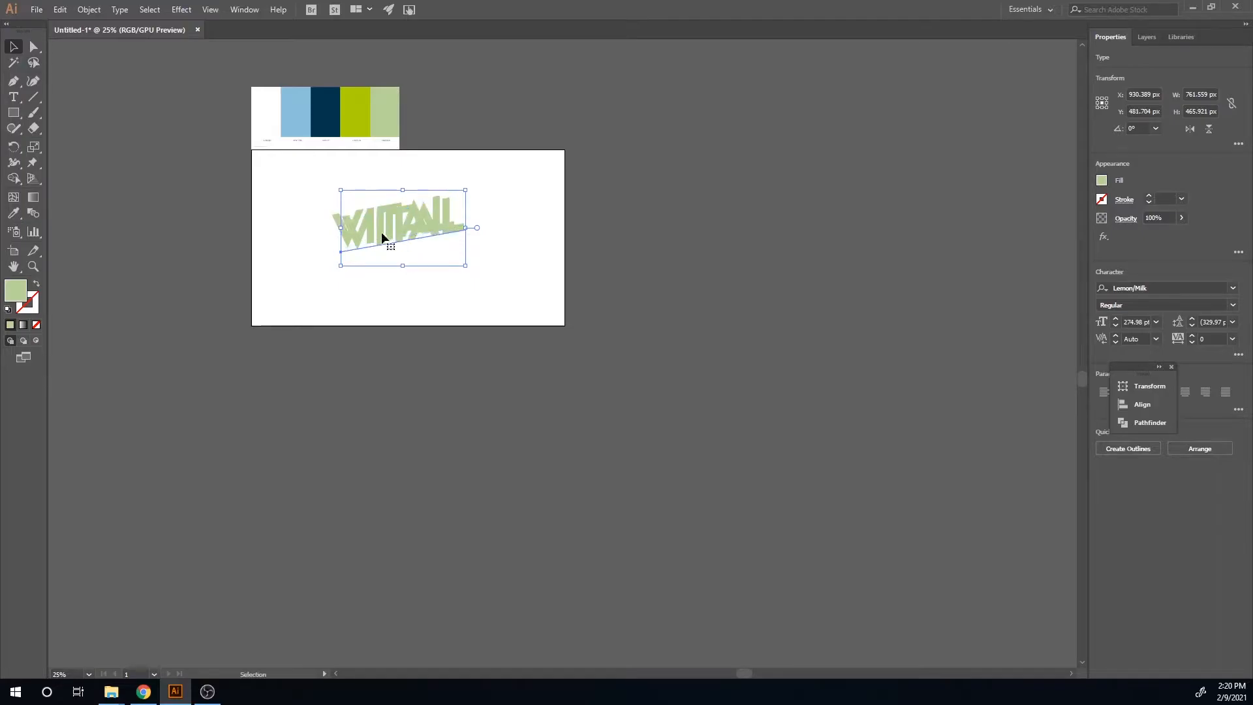
{"action": "key", "text": "Down"}
{"action": "key", "text": "Down"}
{"action": "key", "text": "Down"}
{"action": "key", "text": "Down"}
{"action": "key", "text": "Down"}
{"action": "key", "text": "Down"}
{"action": "key", "text": "Down"}
{"action": "key", "text": "Down"}
{"action": "key", "text": "Down"}
{"action": "key", "text": "Down"}
{"action": "key", "text": "Down"}
{"action": "key", "text": "Down"}
{"action": "left_click", "coordinate": [323, 203]}
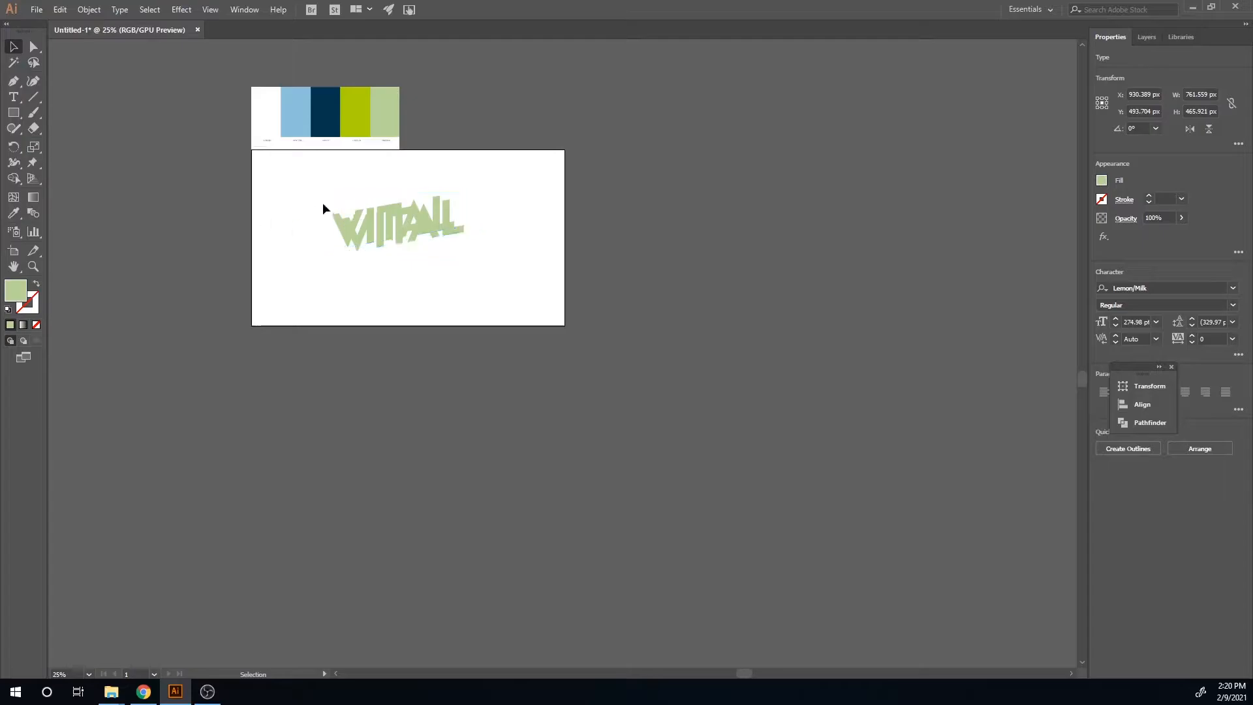
Step: Fill one copy of the text with the dark navy colour sampled from the palette
{"action": "left_click", "coordinate": [362, 209]}
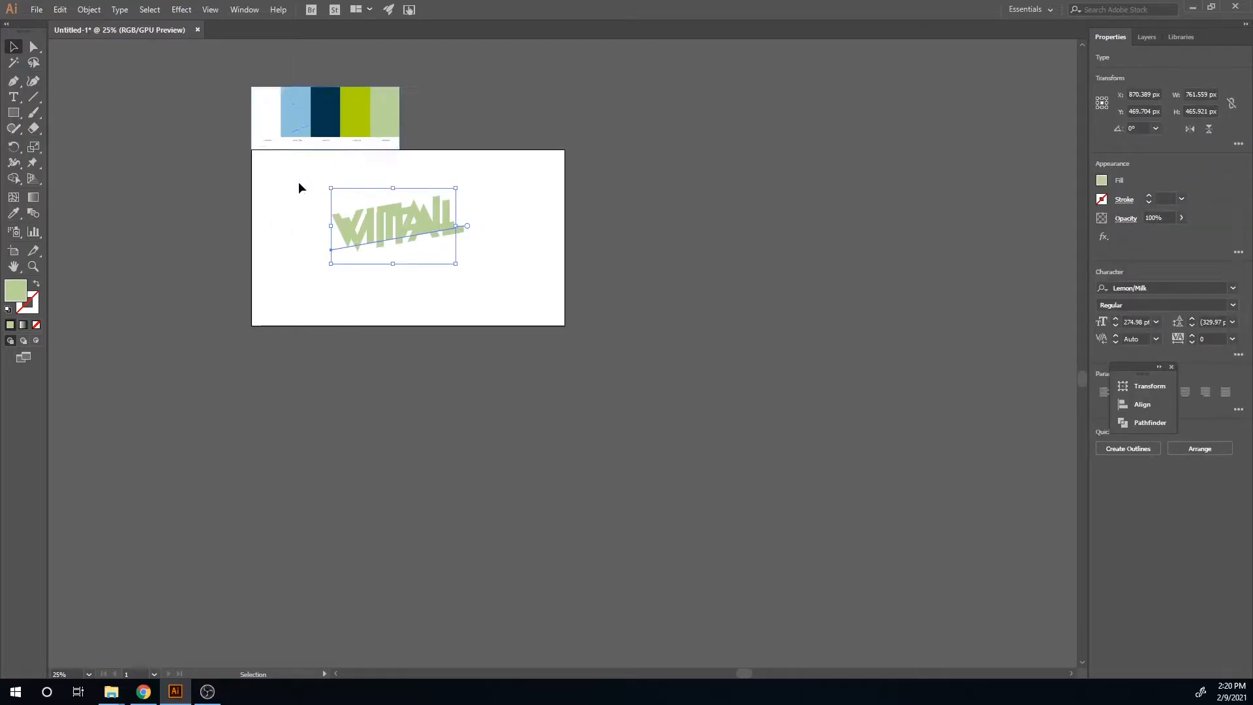
{"action": "key", "text": "i"}
{"action": "left_click", "coordinate": [317, 103]}
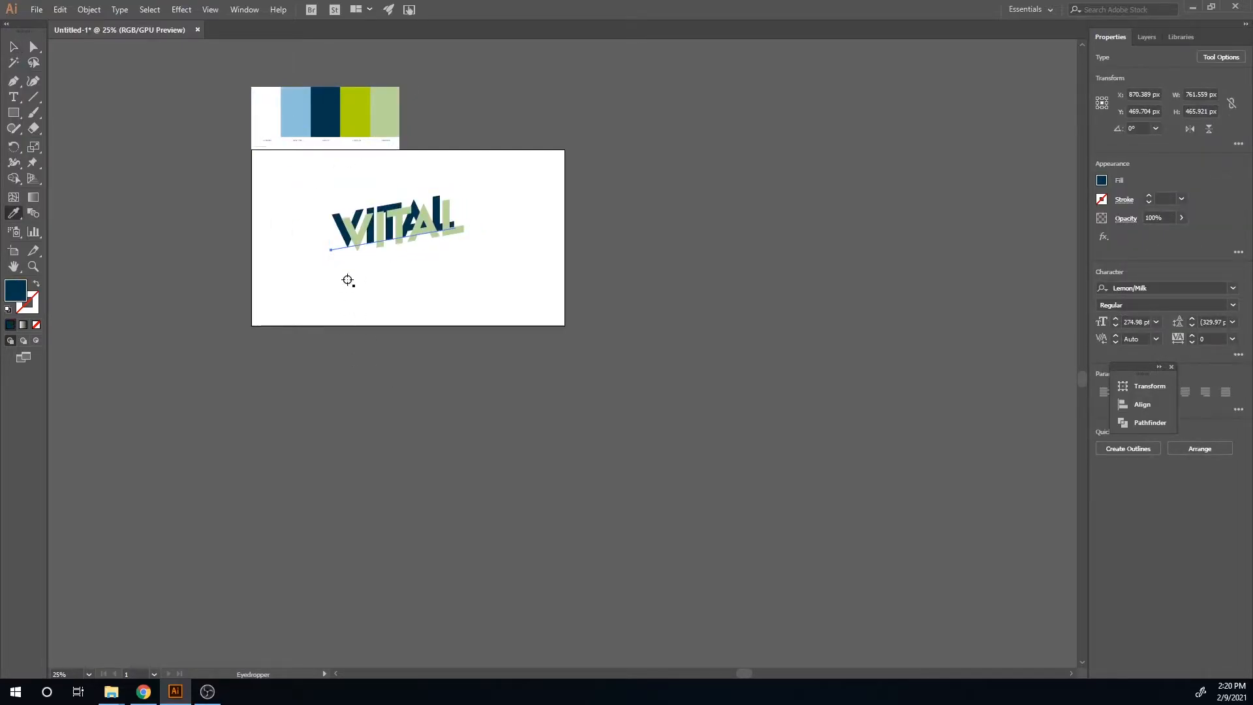
{"action": "key", "text": "v"}
{"action": "left_click", "coordinate": [476, 280]}
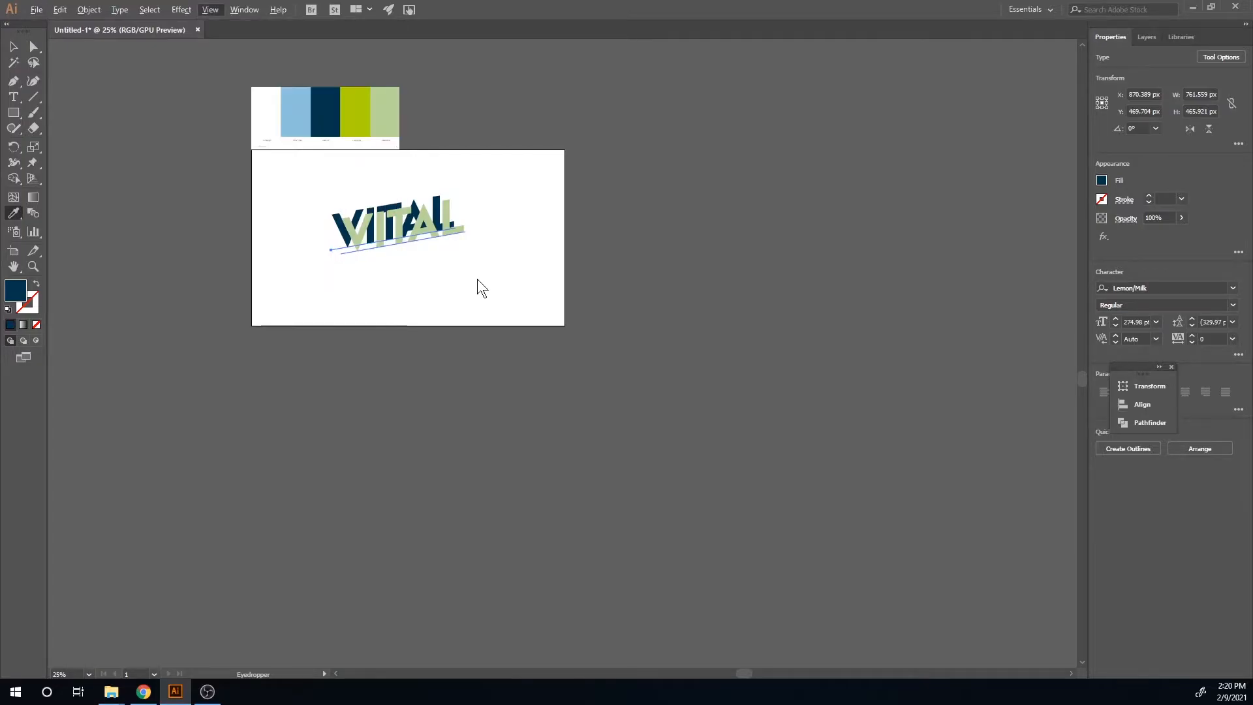
{"action": "key", "text": "ctrl+z"}
{"action": "key", "text": "v"}
{"action": "left_click", "coordinate": [381, 302]}
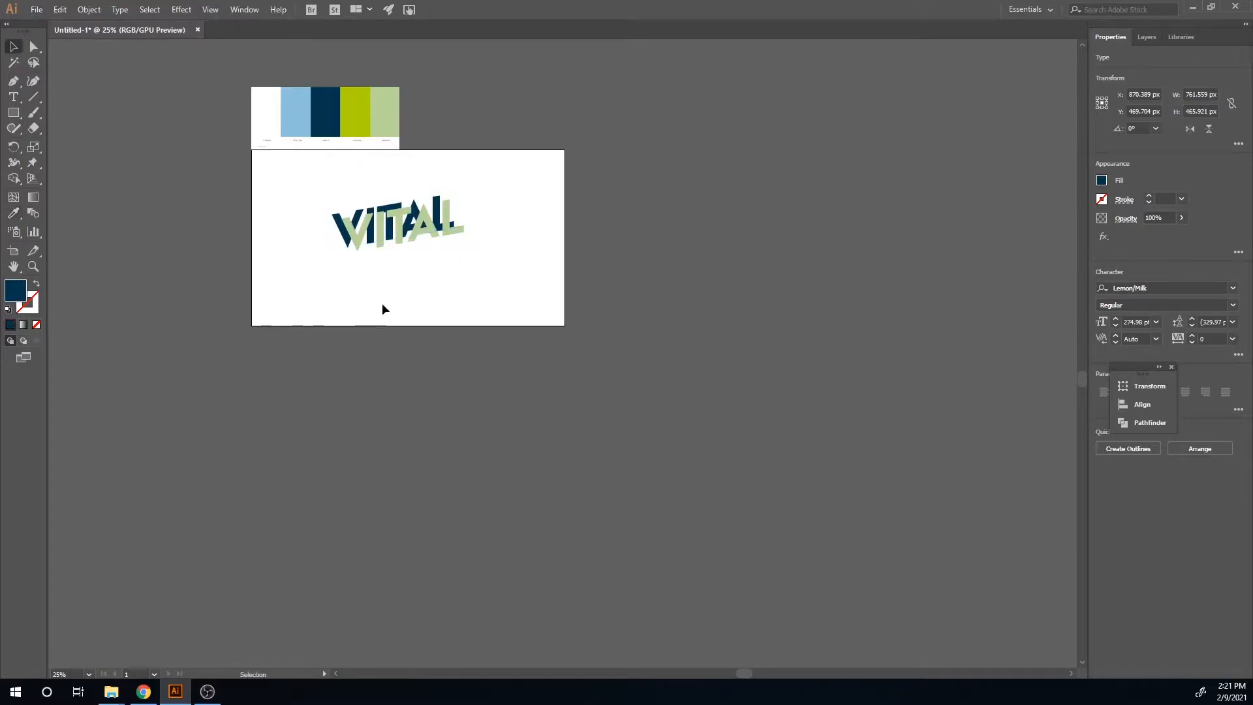
{"action": "scroll", "coordinate": [373, 280], "scroll_direction": "left", "scroll_amount": 1}
{"action": "scroll", "coordinate": [453, 296], "scroll_direction": "up", "scroll_amount": 5}
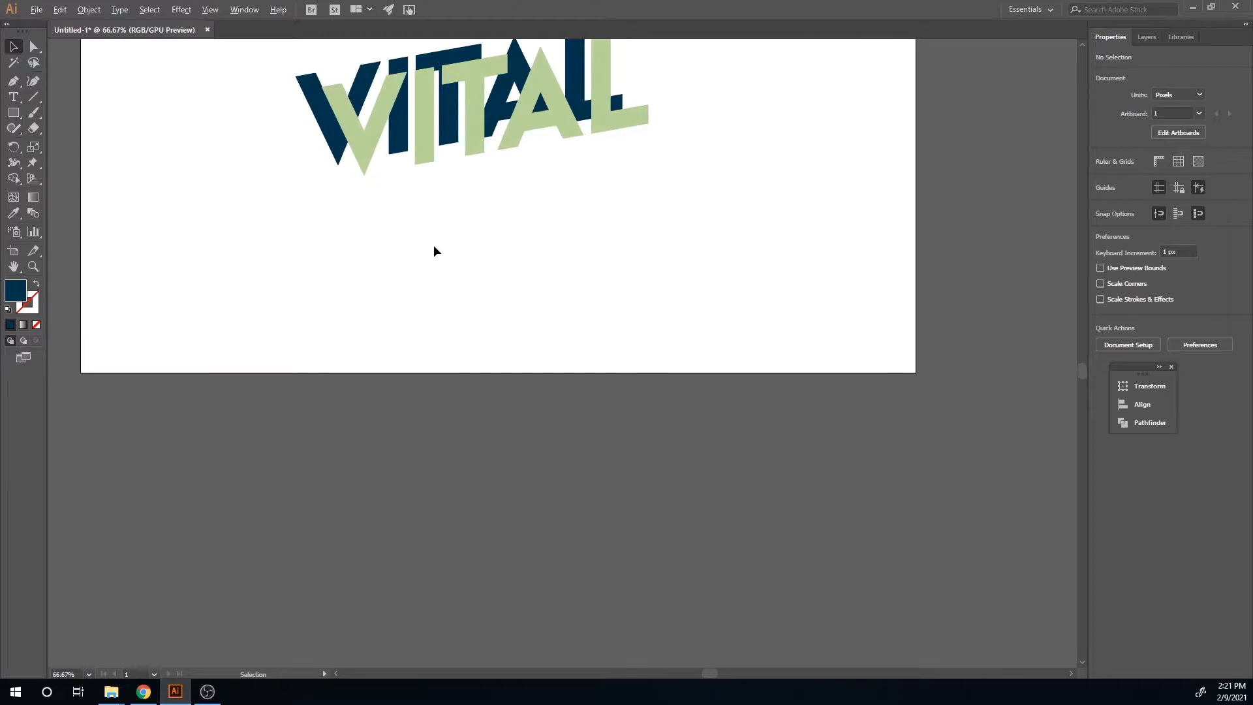
Step: Zoom in on the lettering and turn off Snap to Pixel
{"action": "left_click_drag", "start_coordinate": [419, 204], "coordinate": [490, 425]}
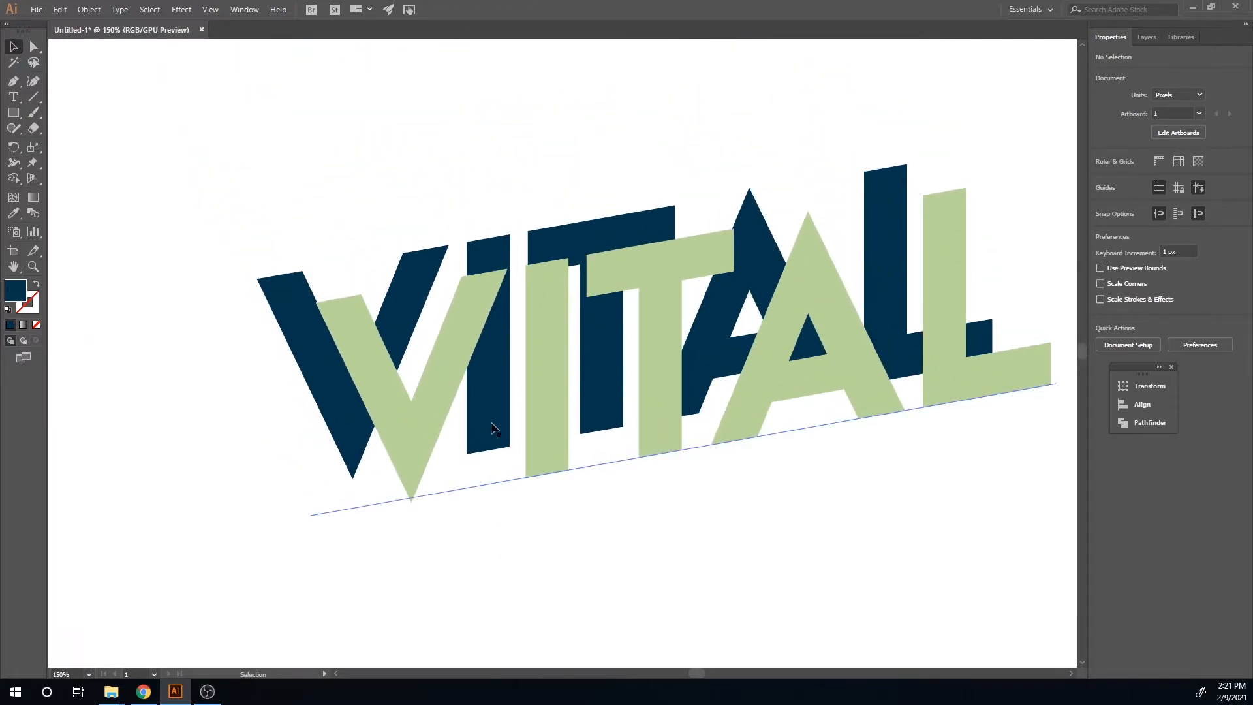
{"action": "key", "text": "p"}
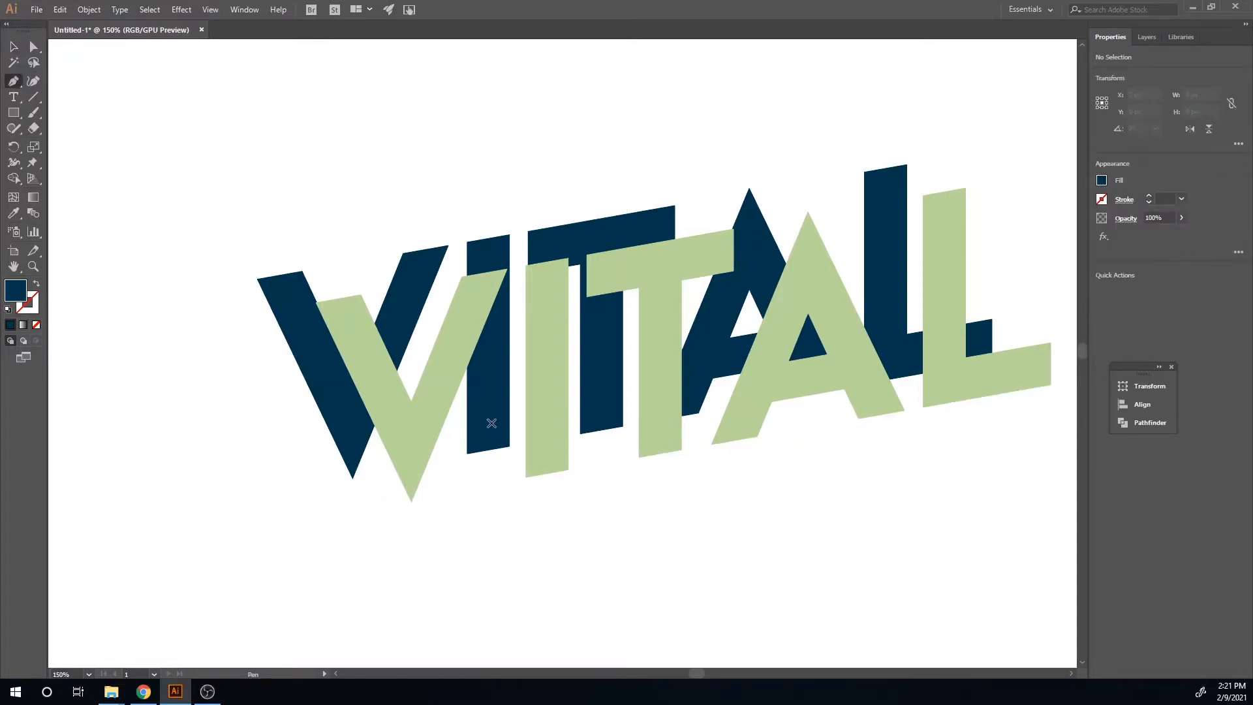
{"action": "left_click", "coordinate": [205, 8]}
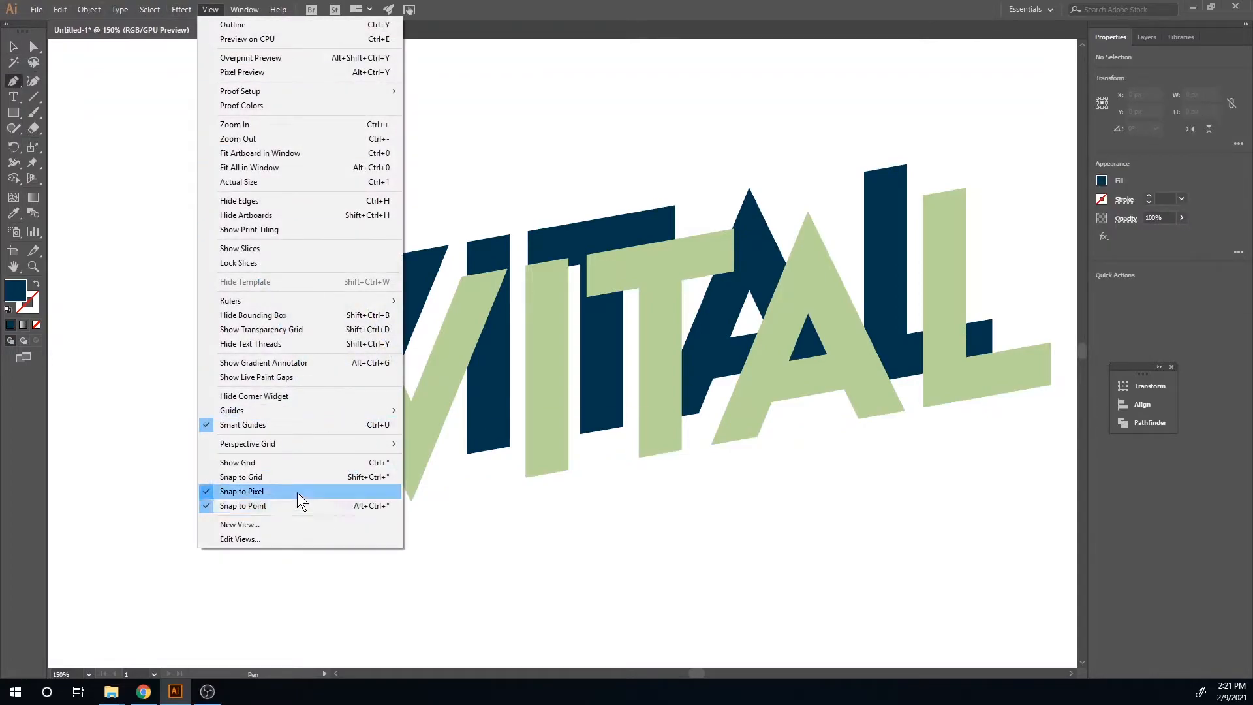
{"action": "left_click", "coordinate": [302, 492]}
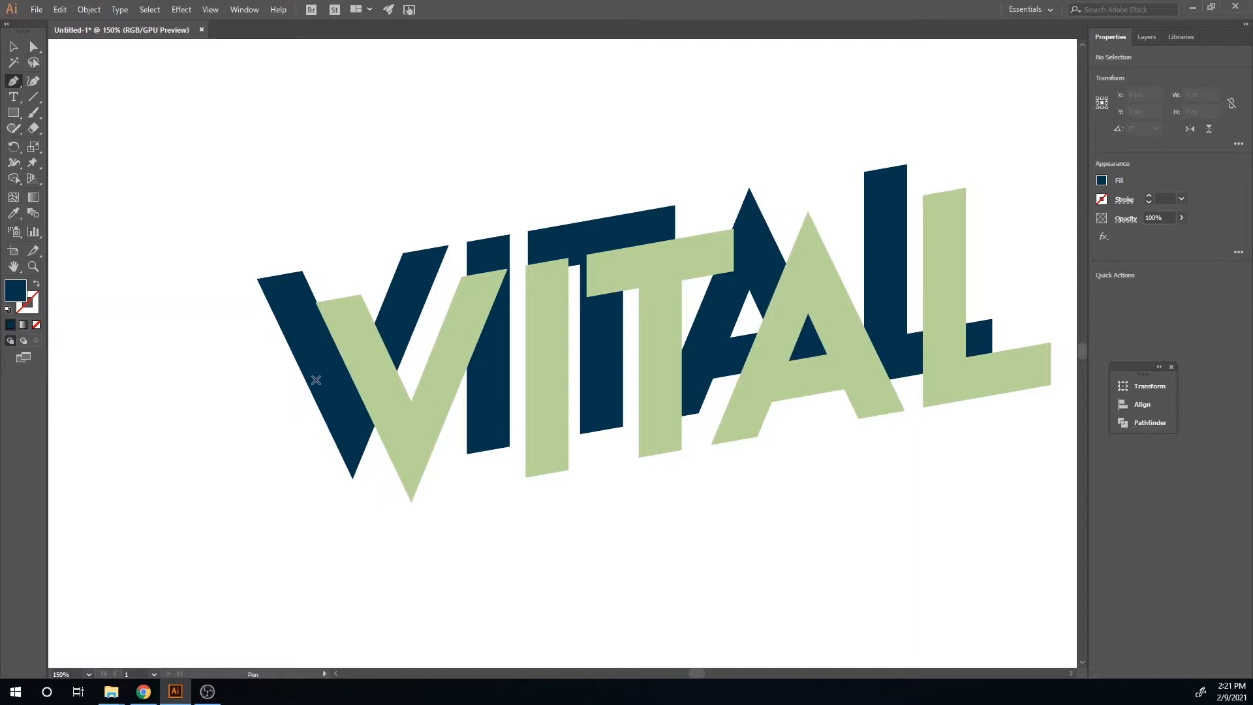
Step: Select both VITAL text layers and convert them to outlines
{"action": "scroll", "coordinate": [316, 375], "scroll_direction": "up", "scroll_amount": 2}
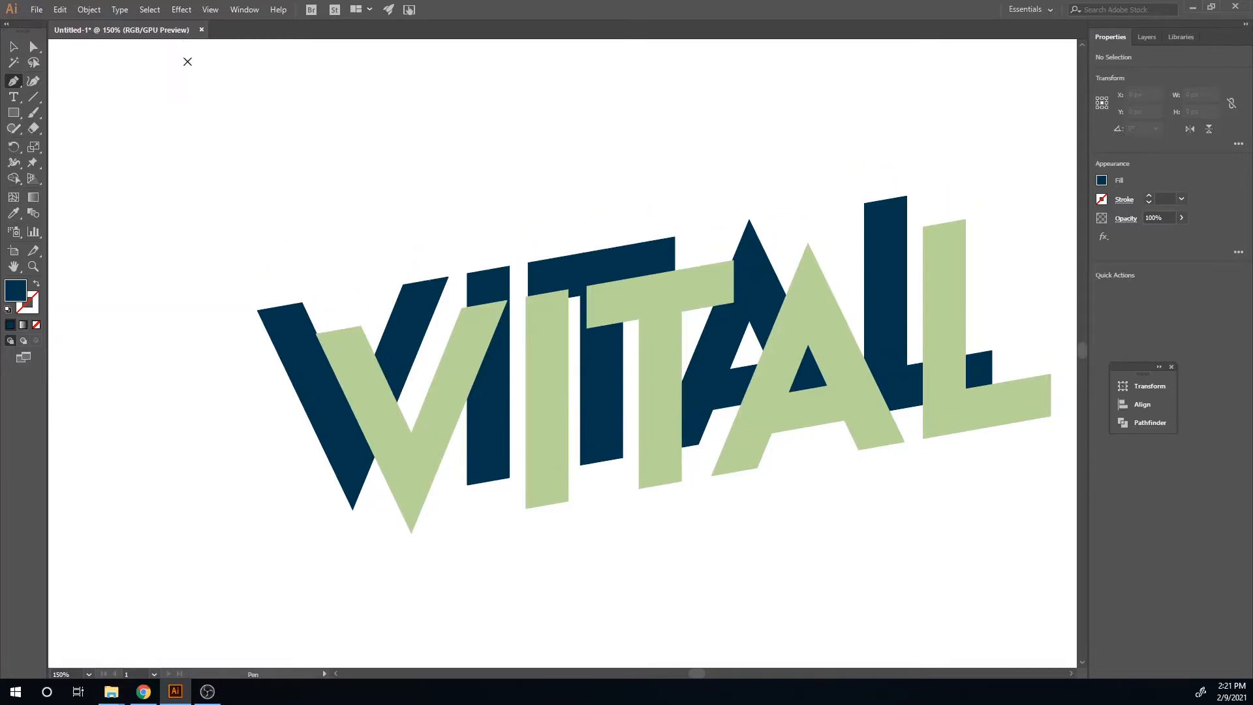
{"action": "key", "text": "v"}
{"action": "left_click", "coordinate": [405, 373]}
{"action": "left_click", "coordinate": [242, 401]}
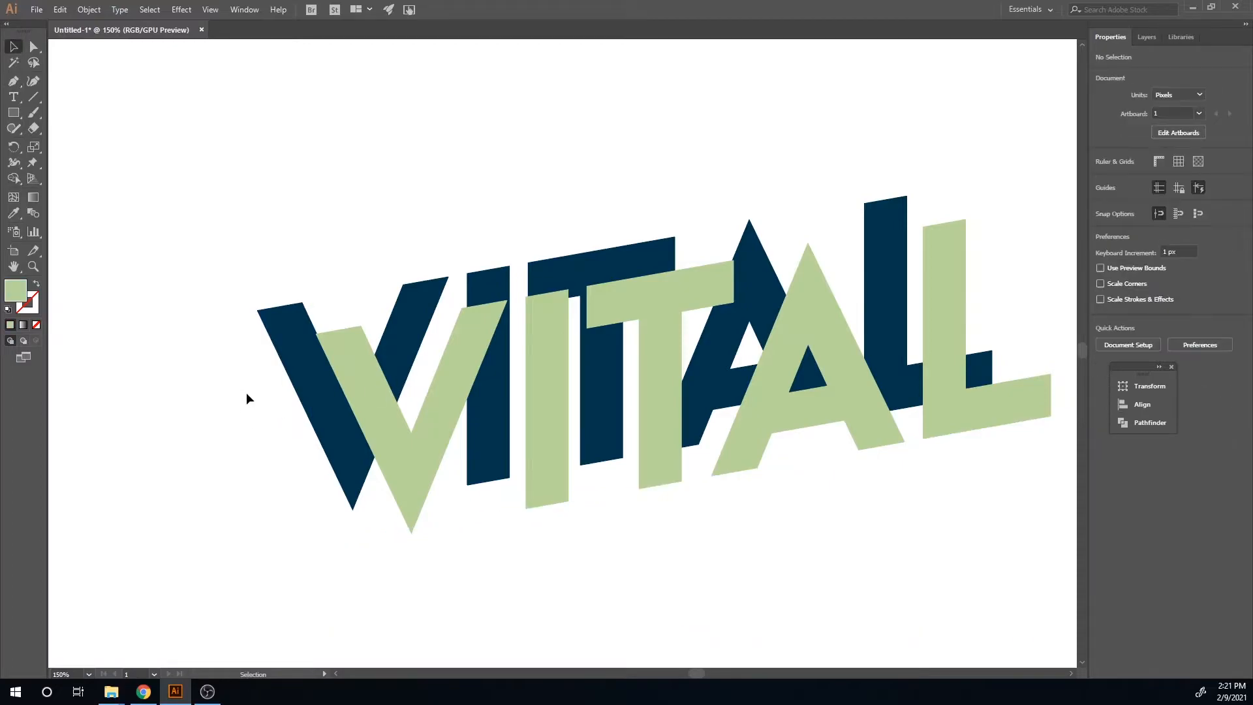
{"action": "left_click_drag", "start_coordinate": [247, 264], "coordinate": [527, 503]}
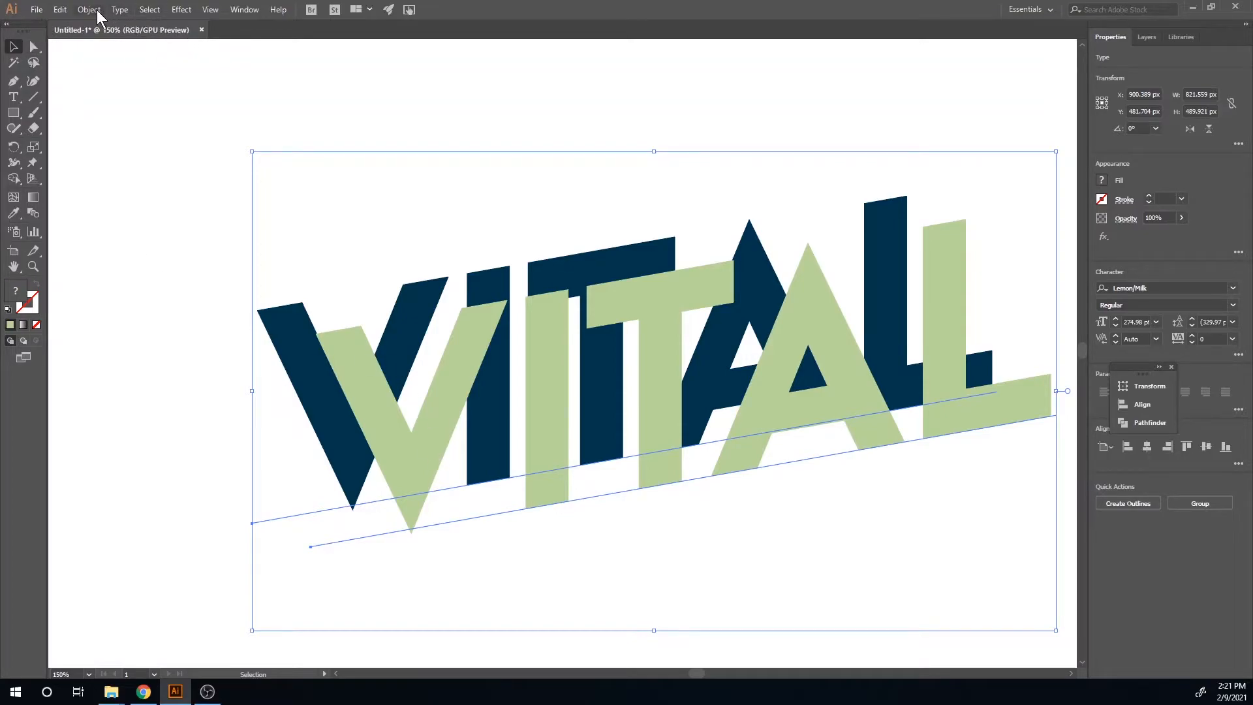
{"action": "left_click", "coordinate": [119, 9]}
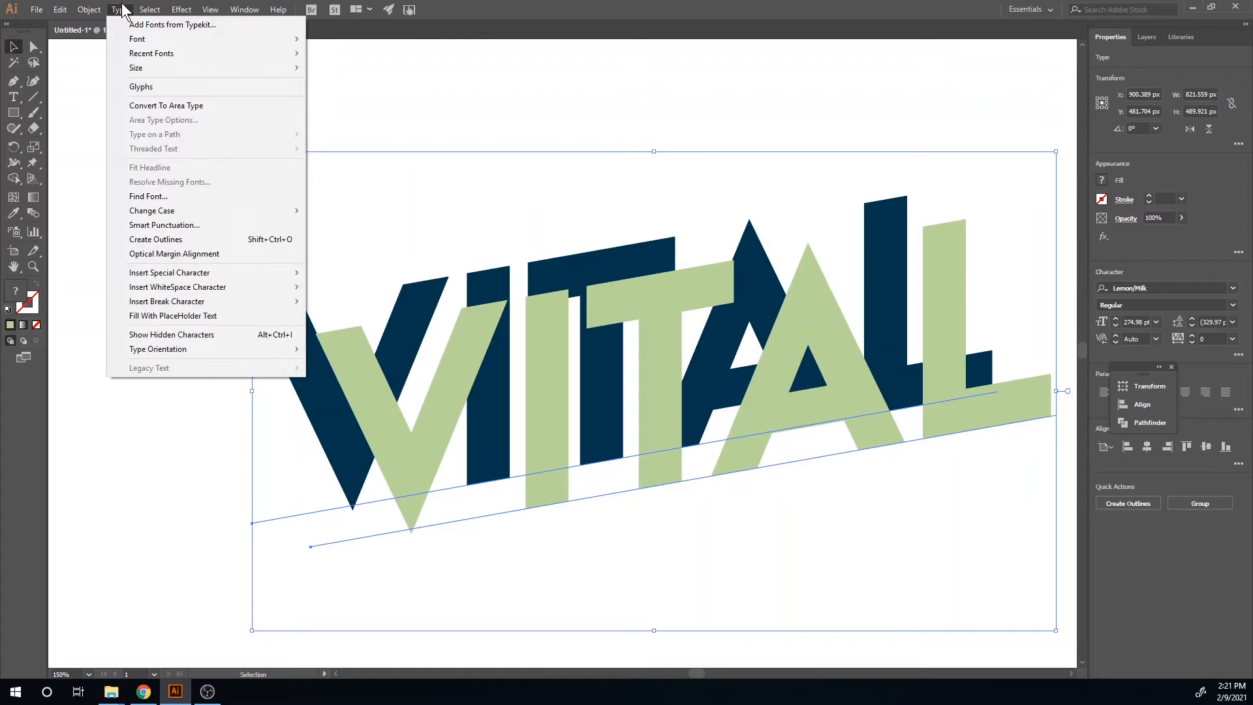
{"action": "left_click", "coordinate": [197, 239]}
Step: Draw extrusion faces with the Pen tool linking corresponding corners of the navy and green letters
{"action": "scroll", "coordinate": [282, 355], "scroll_direction": "up", "scroll_amount": 2}
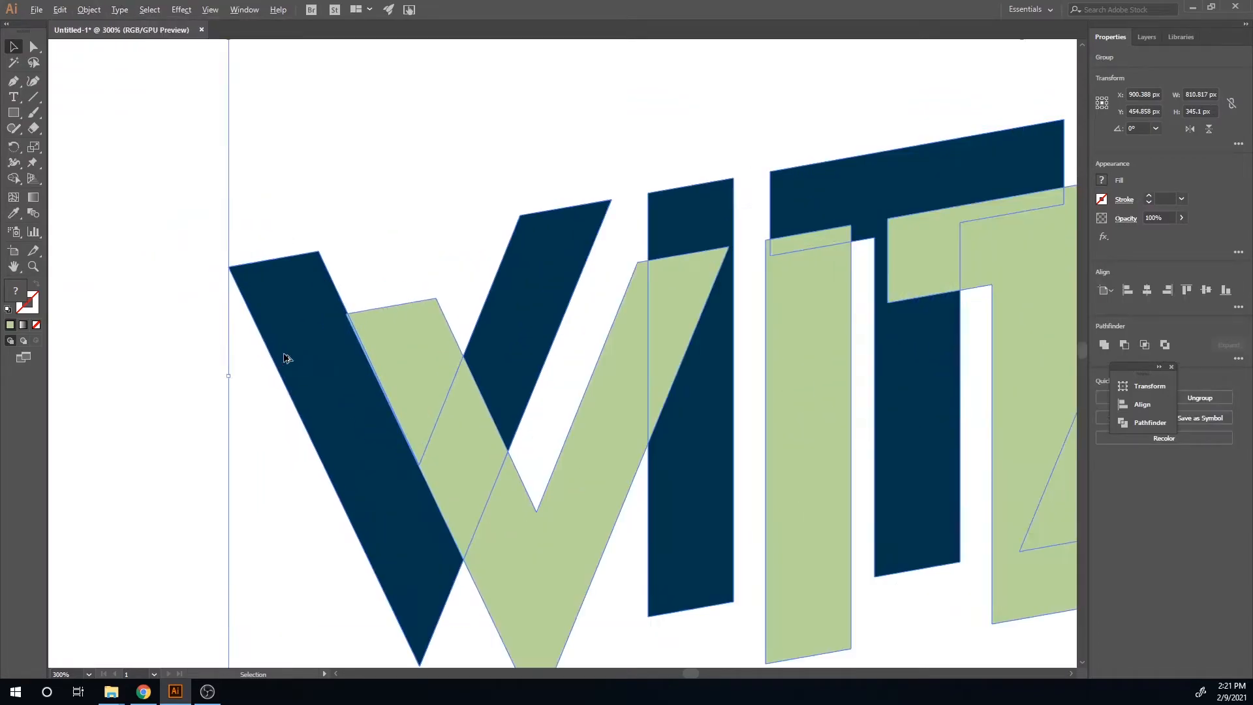
{"action": "key", "text": "p"}
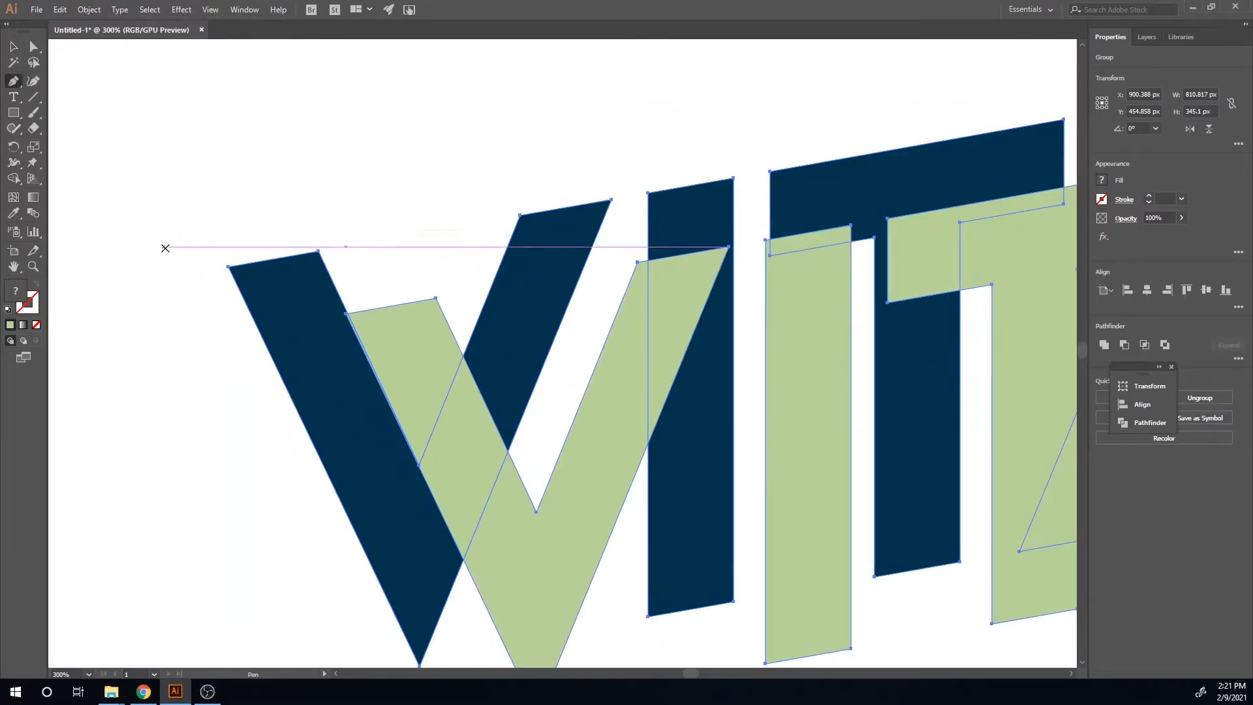
{"action": "left_click", "coordinate": [159, 287], "text": "ctrl"}
{"action": "left_click", "coordinate": [346, 316]}
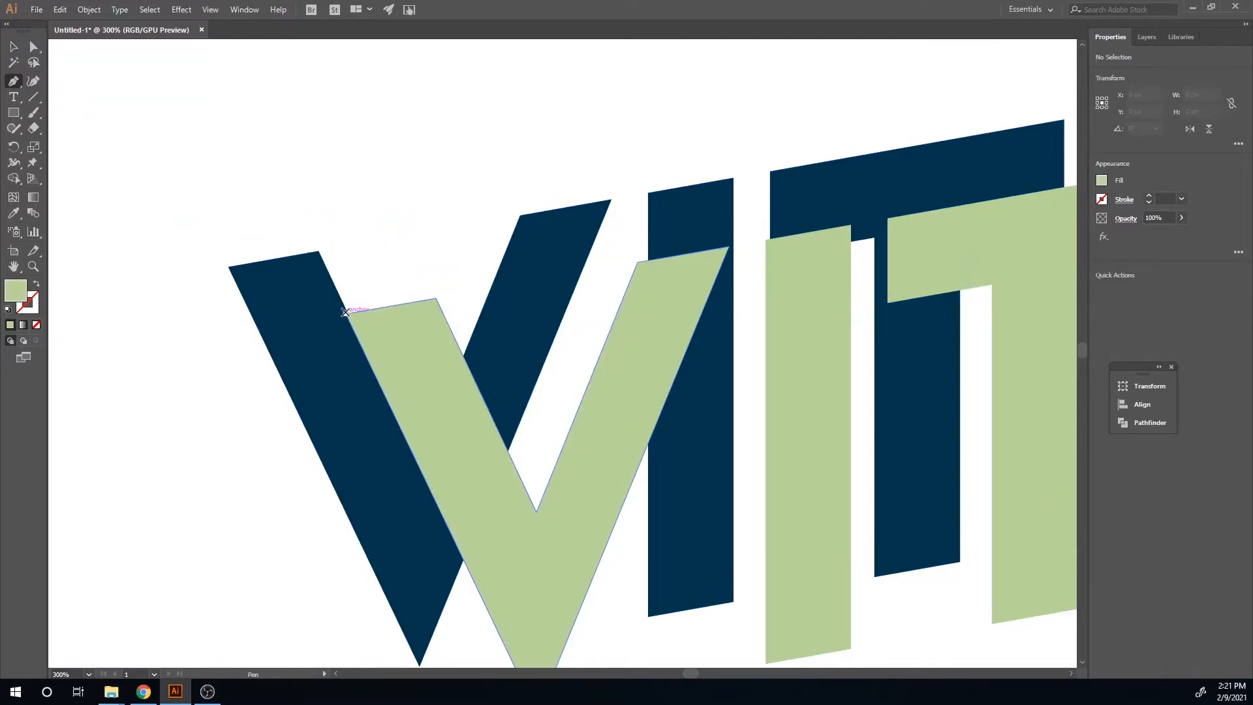
{"action": "left_click", "coordinate": [228, 266]}
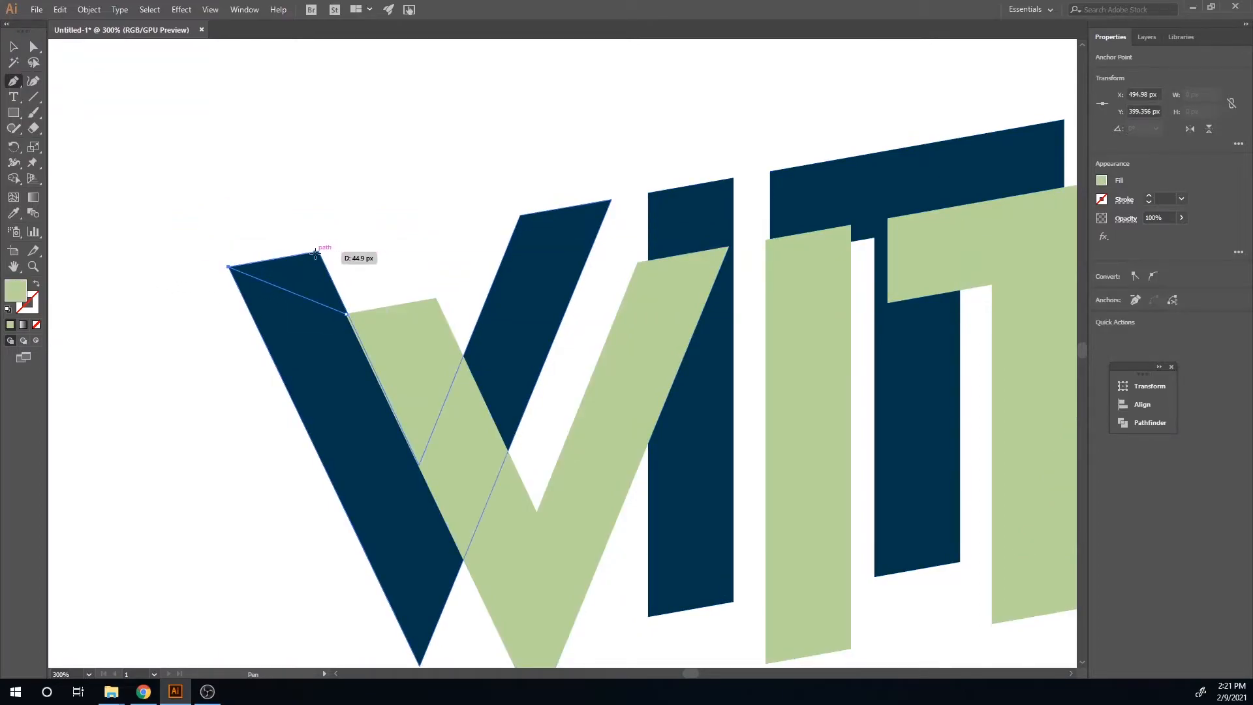
{"action": "left_click", "coordinate": [319, 252]}
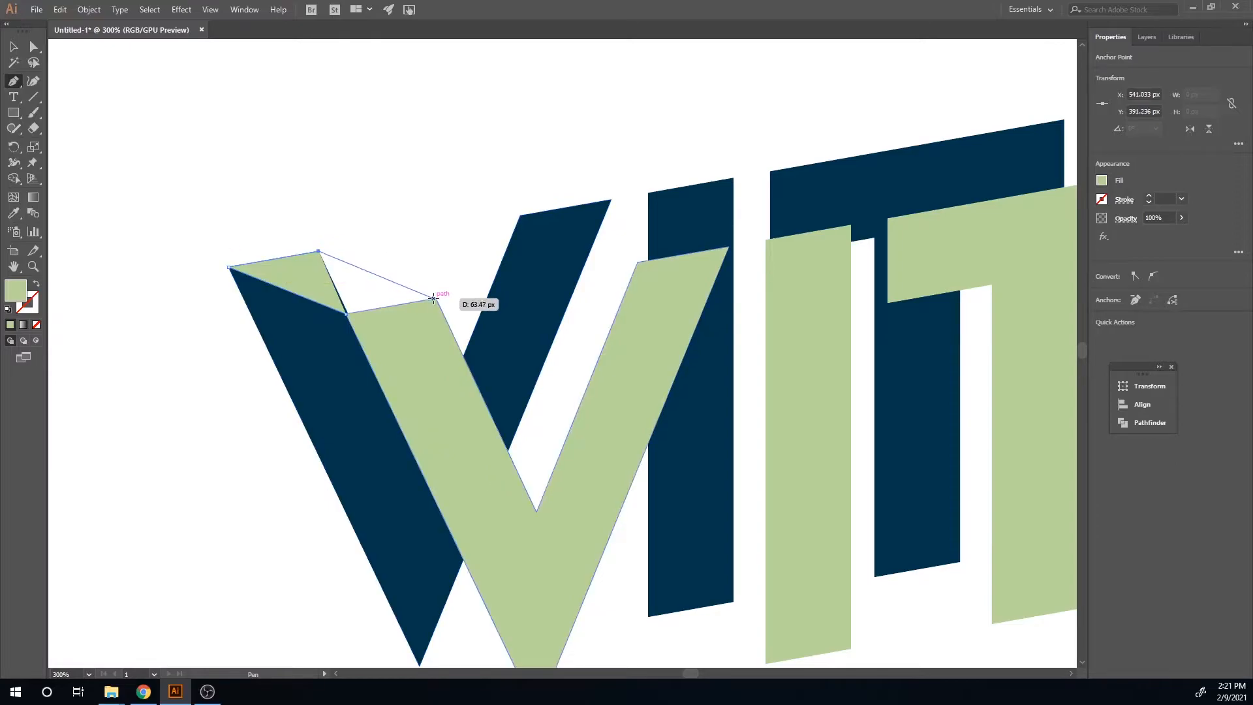
{"action": "left_click", "coordinate": [435, 298]}
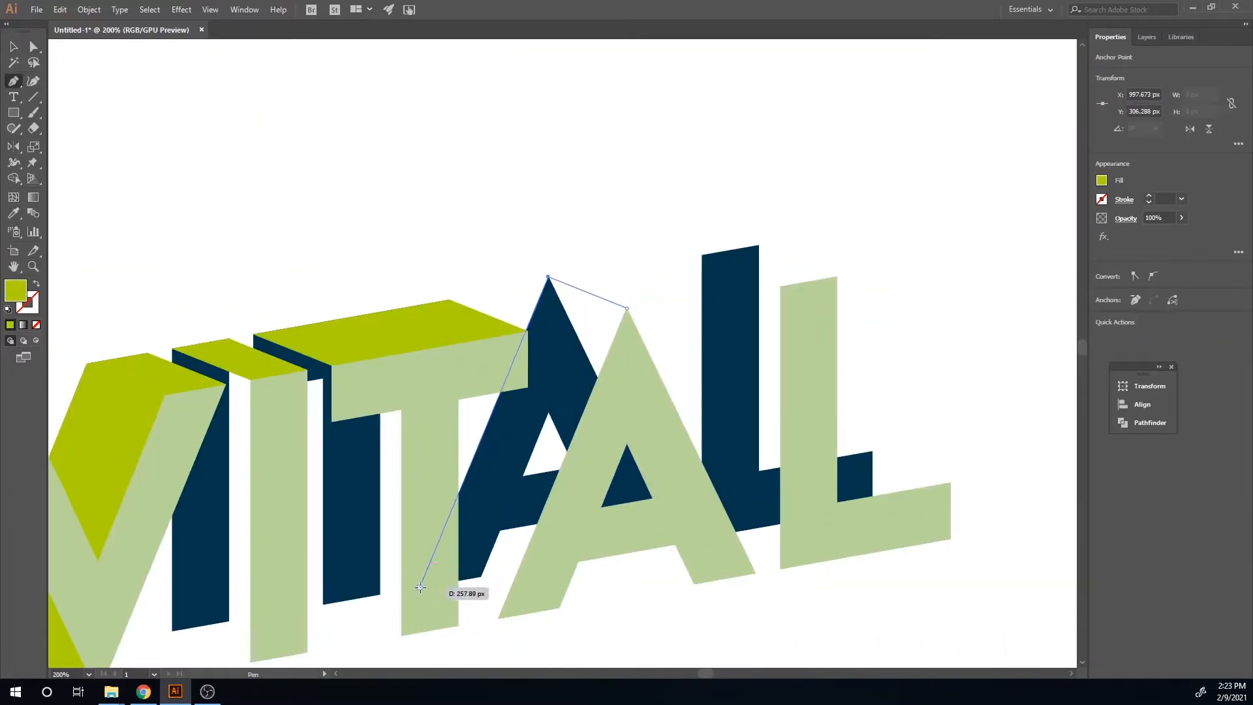
{"action": "left_click", "coordinate": [630, 488]}
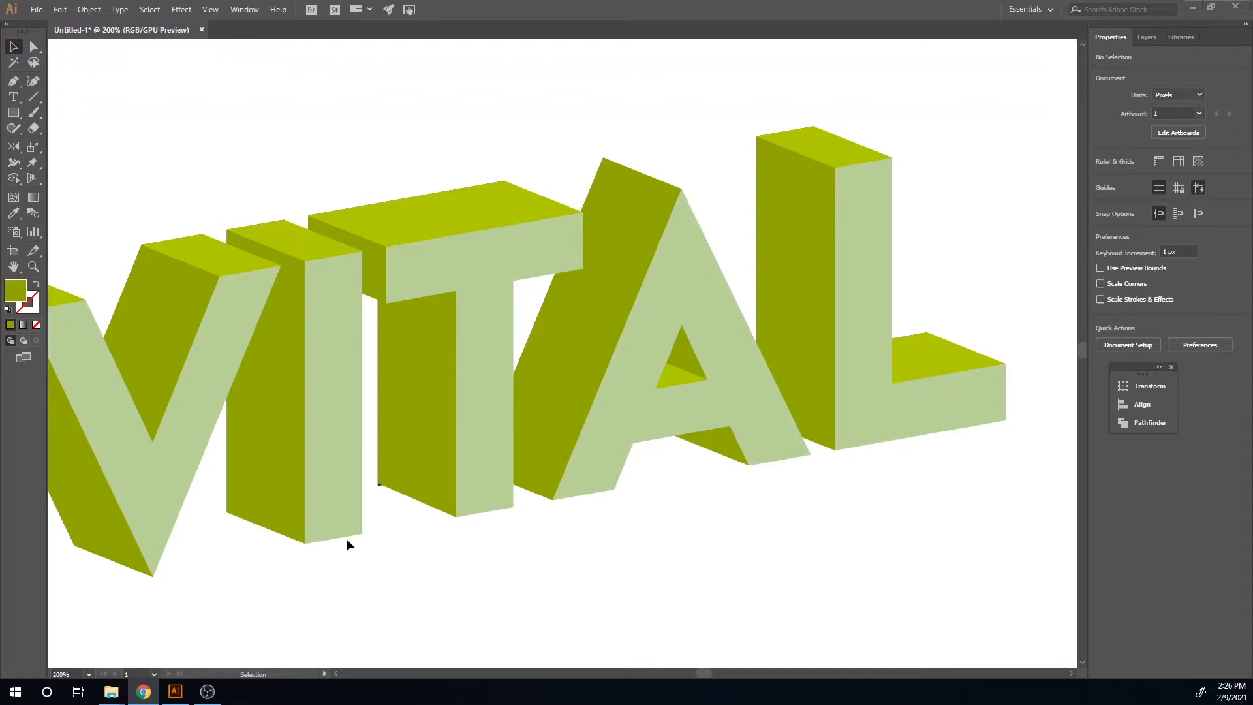
{"action": "scroll", "coordinate": [347, 538], "scroll_direction": "down", "scroll_amount": 2}
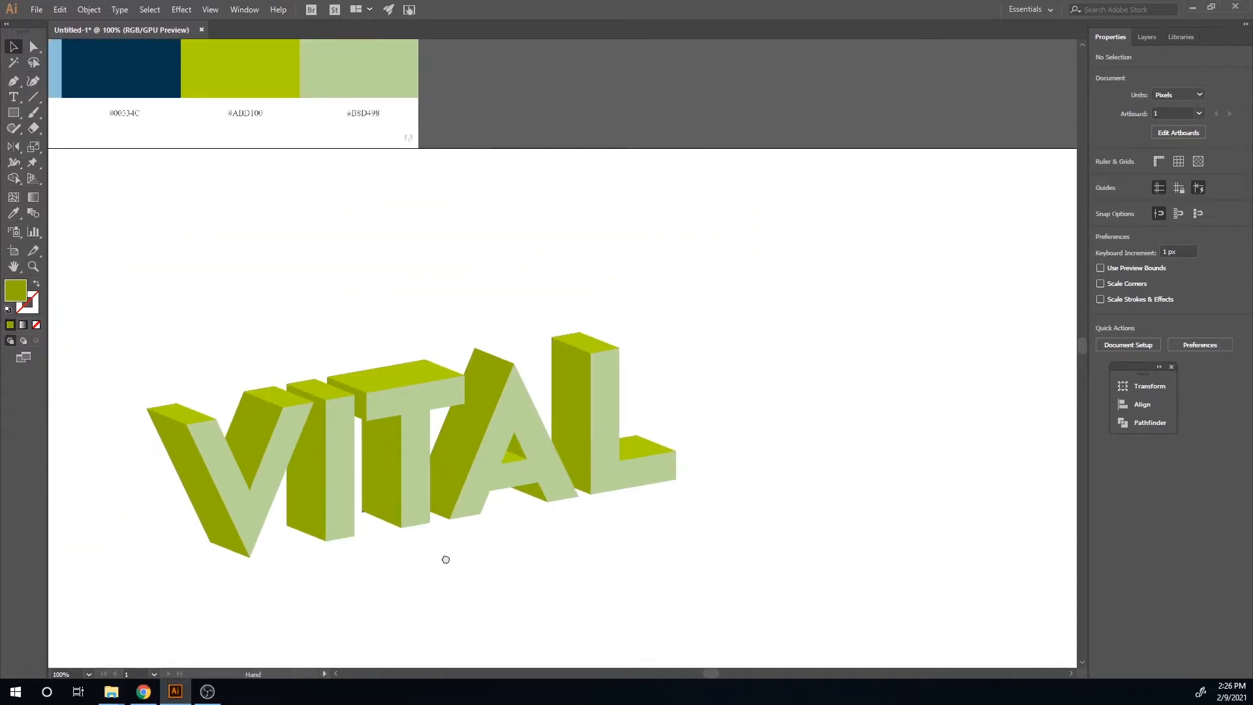
{"action": "left_click_drag", "start_coordinate": [443, 566], "coordinate": [478, 503]}
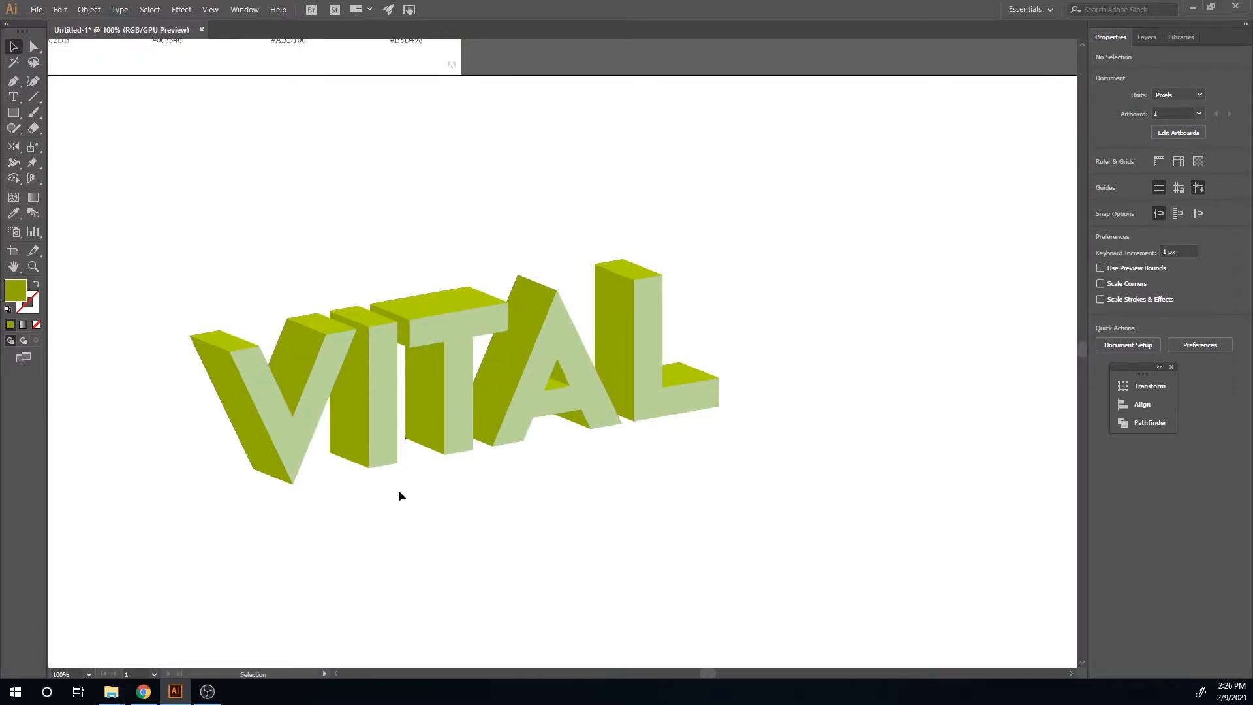
{"action": "key", "text": "a"}
{"action": "left_click", "coordinate": [420, 434], "text": "alt"}
{"action": "scroll", "coordinate": [413, 486], "scroll_direction": "up", "scroll_amount": 3}
{"action": "left_click", "coordinate": [428, 470]}
{"action": "left_click", "coordinate": [388, 342]}
{"action": "mouse_move", "coordinate": [386, 344]}
{"action": "left_mouse_down"}
{"action": "mouse_move", "coordinate": [407, 384]}
{"action": "mouse_move", "coordinate": [386, 347]}
{"action": "left_mouse_up"}
{"action": "left_click", "coordinate": [386, 346]}
{"action": "key", "text": "ctrl+z"}
{"action": "key", "text": "ctrl+z"}
{"action": "left_click", "coordinate": [386, 343]}
{"action": "left_click", "coordinate": [420, 423]}
{"action": "scroll", "coordinate": [400, 486], "scroll_direction": "down", "scroll_amount": 3}
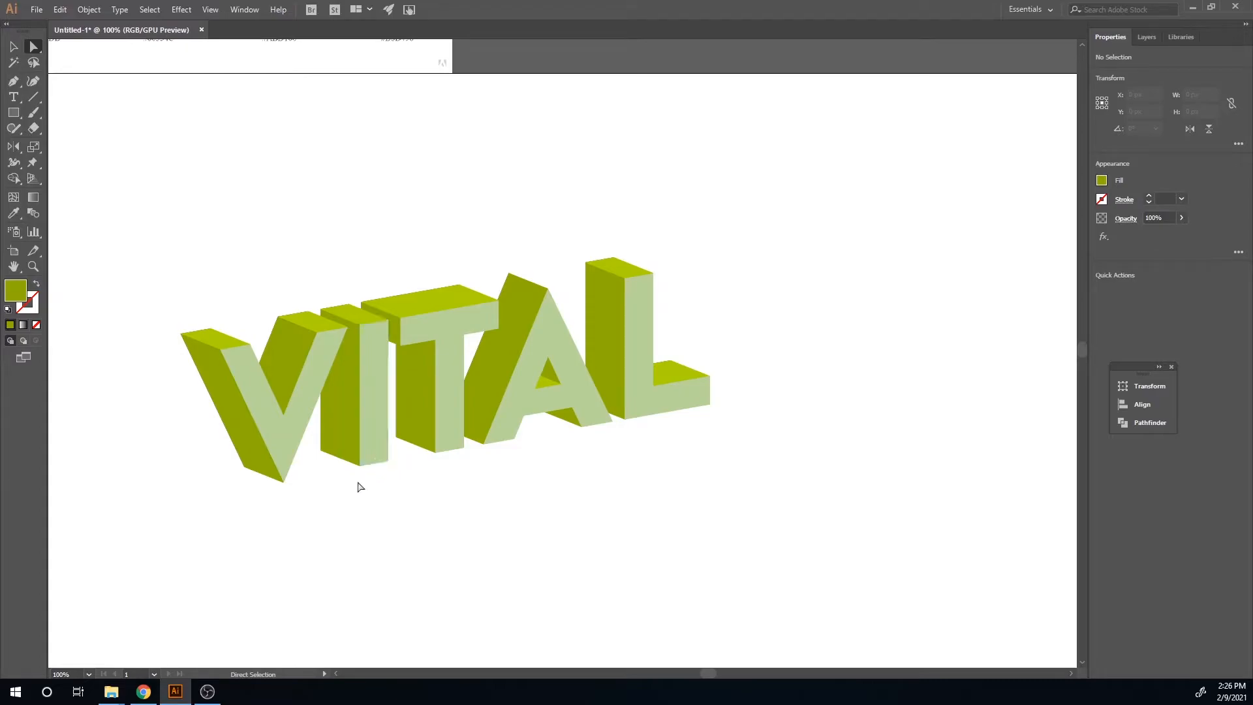
Step: Nudge the light green letter group slightly right and down and set its fill to none
{"action": "key", "text": "v"}
{"action": "left_click", "coordinate": [274, 448]}
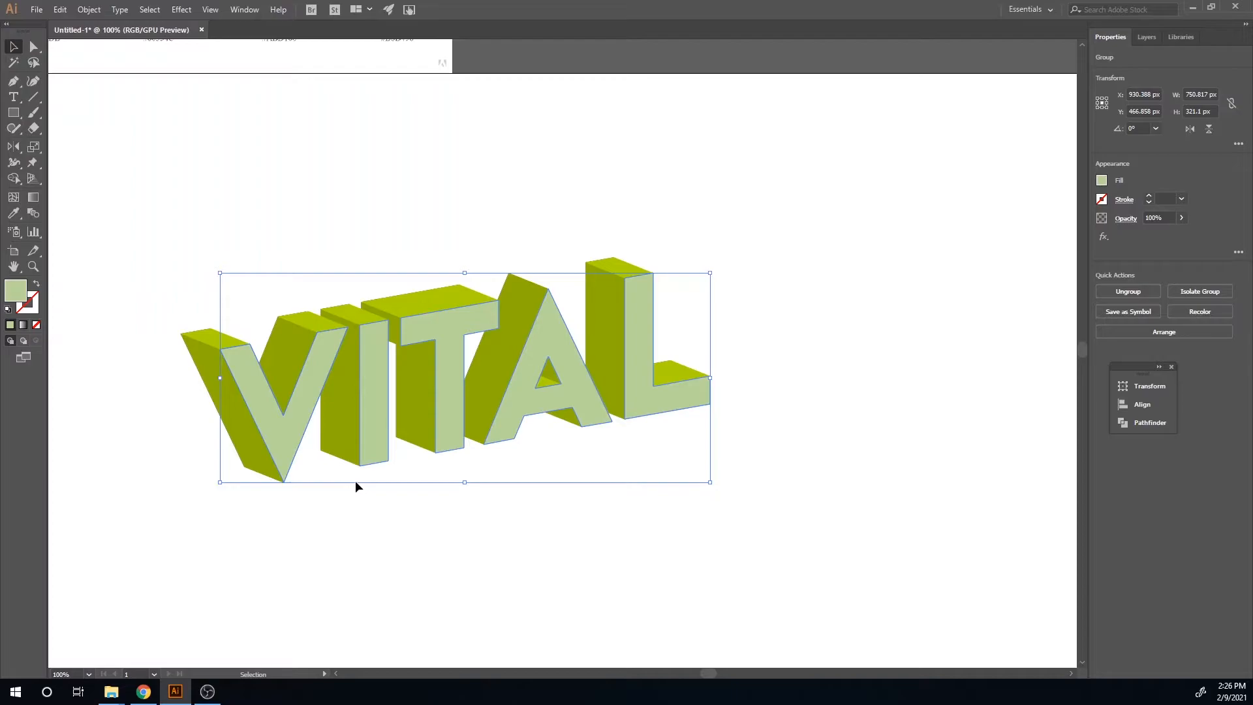
{"action": "left_click_drag", "start_coordinate": [289, 441], "coordinate": [304, 449]}
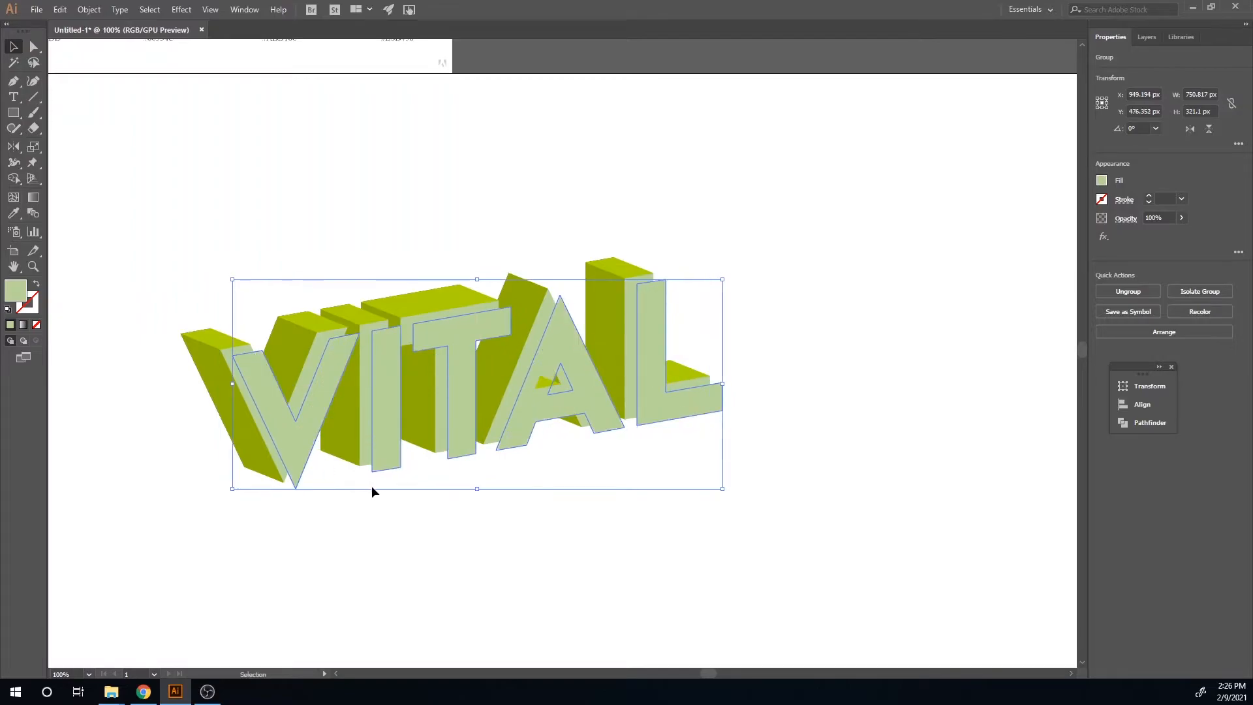
{"action": "left_click", "coordinate": [1102, 182]}
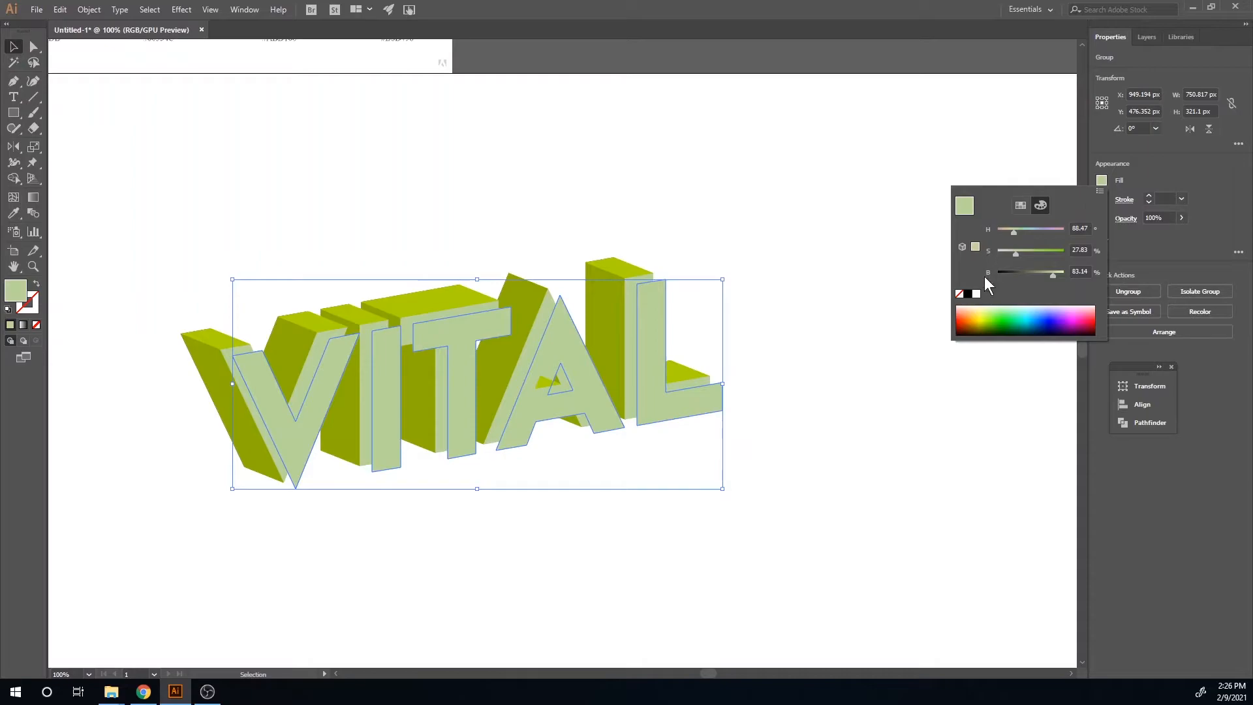
{"action": "left_click", "coordinate": [963, 294]}
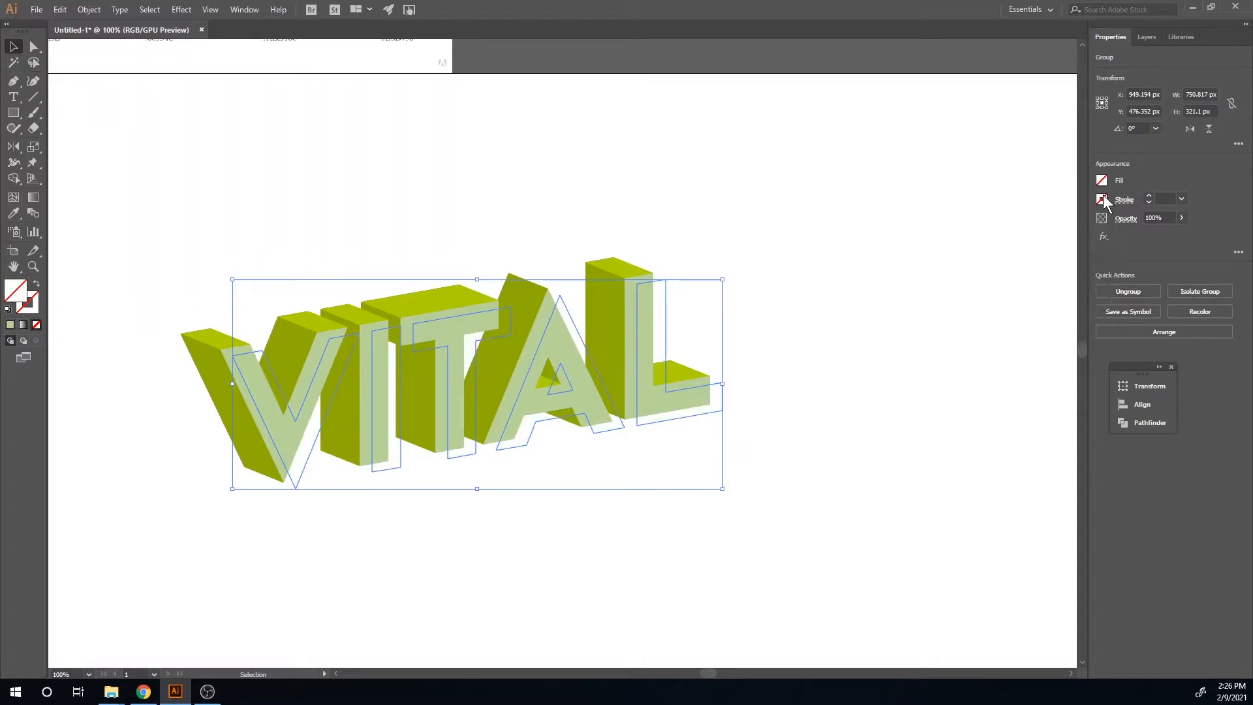
Step: Give the outlined letters a red stroke and raise its weight to 4 pt
{"action": "mouse_move", "coordinate": [447, 336]}
{"action": "left_mouse_down"}
{"action": "mouse_move", "coordinate": [541, 345]}
{"action": "mouse_move", "coordinate": [717, 457]}
{"action": "mouse_move", "coordinate": [685, 413]}
{"action": "left_mouse_up"}
{"action": "left_click", "coordinate": [1102, 199]}
{"action": "left_click", "coordinate": [1059, 246]}
{"action": "left_click", "coordinate": [1150, 195]}
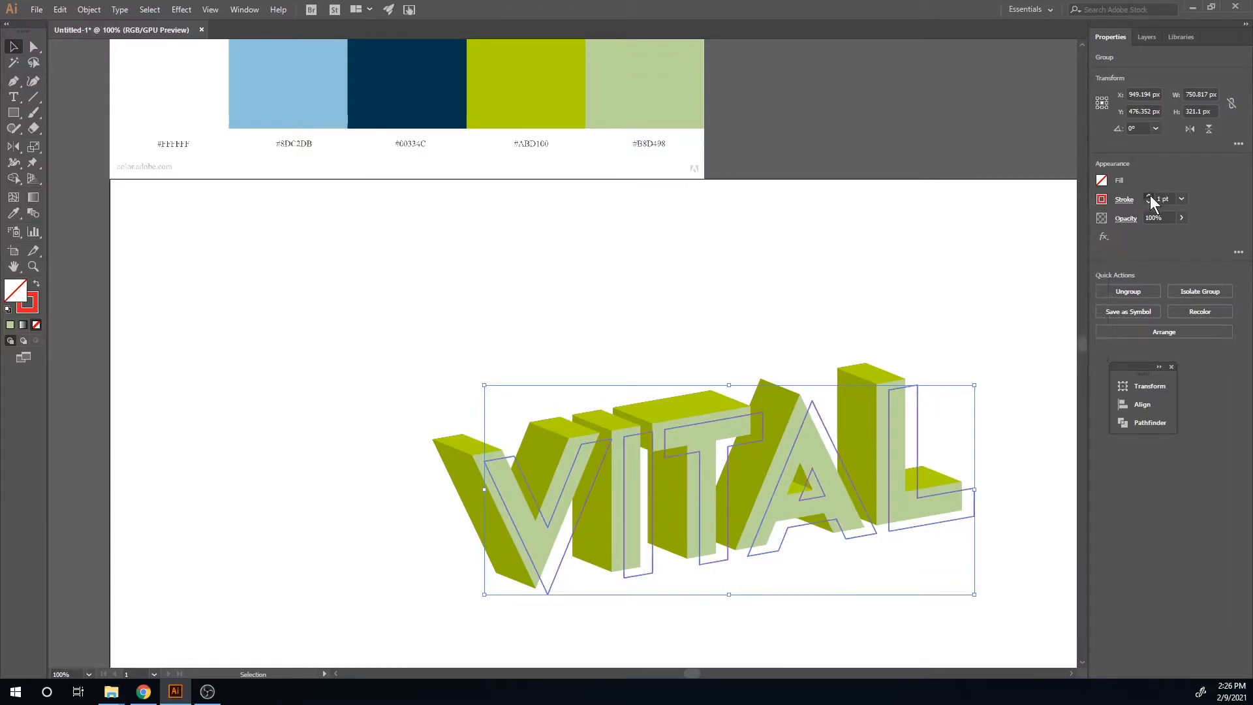
{"action": "left_click", "coordinate": [1149, 195]}
{"action": "left_click", "coordinate": [1150, 195]}
Step: Sample the light blue colour from the palette with the Eyedropper and save it as a new swatch
{"action": "left_click", "coordinate": [508, 332]}
{"action": "mouse_move", "coordinate": [534, 325]}
{"action": "left_mouse_down"}
{"action": "mouse_move", "coordinate": [569, 323]}
{"action": "mouse_move", "coordinate": [618, 417]}
{"action": "mouse_move", "coordinate": [617, 442]}
{"action": "left_mouse_up"}
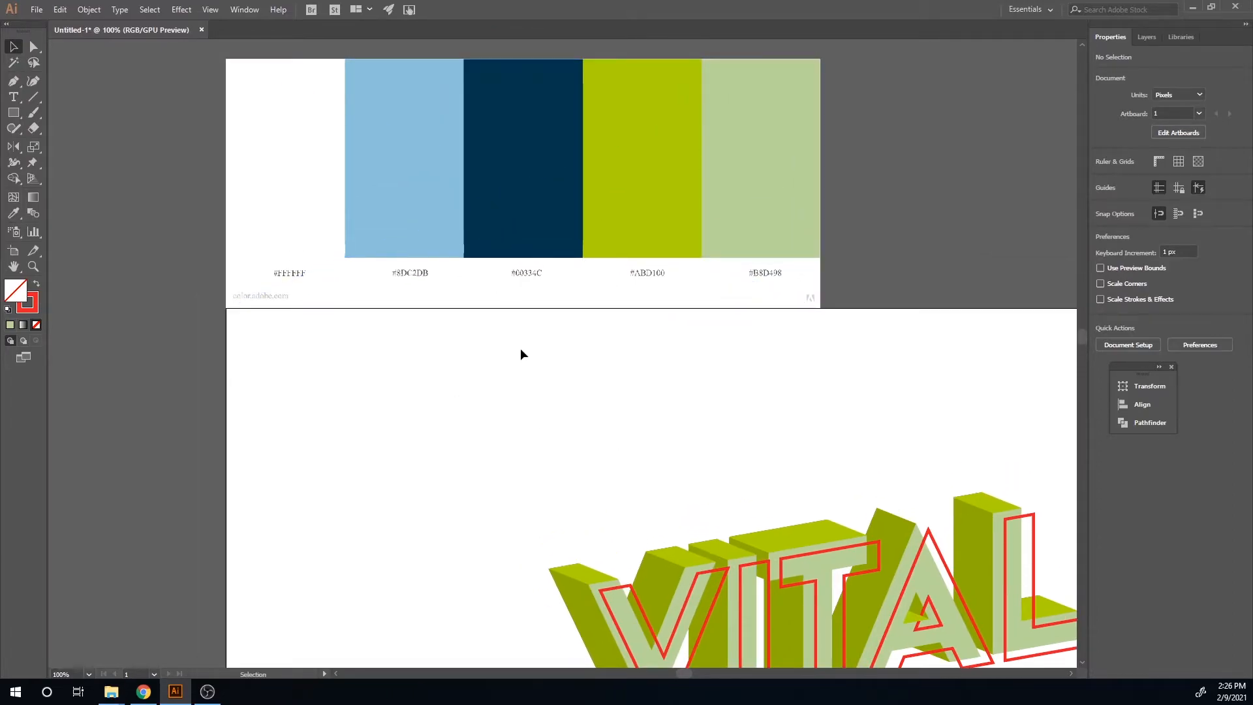
{"action": "key", "text": "i"}
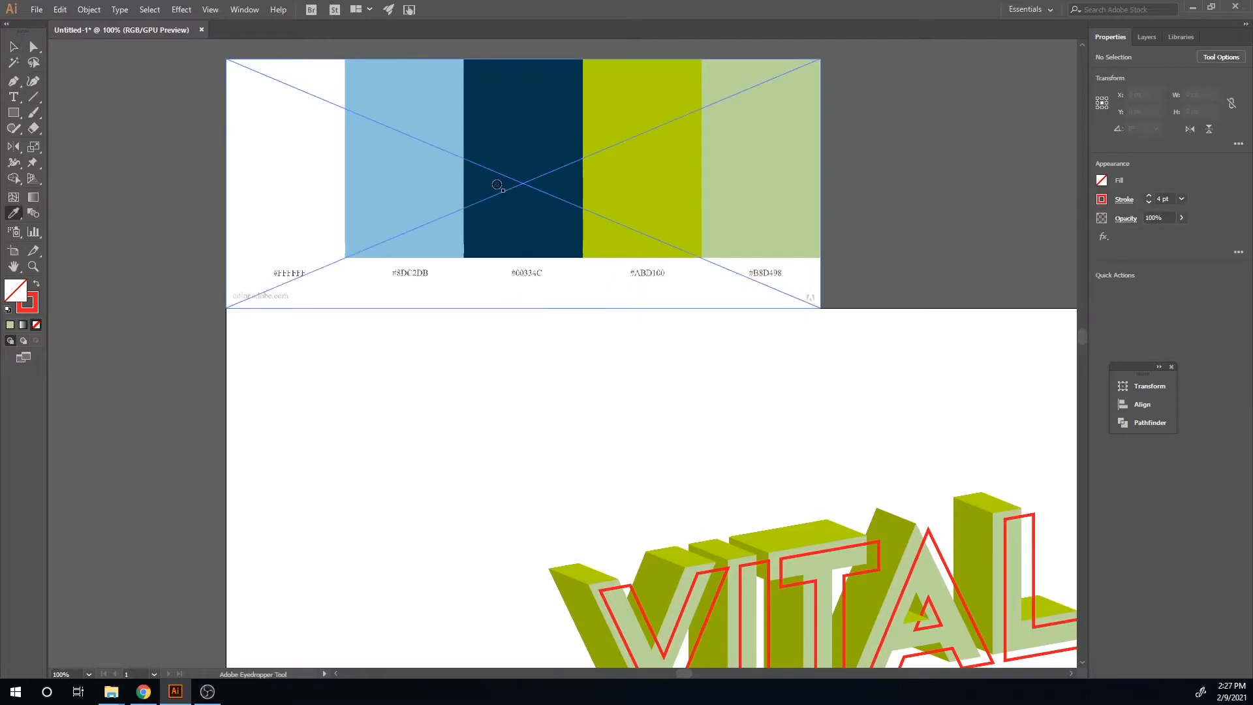
{"action": "left_click", "coordinate": [413, 204]}
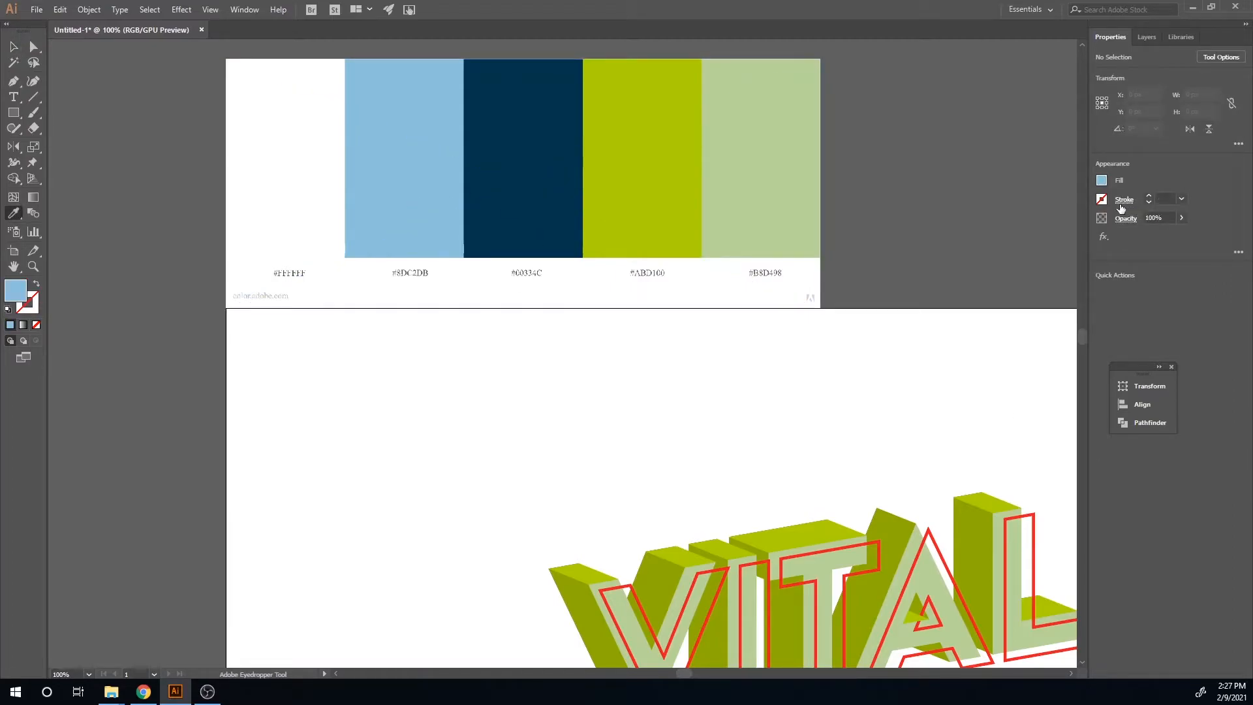
{"action": "left_click", "coordinate": [1102, 180]}
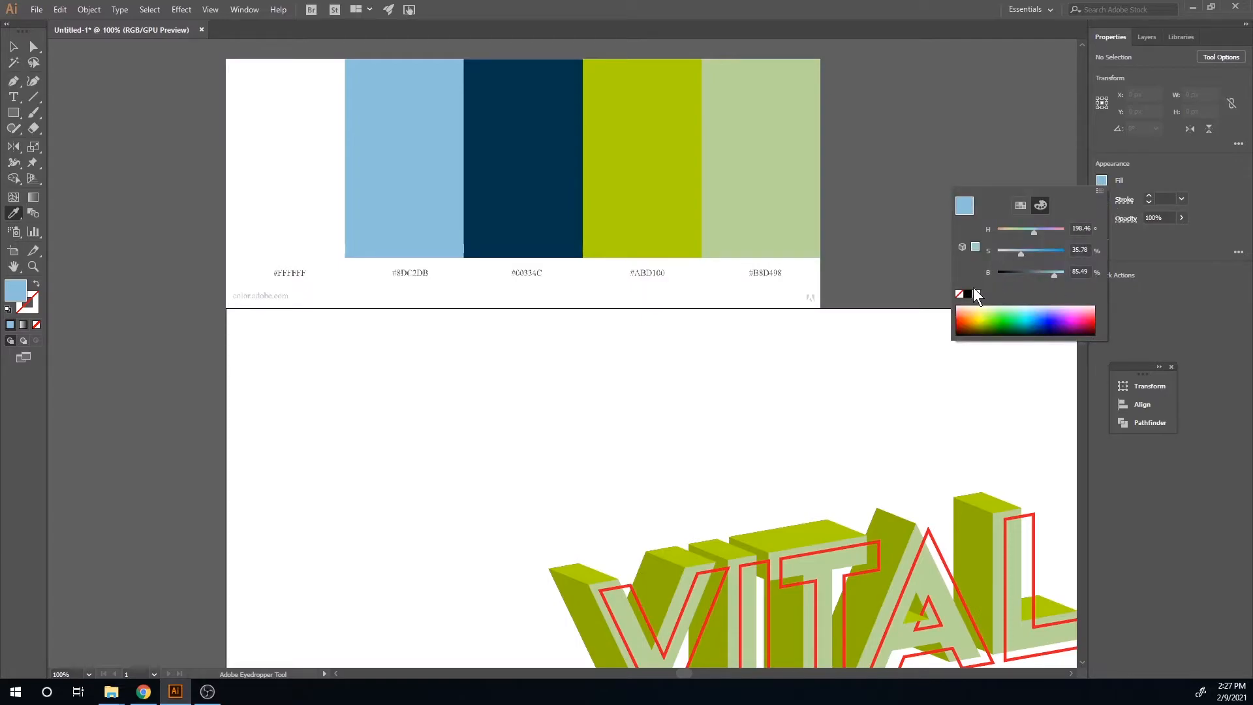
{"action": "left_click", "coordinate": [1020, 207]}
{"action": "left_click", "coordinate": [1070, 333]}
{"action": "left_click", "coordinate": [634, 438]}
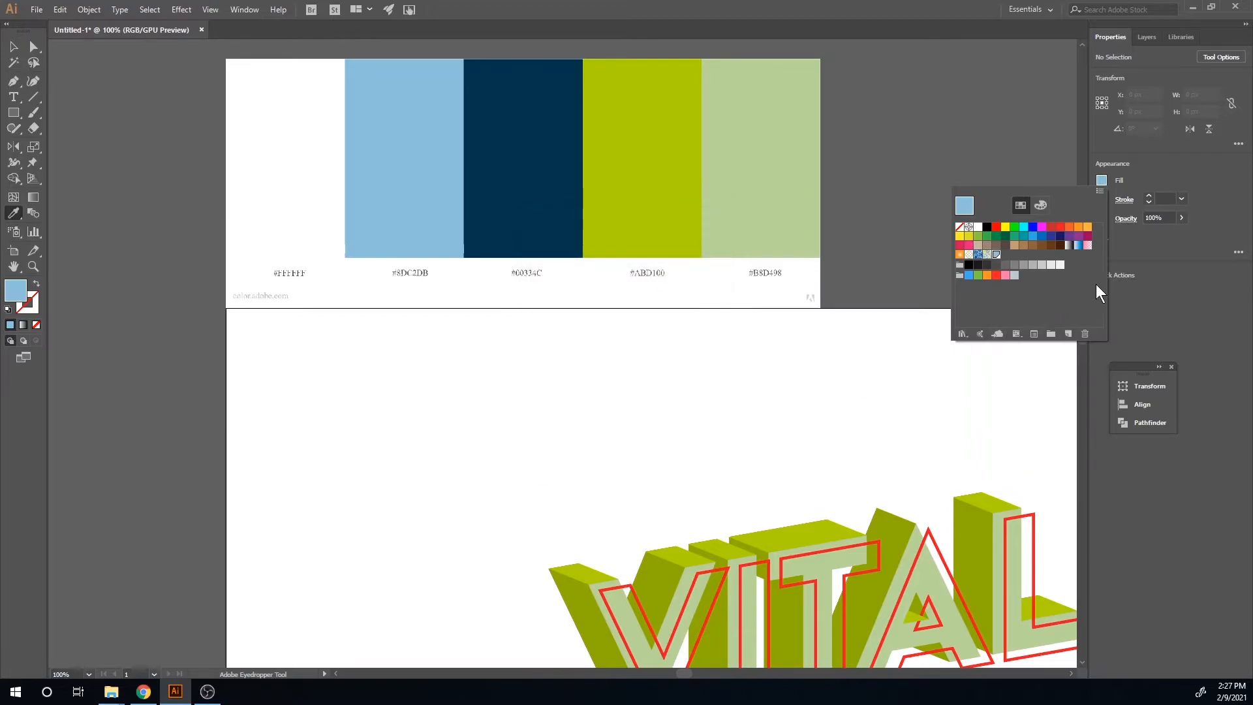
Step: Apply the light blue swatch to the stroke of the outlined letter group
{"action": "key", "text": "v"}
{"action": "left_click", "coordinate": [874, 569]}
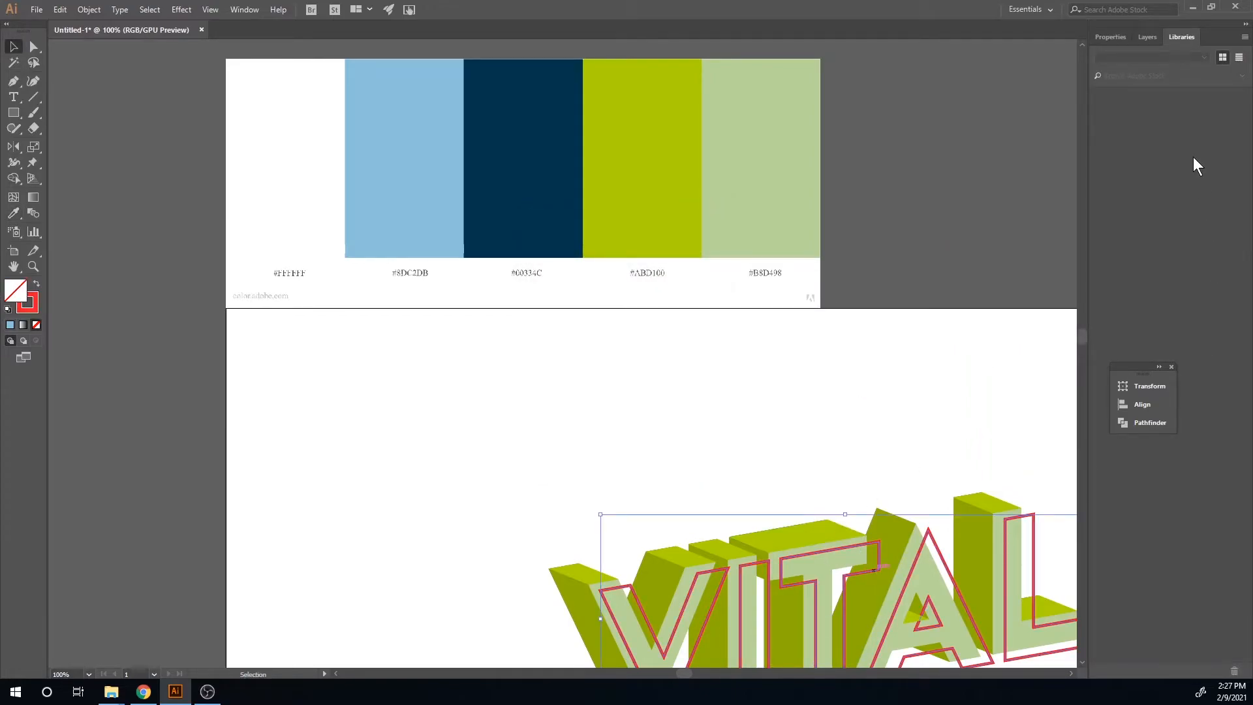
{"action": "left_click", "coordinate": [1107, 35]}
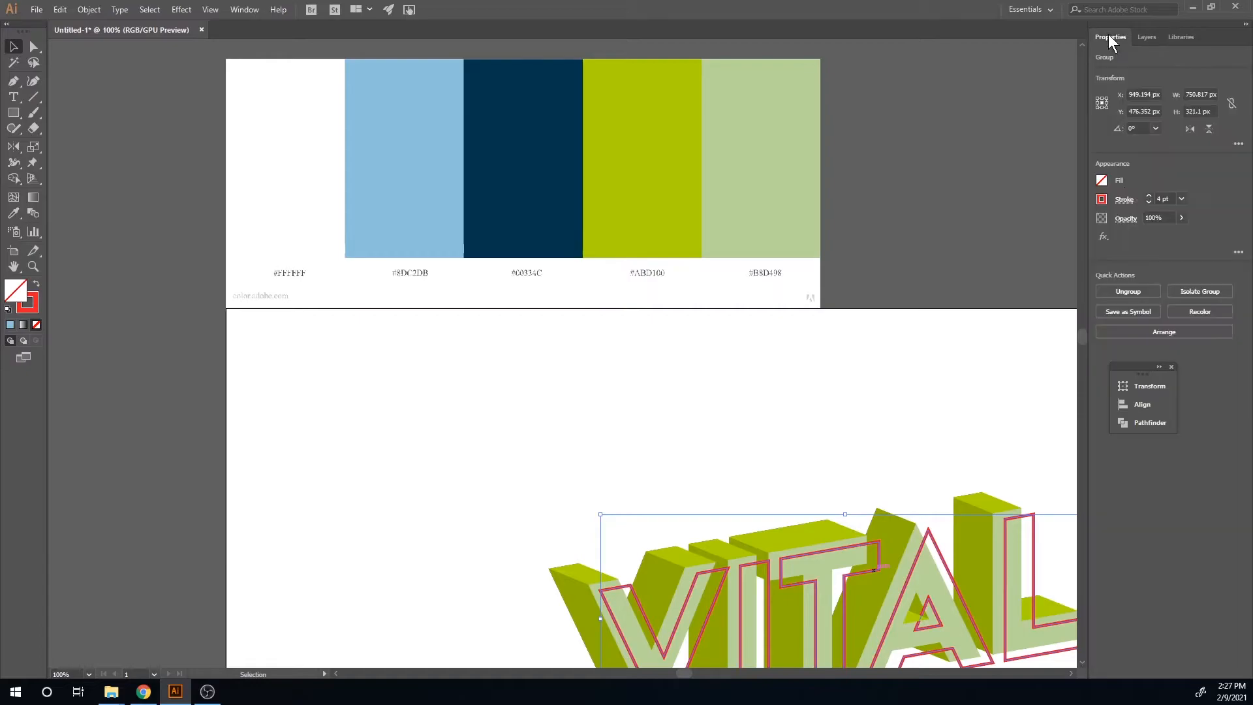
{"action": "left_click", "coordinate": [1103, 200]}
{"action": "left_click", "coordinate": [997, 274]}
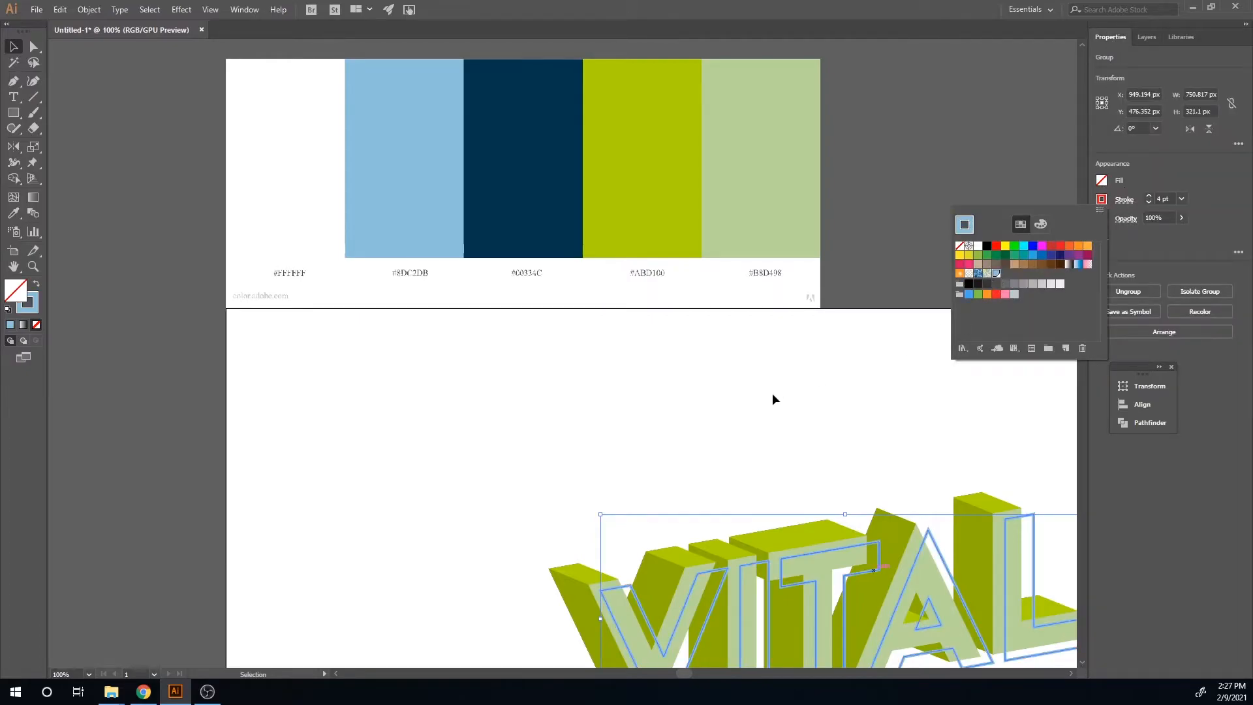
Step: Reduce the outlined letters' stroke weight to 1 pt
{"action": "key", "text": "space"}
{"action": "left_click_drag", "start_coordinate": [766, 409], "coordinate": [712, 205]}
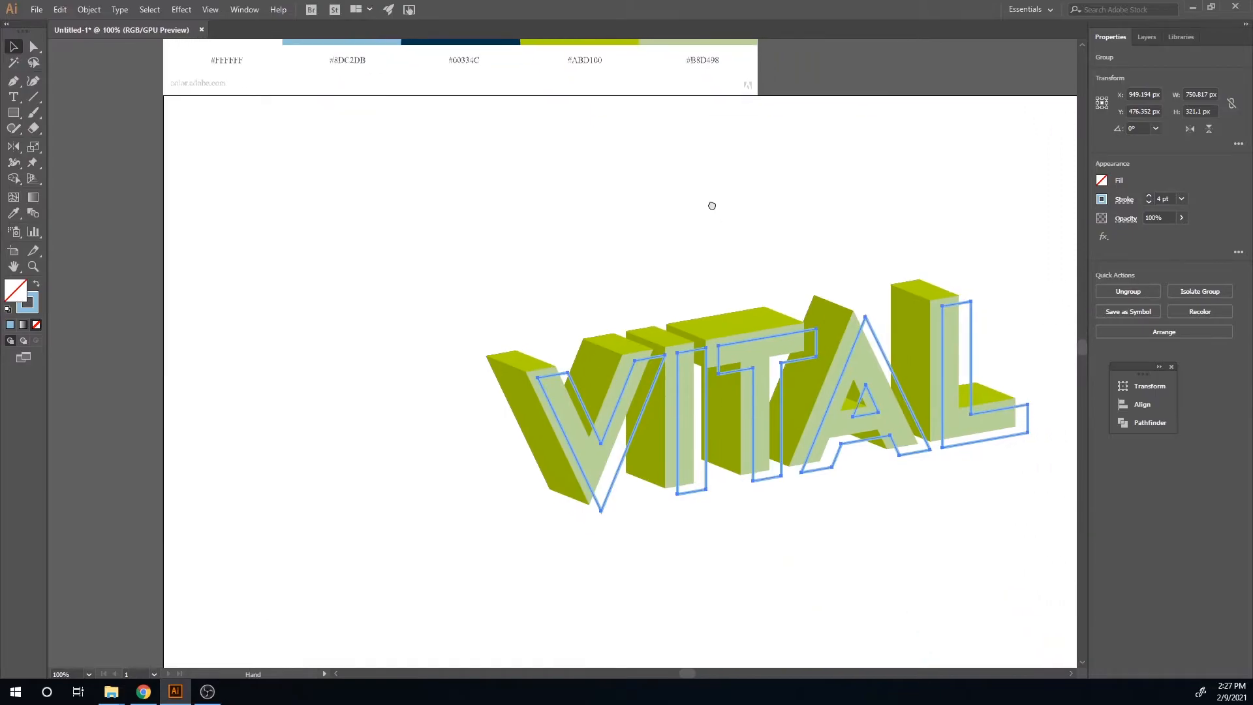
{"action": "left_click", "coordinate": [823, 520]}
{"action": "key", "text": "space"}
{"action": "left_click_drag", "start_coordinate": [836, 560], "coordinate": [651, 604]}
{"action": "left_click", "coordinate": [833, 493]}
{"action": "left_click", "coordinate": [1149, 201]}
{"action": "left_click", "coordinate": [1149, 201]}
{"action": "left_click", "coordinate": [1149, 202]}
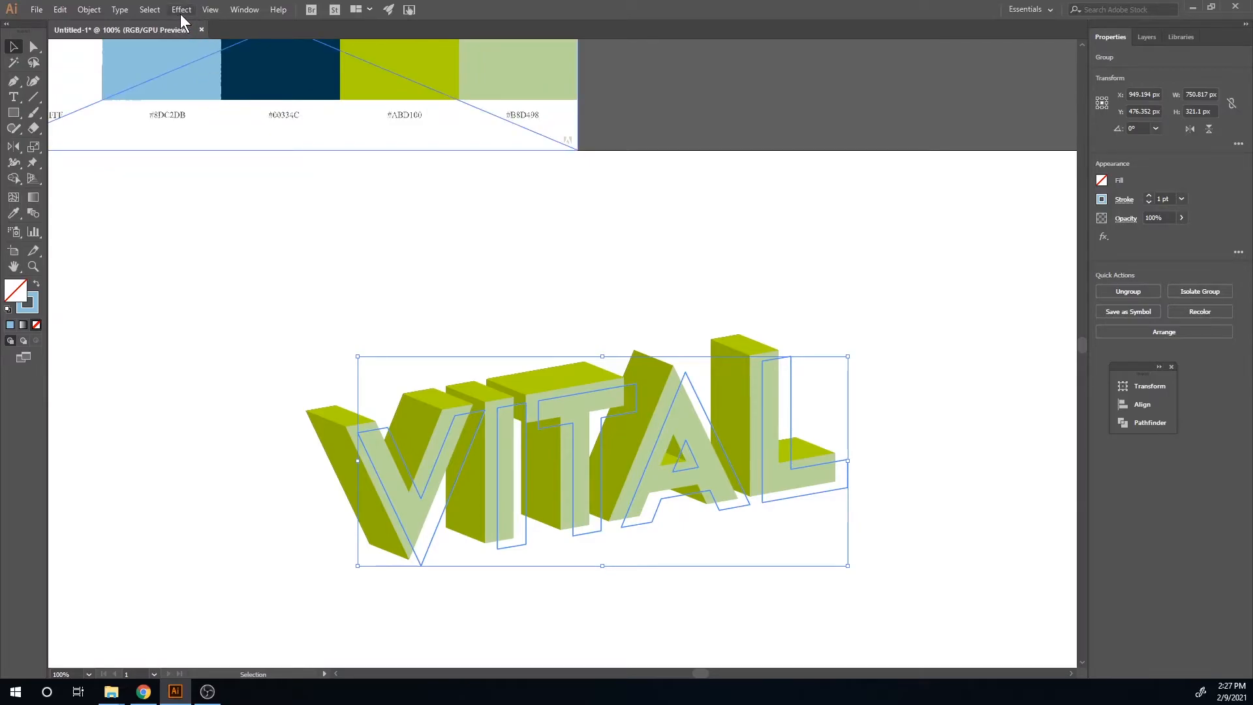
Step: Open the Brushes panel, load the Artistic_Paintbrush library and apply a paintbrush stroke to the outlined letters
{"action": "left_click", "coordinate": [252, 9]}
{"action": "left_click", "coordinate": [313, 226]}
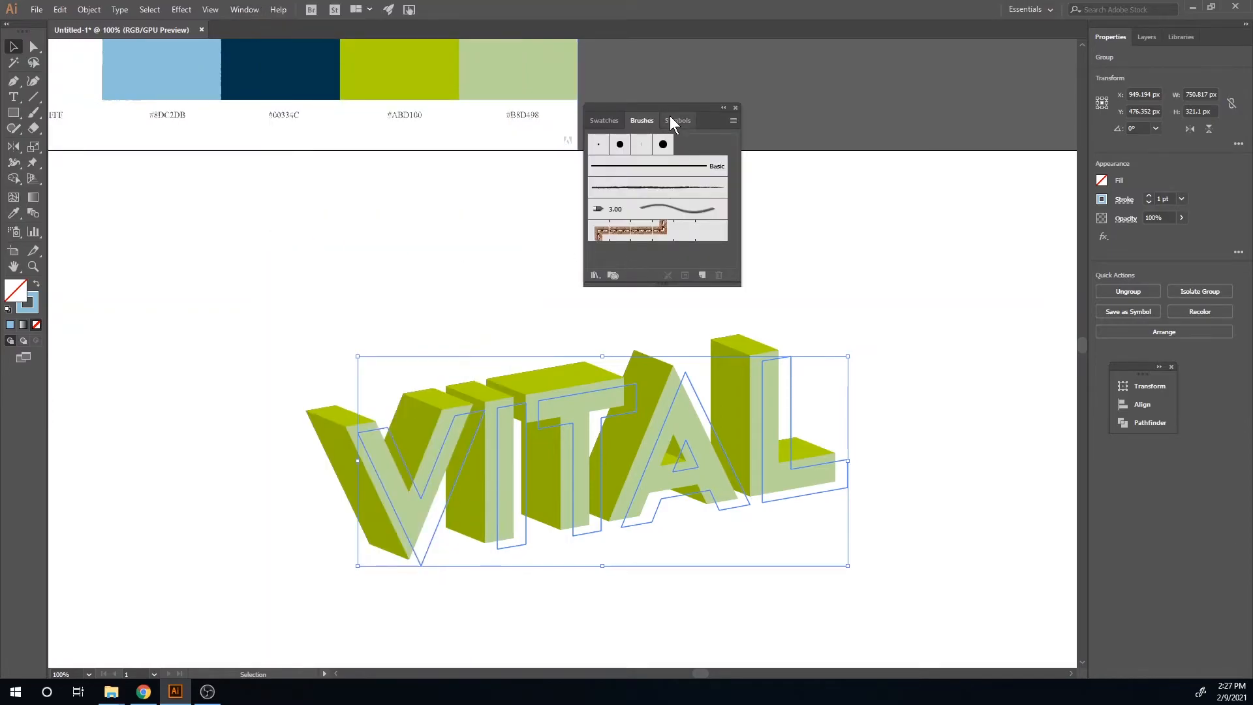
{"action": "left_click", "coordinate": [595, 274]}
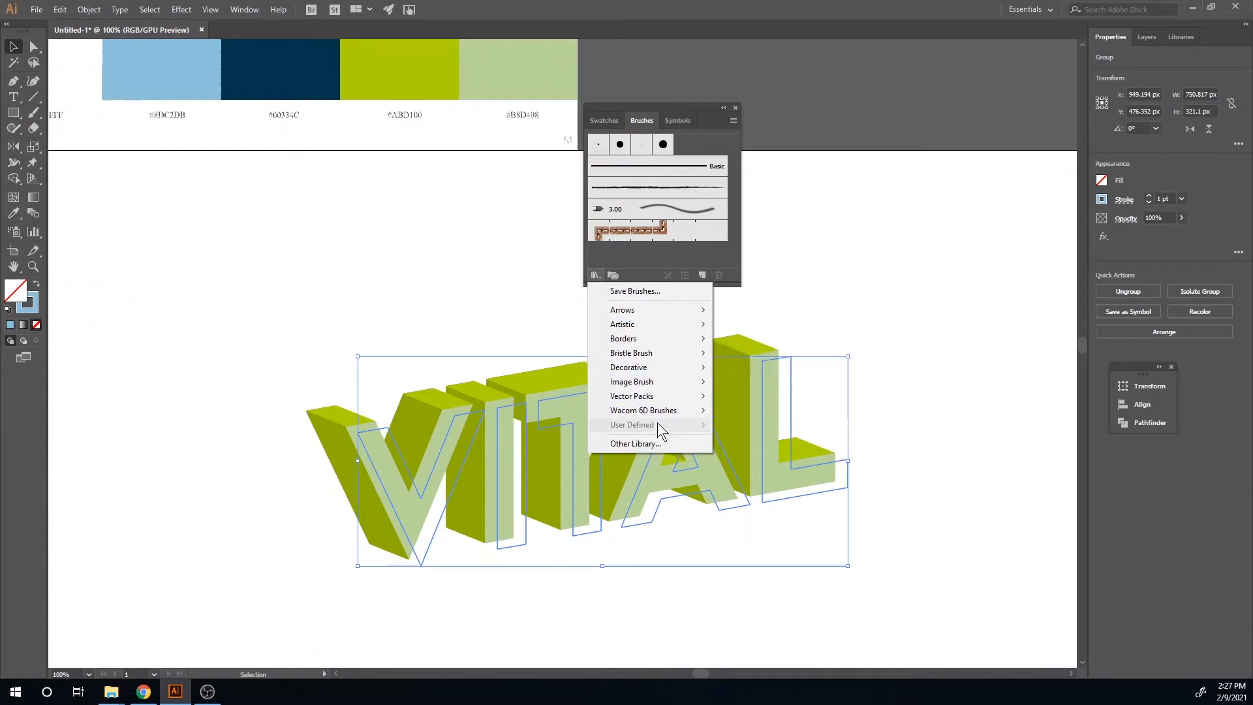
{"action": "mouse_move", "coordinate": [657, 325]}
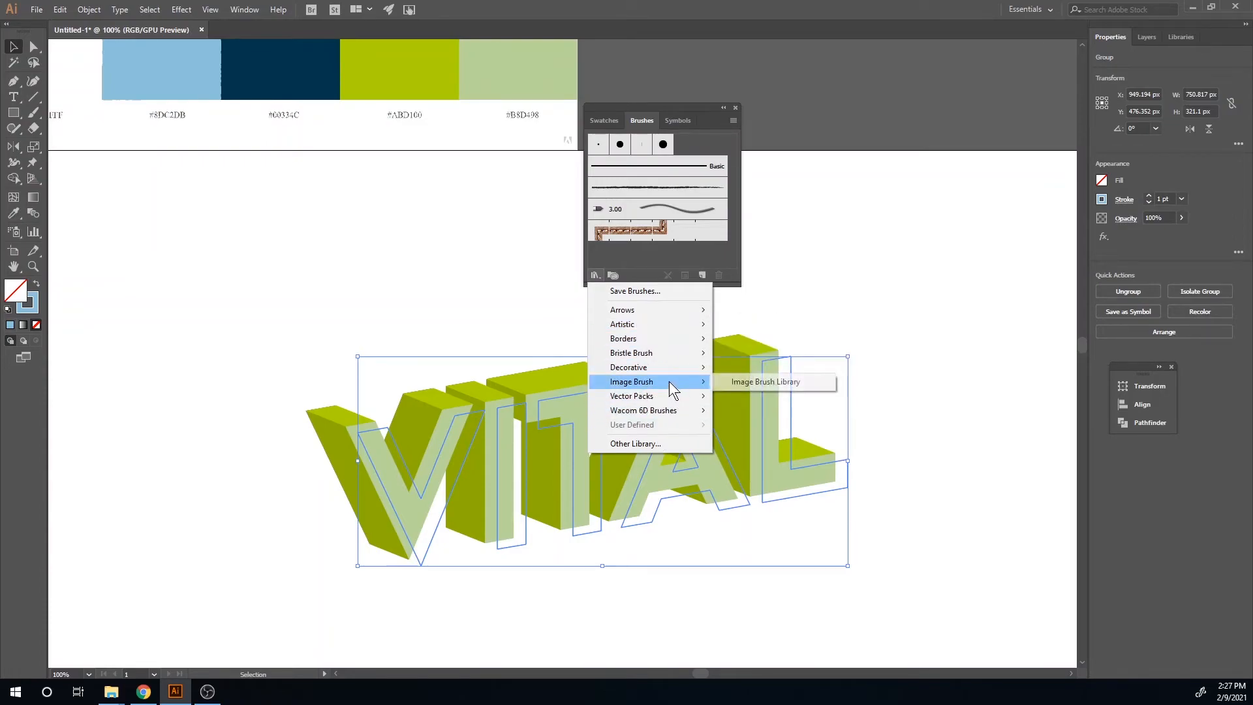
{"action": "mouse_move", "coordinate": [663, 369]}
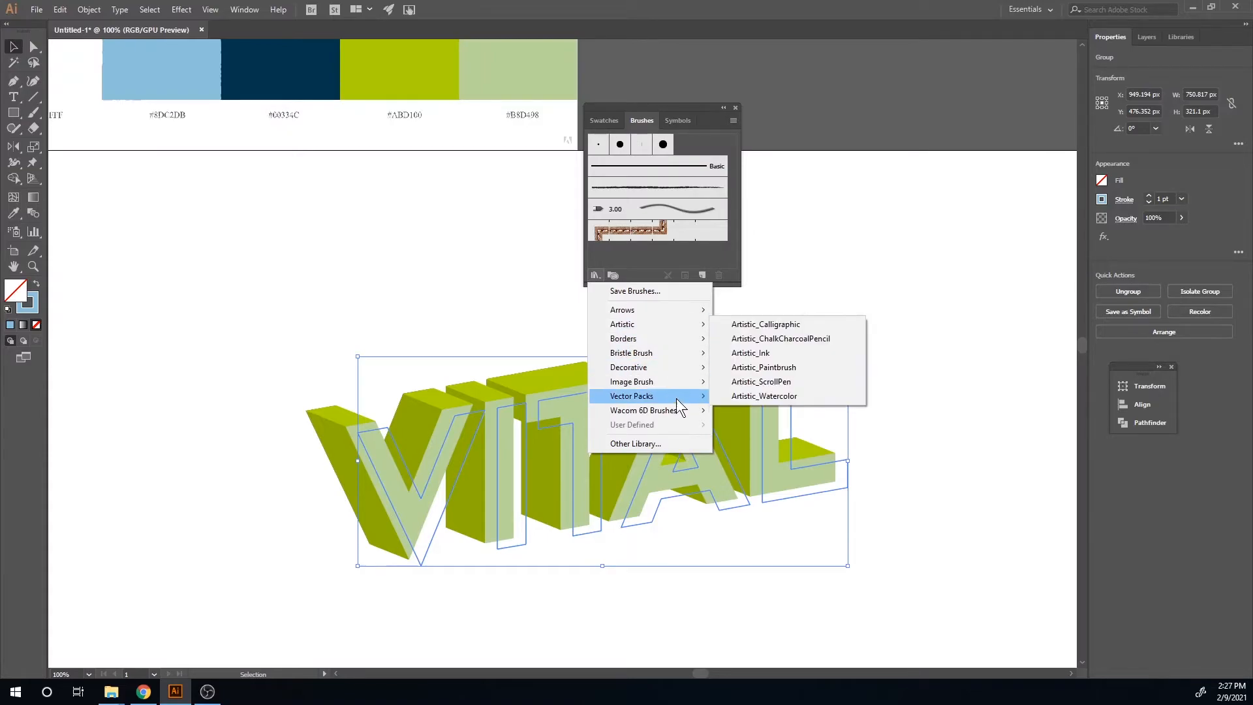
{"action": "mouse_move", "coordinate": [677, 413]}
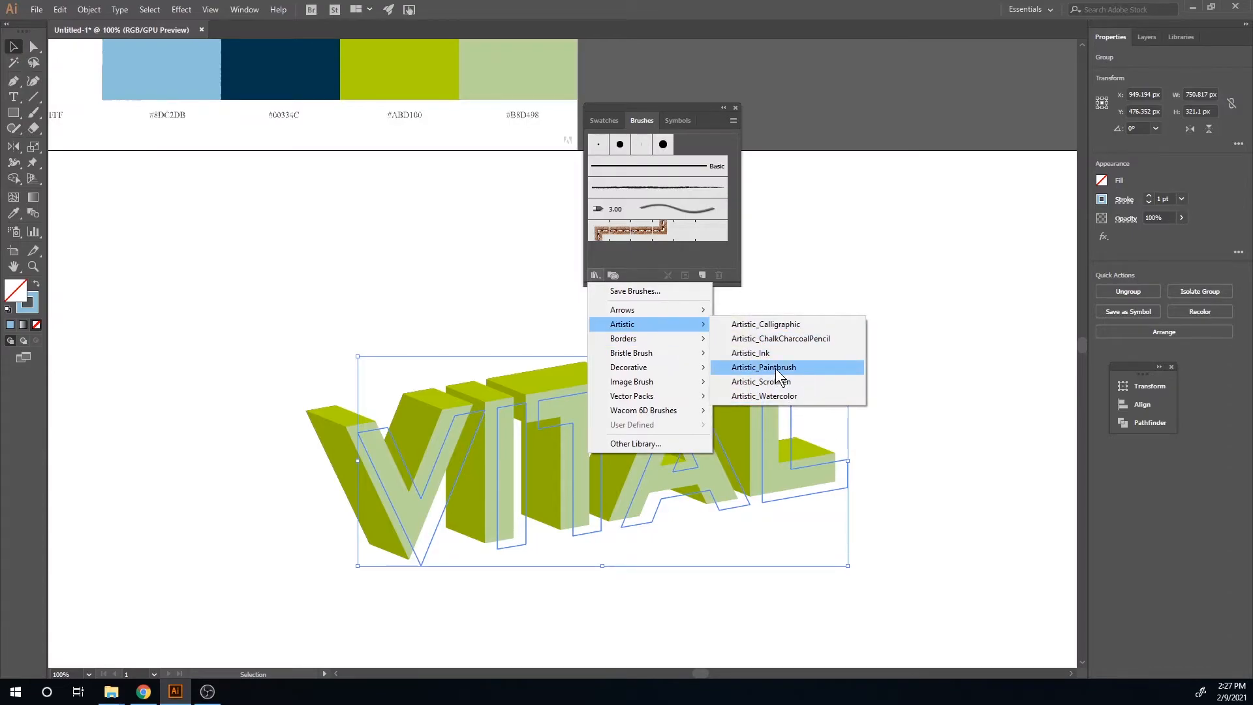
{"action": "left_click", "coordinate": [774, 368]}
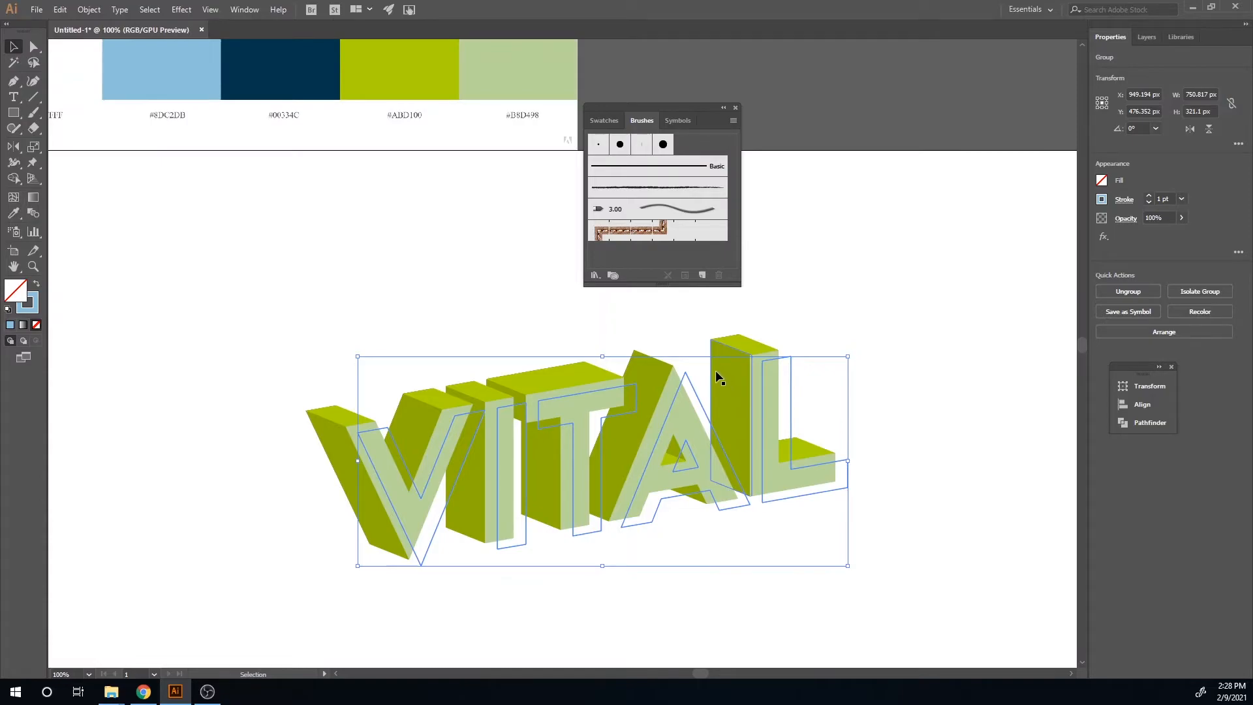
{"action": "left_click_drag", "start_coordinate": [960, 300], "coordinate": [960, 481]}
{"action": "left_click", "coordinate": [953, 324]}
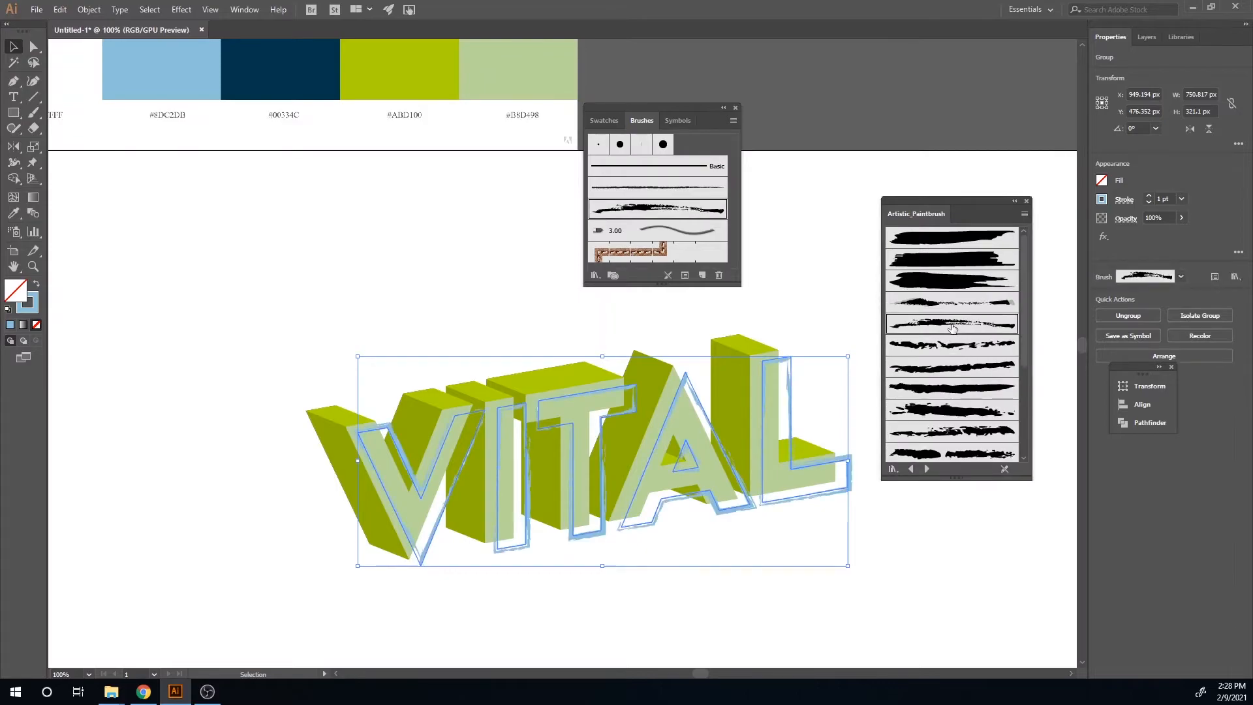
{"action": "left_click", "coordinate": [970, 566]}
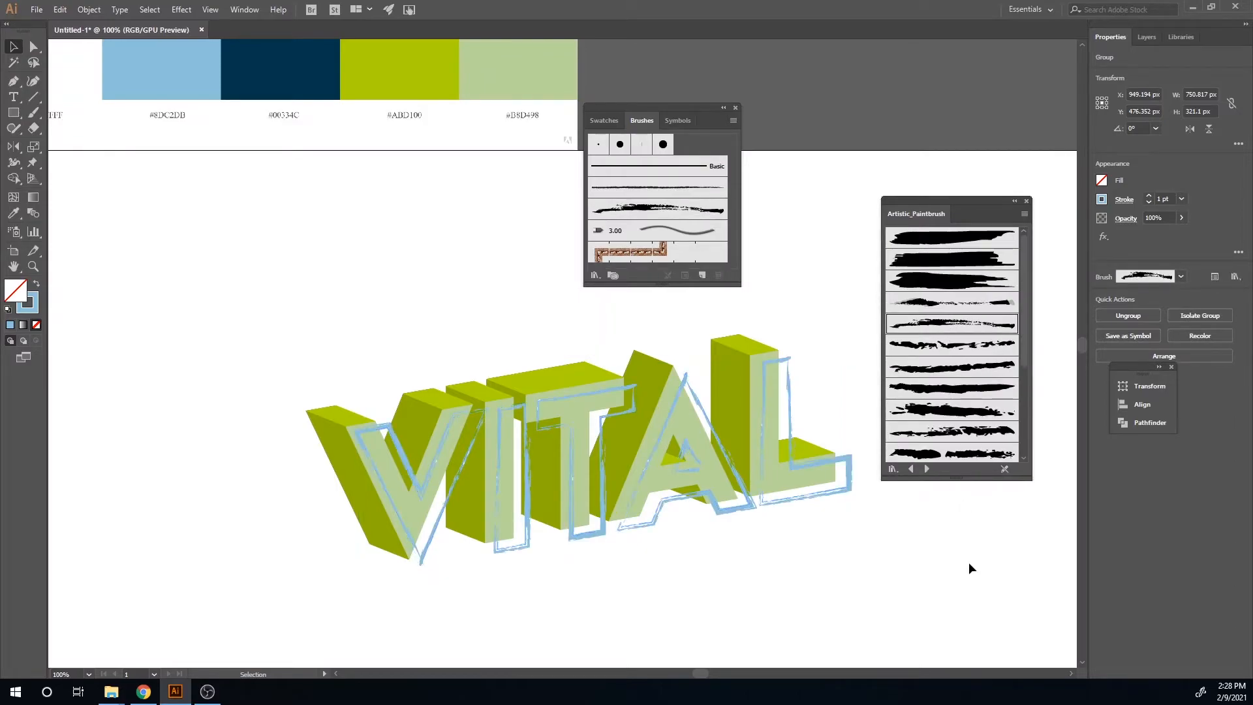
Step: Cut the brushed outline paths of the V, I and T at their corners with the Scissors tool
{"action": "left_click", "coordinate": [1016, 202]}
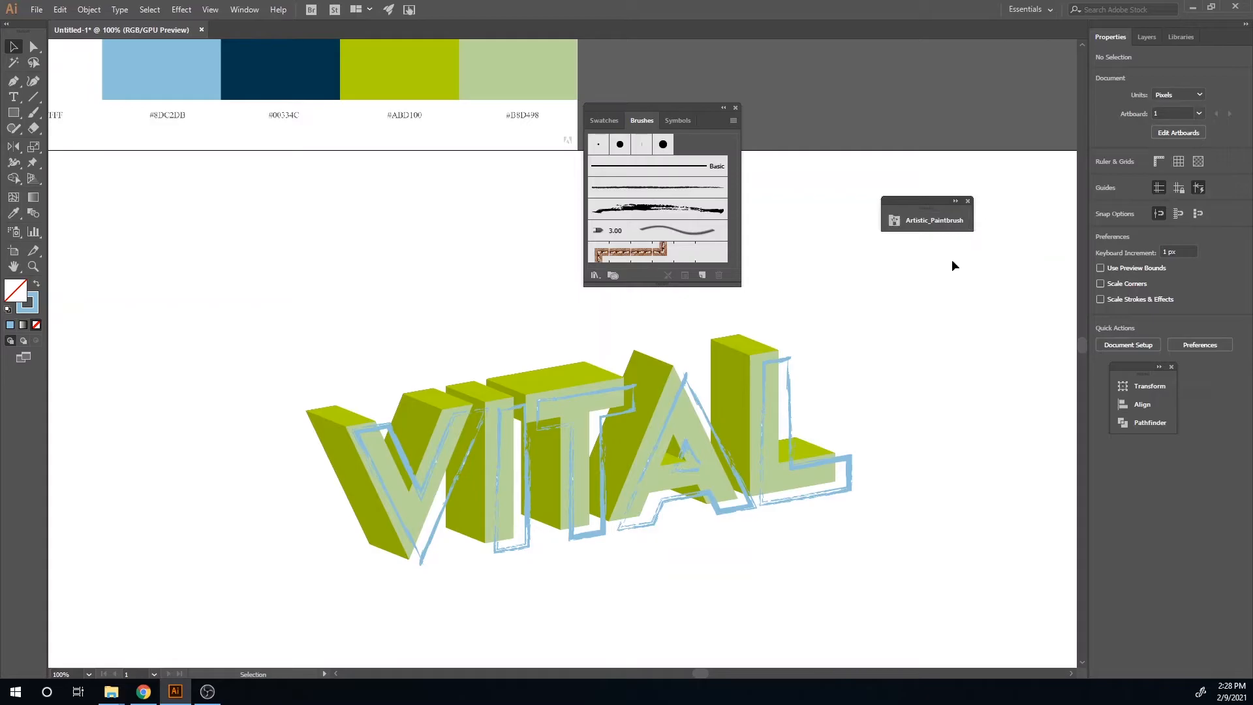
{"action": "left_click_drag", "start_coordinate": [588, 565], "coordinate": [416, 486]}
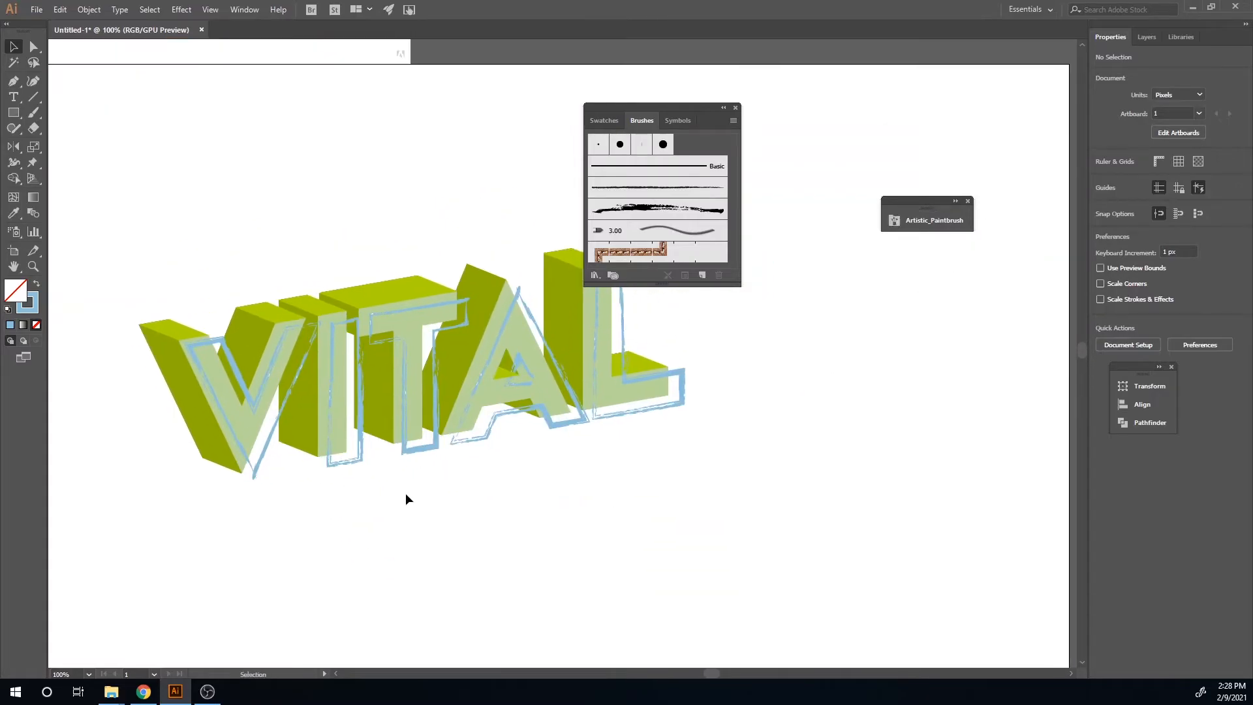
{"action": "scroll", "coordinate": [311, 506], "scroll_direction": "up", "scroll_amount": 3}
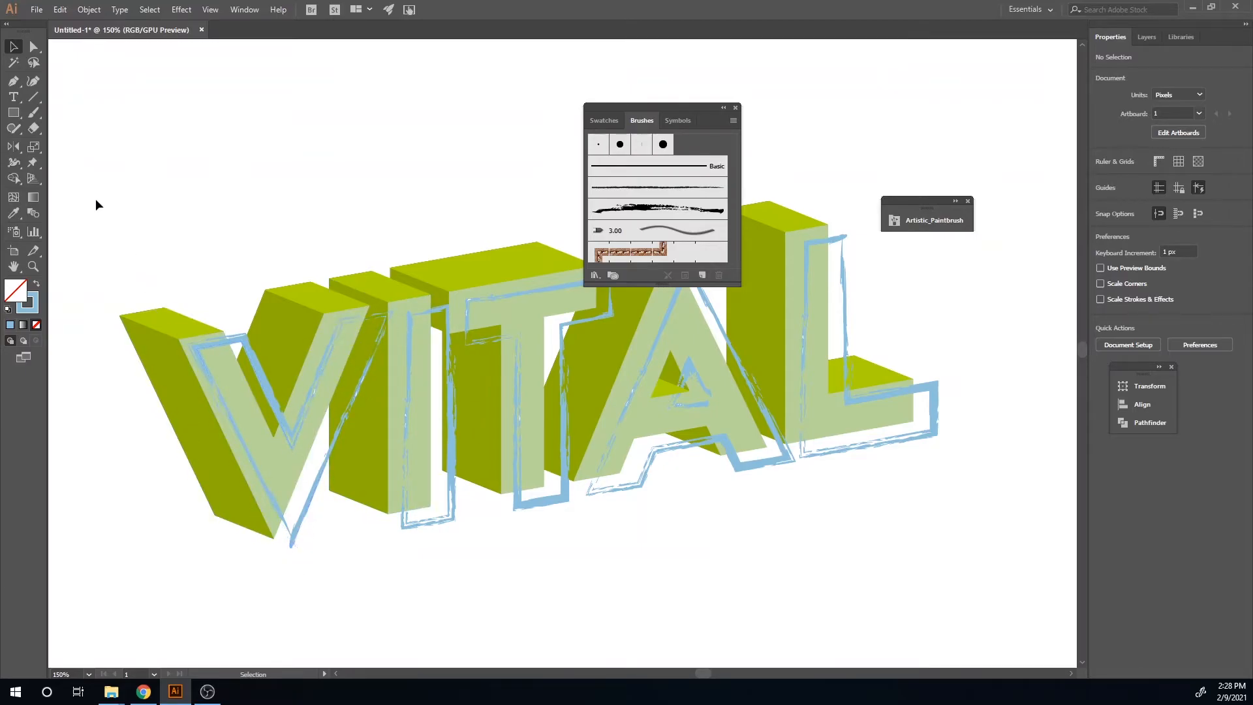
{"action": "left_click_drag", "start_coordinate": [34, 128], "coordinate": [71, 146]}
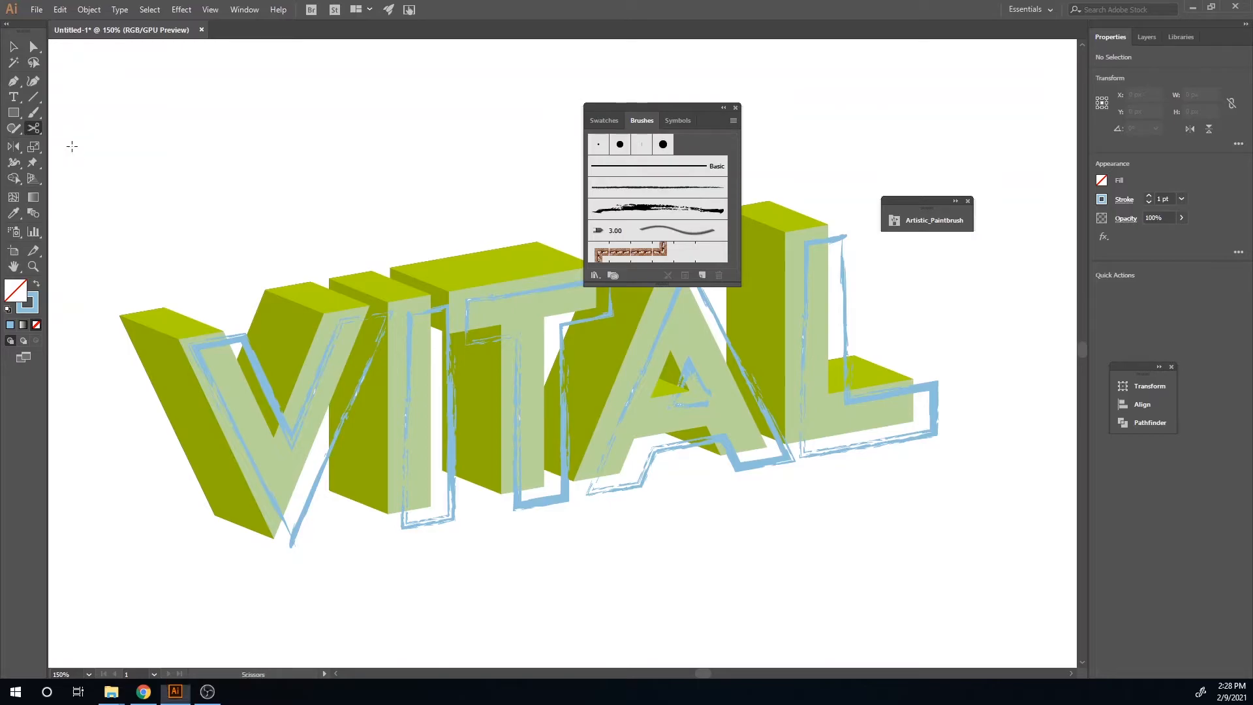
{"action": "left_click", "coordinate": [390, 316]}
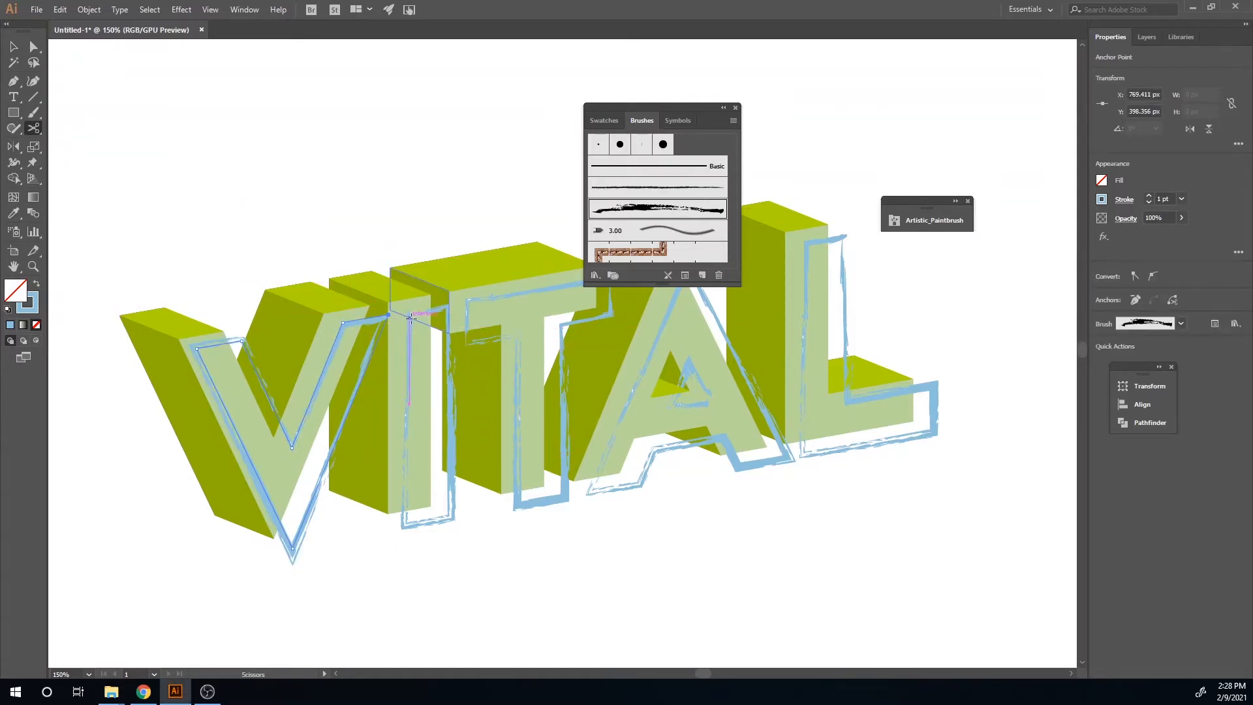
{"action": "left_click", "coordinate": [454, 517]}
{"action": "left_click", "coordinate": [749, 364]}
{"action": "left_click", "coordinate": [449, 517]}
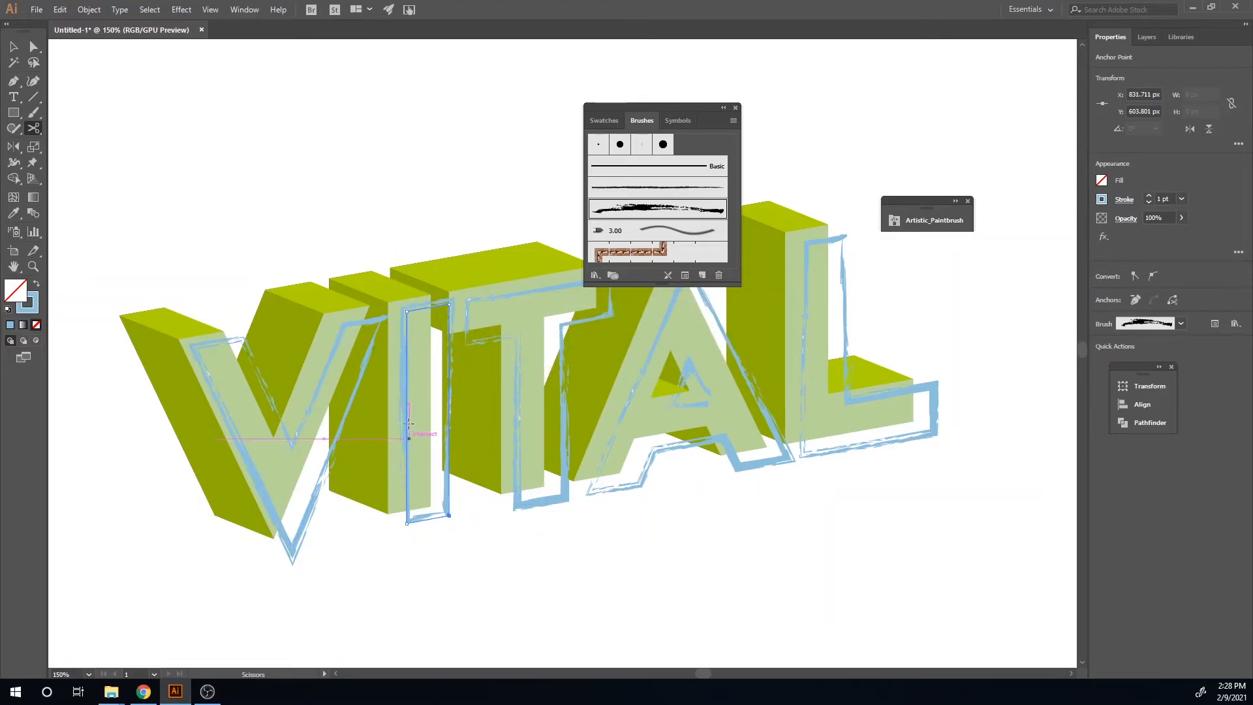
{"action": "left_click", "coordinate": [405, 312]}
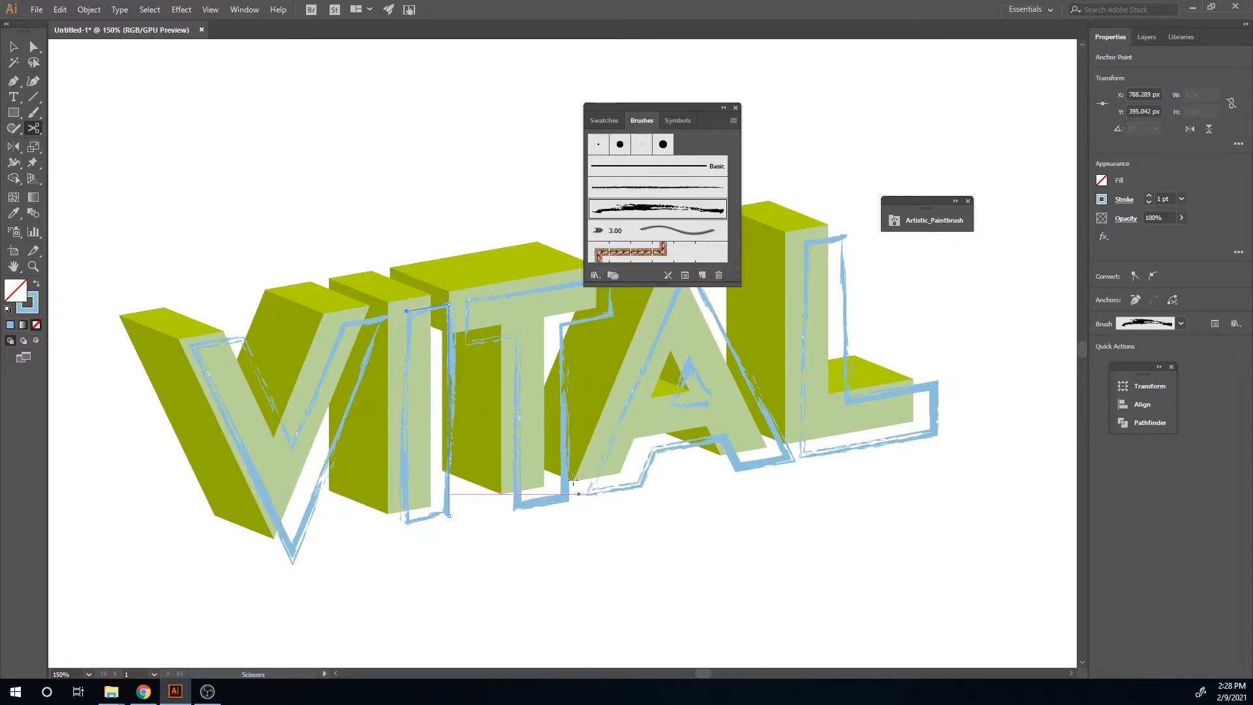
{"action": "left_click", "coordinate": [468, 300]}
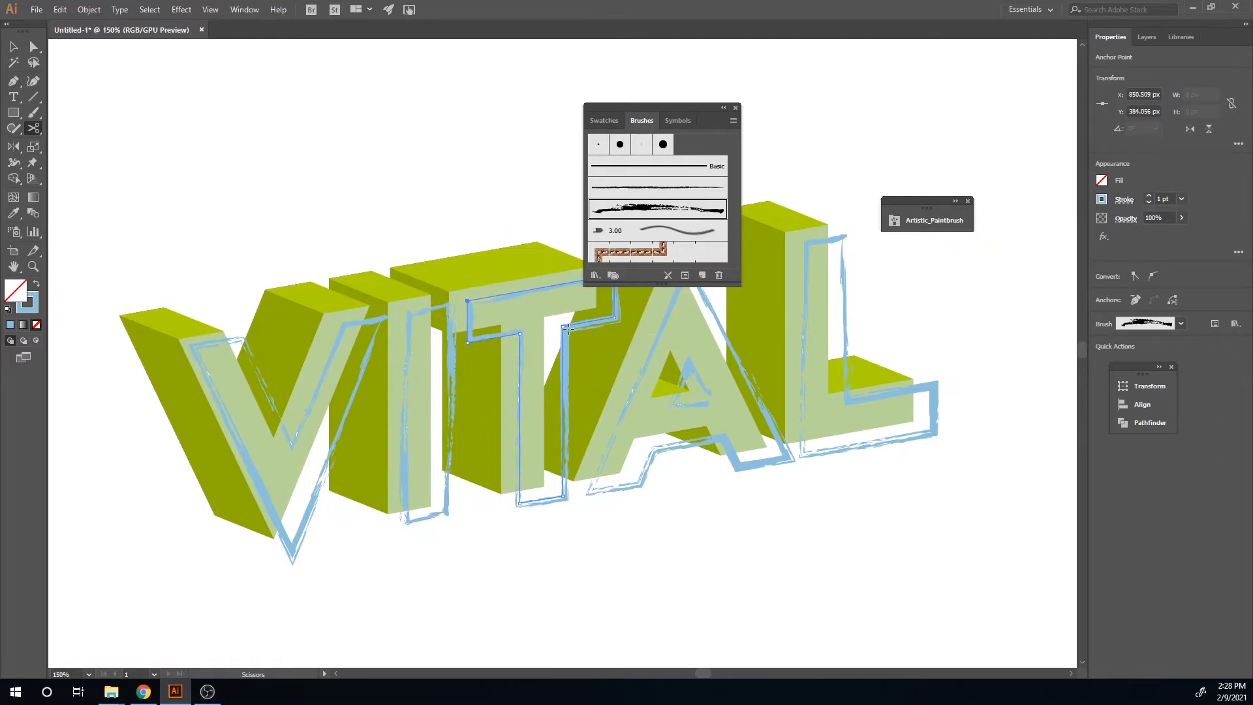
{"action": "left_click", "coordinate": [613, 317]}
{"action": "left_click", "coordinate": [562, 325]}
{"action": "left_click", "coordinate": [519, 335]}
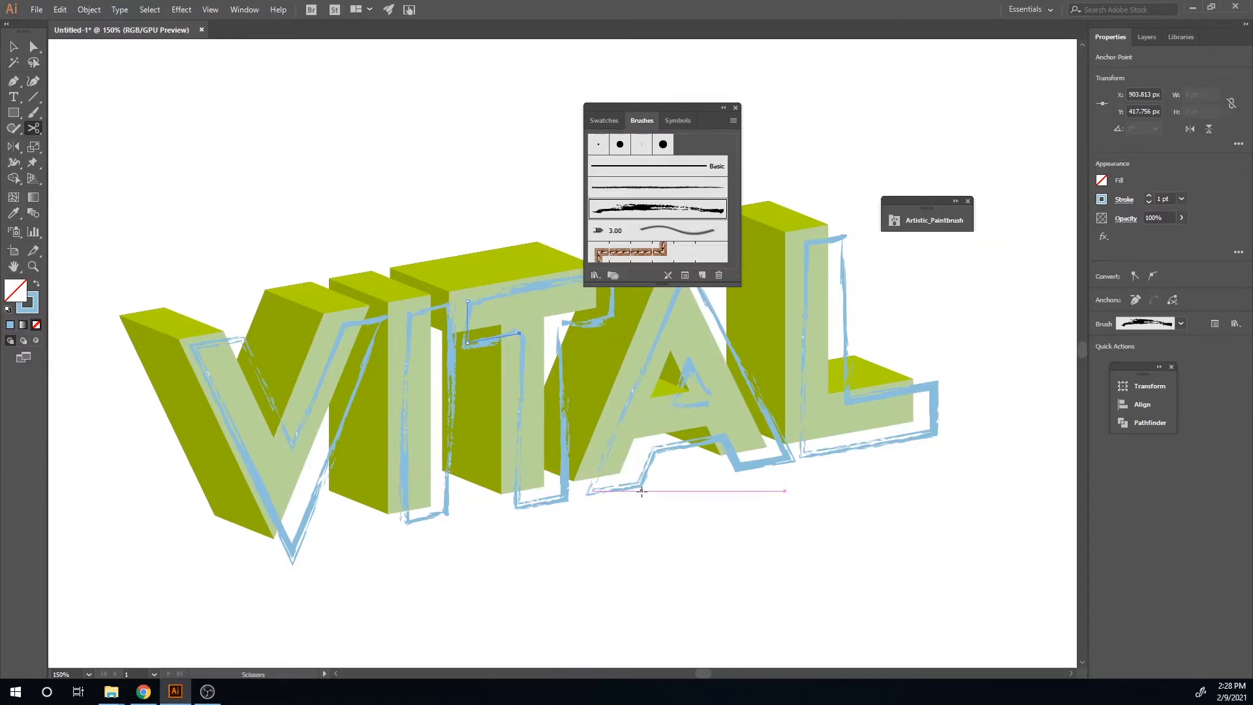
Step: Cut the brushed outline paths of the A and L at their corners with the Scissors tool
{"action": "left_click", "coordinate": [671, 407]}
{"action": "left_click", "coordinate": [750, 363]}
{"action": "left_click", "coordinate": [708, 400]}
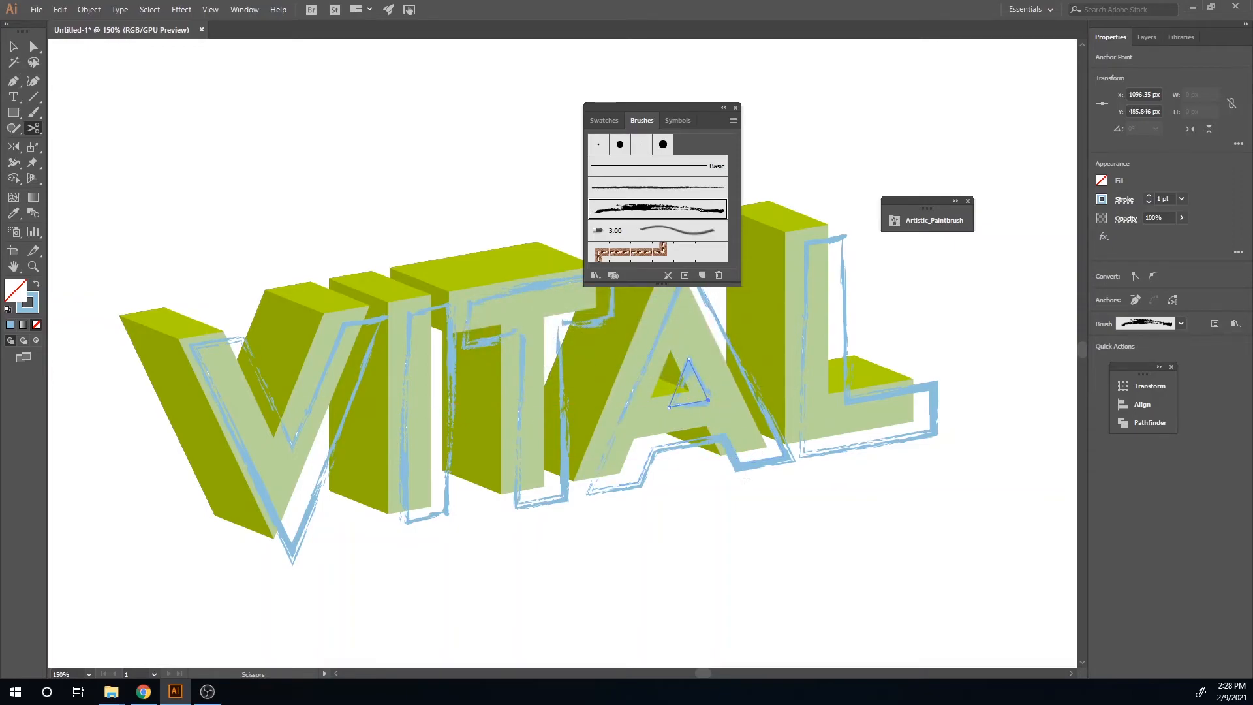
{"action": "left_click", "coordinate": [739, 464]}
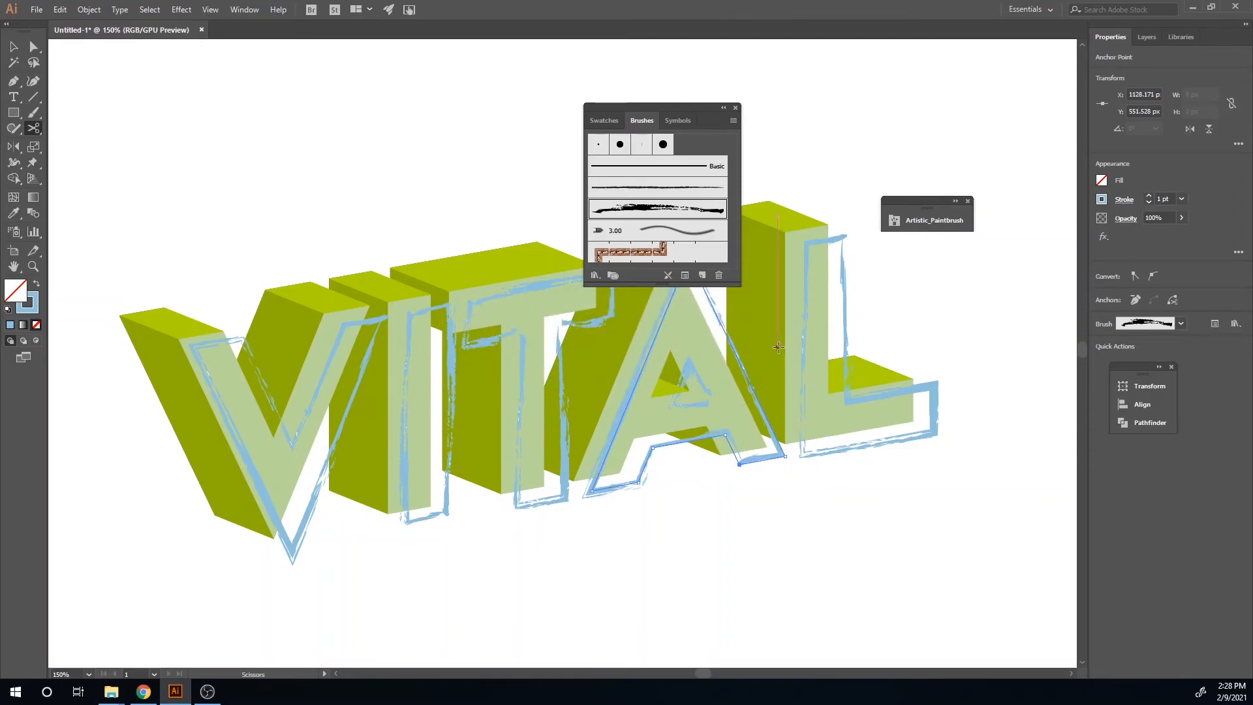
{"action": "left_click_drag", "start_coordinate": [718, 108], "coordinate": [1204, 114]}
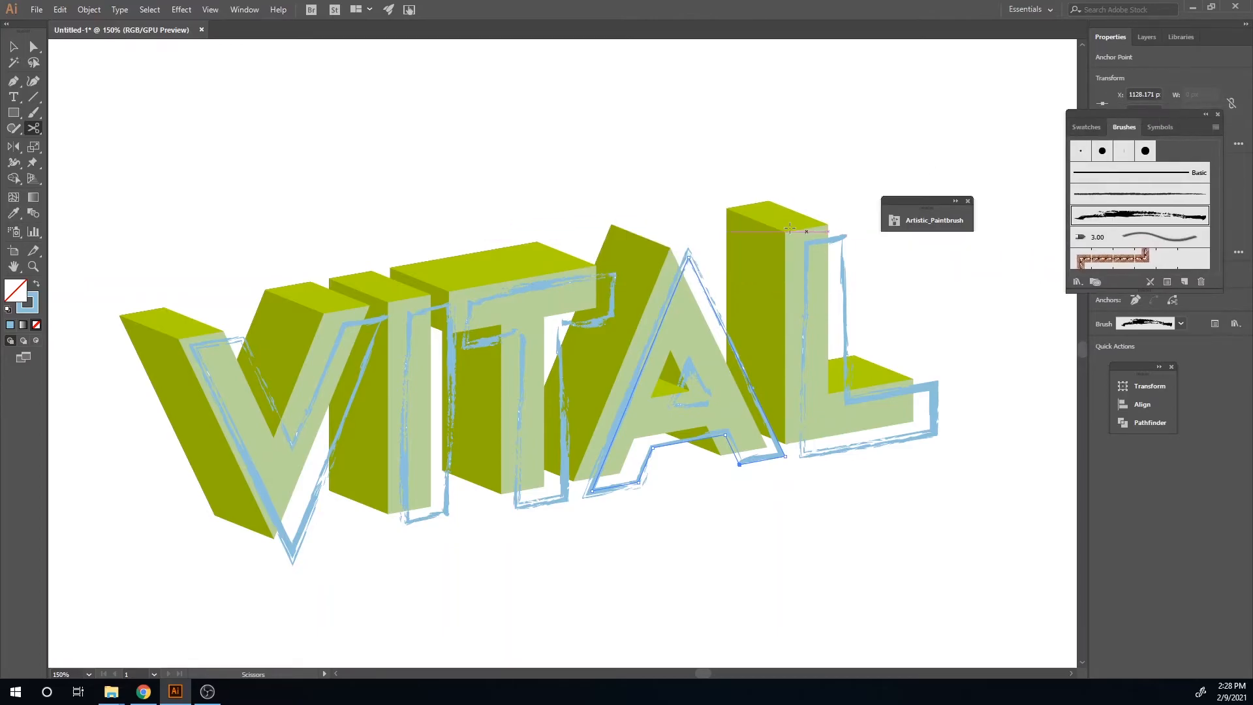
{"action": "left_click", "coordinate": [688, 257]}
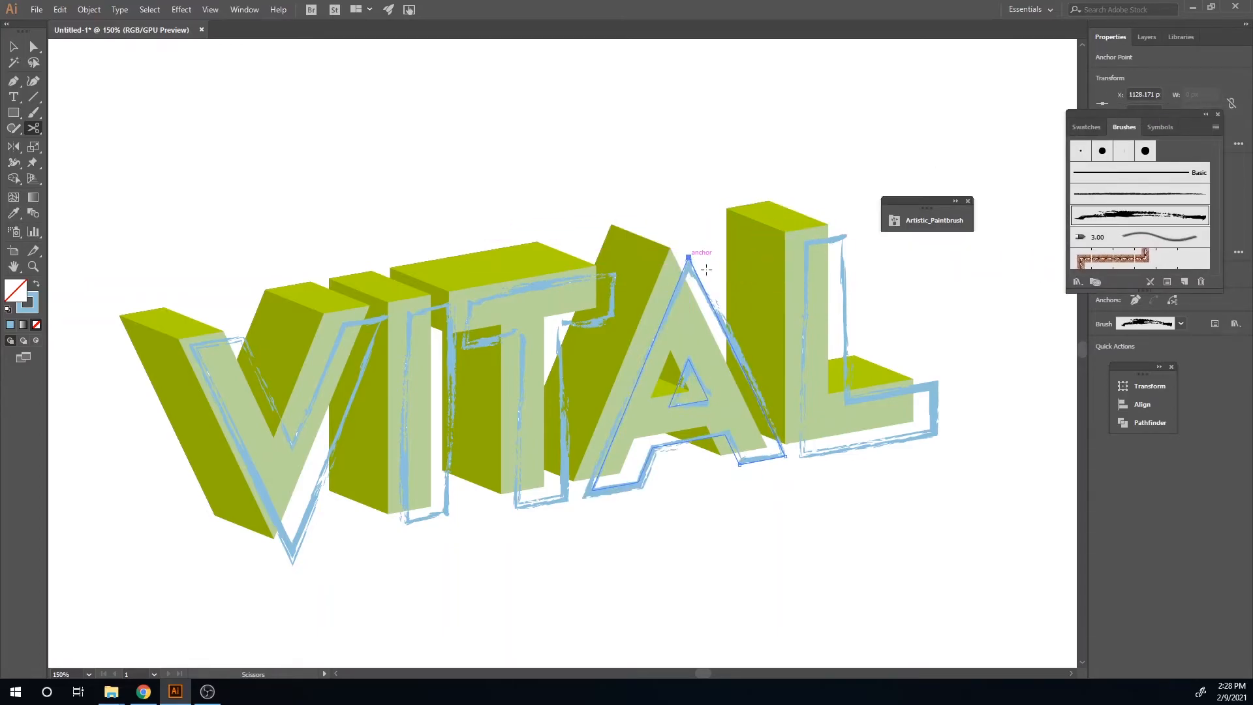
{"action": "left_click", "coordinate": [805, 241]}
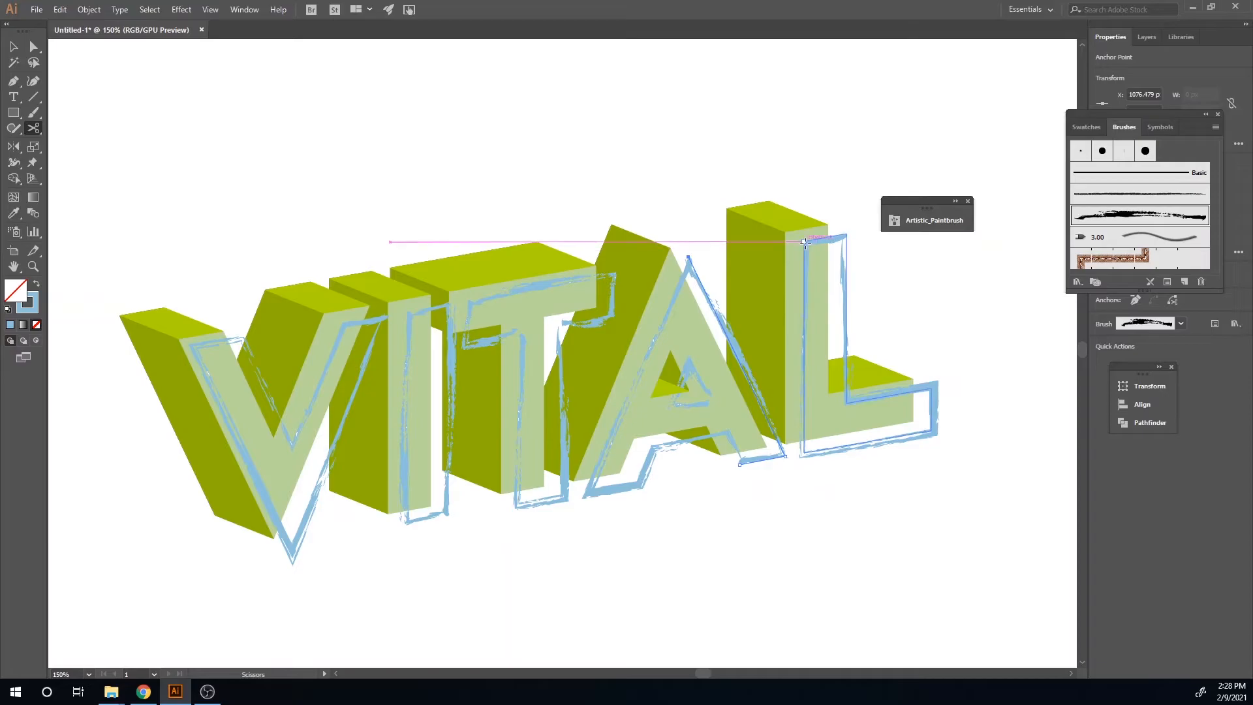
{"action": "left_click", "coordinate": [846, 234]}
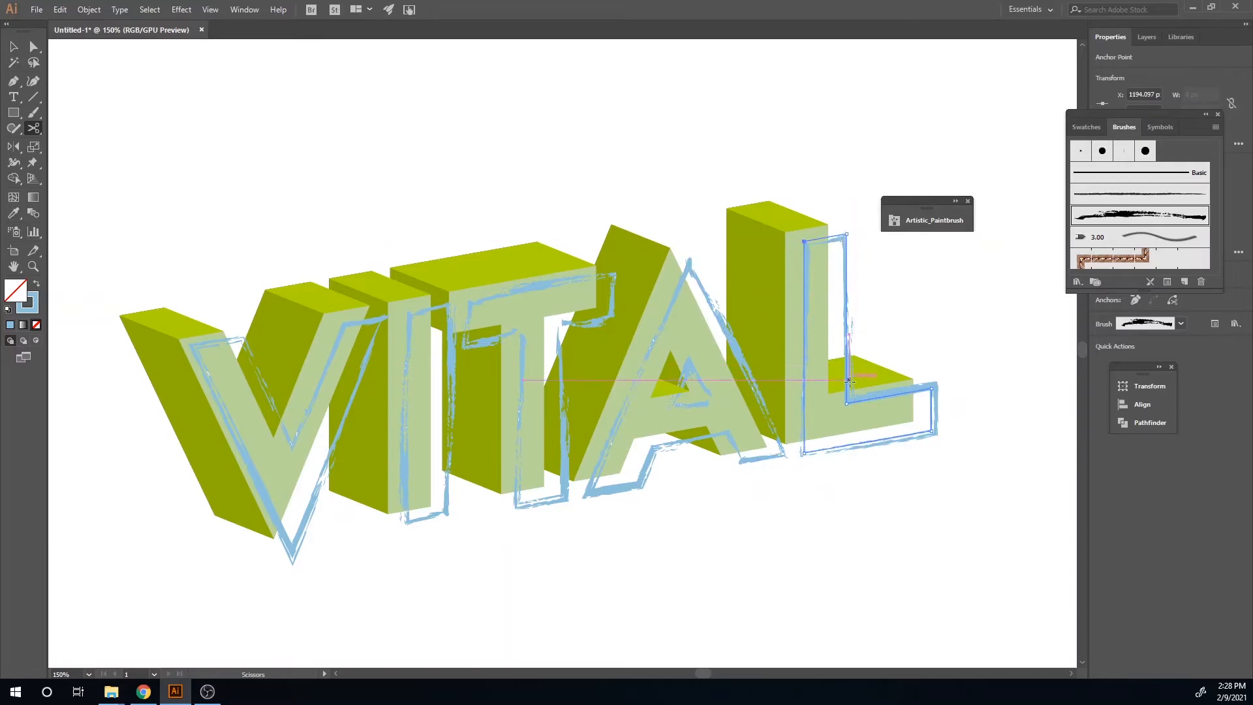
{"action": "left_click", "coordinate": [846, 403]}
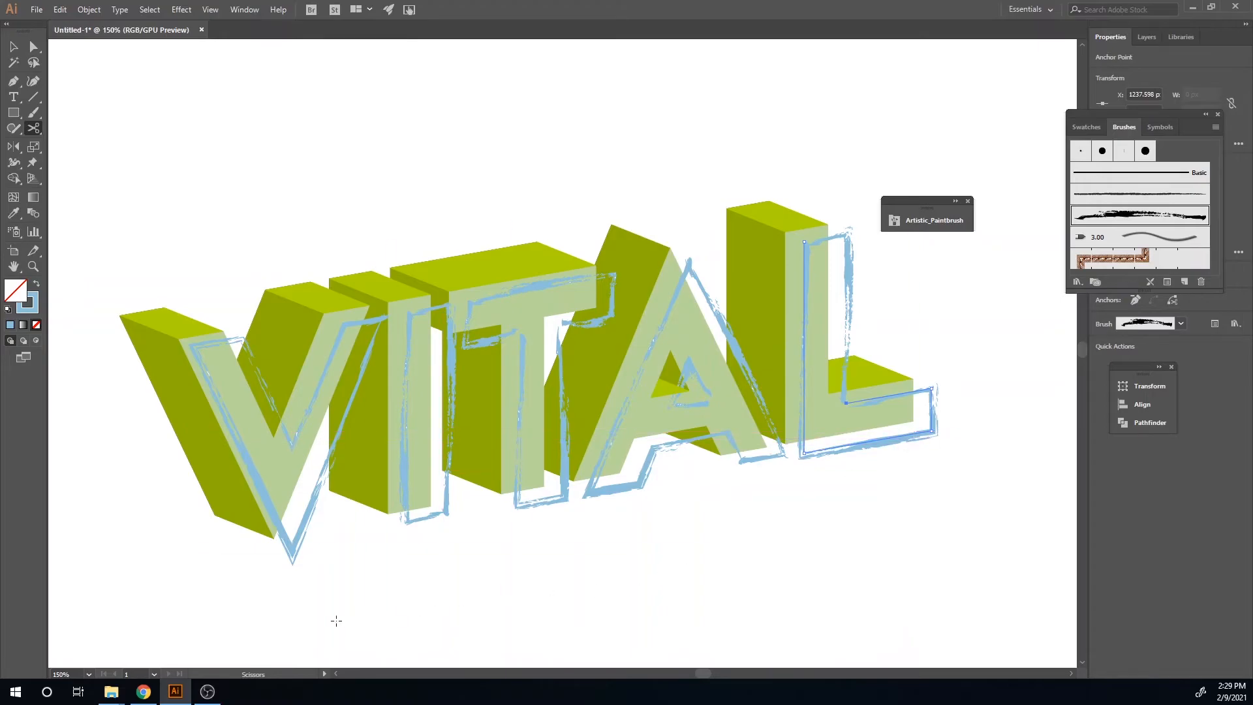
Step: Select the whole VITAL logo, then move and enlarge it on the artboard
{"action": "key", "text": "v"}
{"action": "left_click", "coordinate": [419, 597]}
{"action": "scroll", "coordinate": [426, 592], "scroll_direction": "down", "scroll_amount": 2}
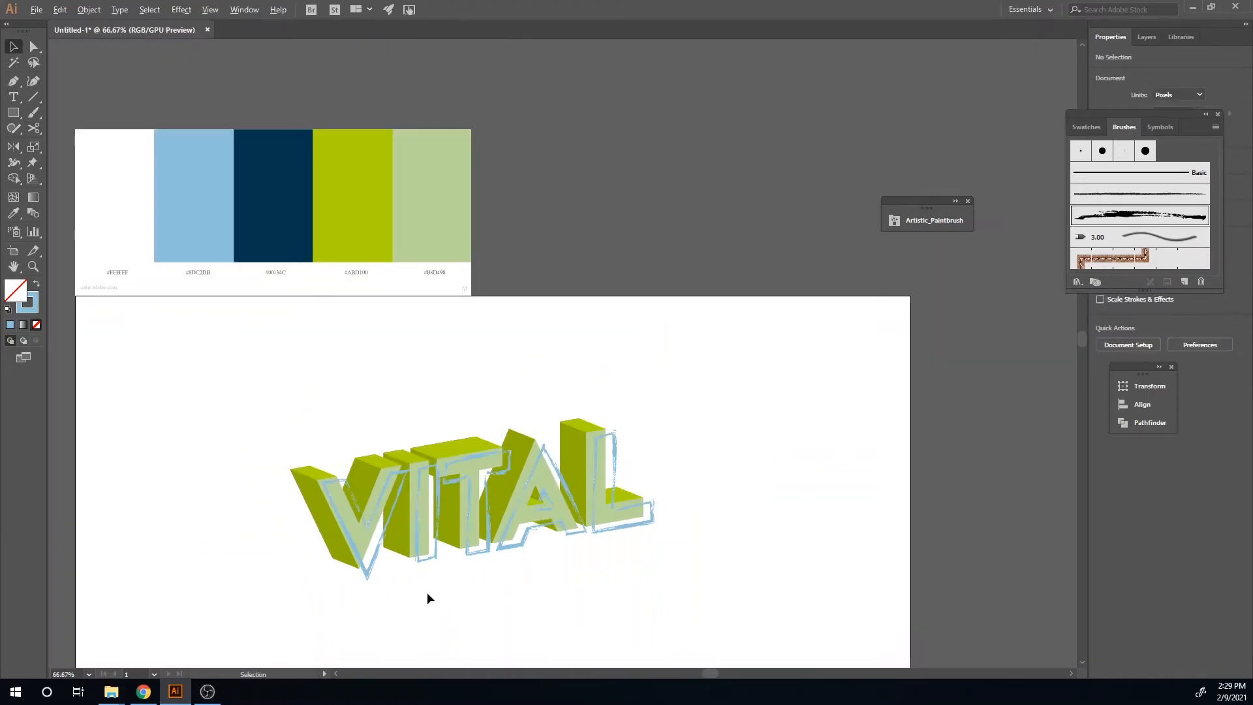
{"action": "scroll", "coordinate": [426, 593], "scroll_direction": "down", "scroll_amount": 5}
{"action": "left_click_drag", "start_coordinate": [651, 361], "coordinate": [296, 168]}
{"action": "key", "text": "a"}
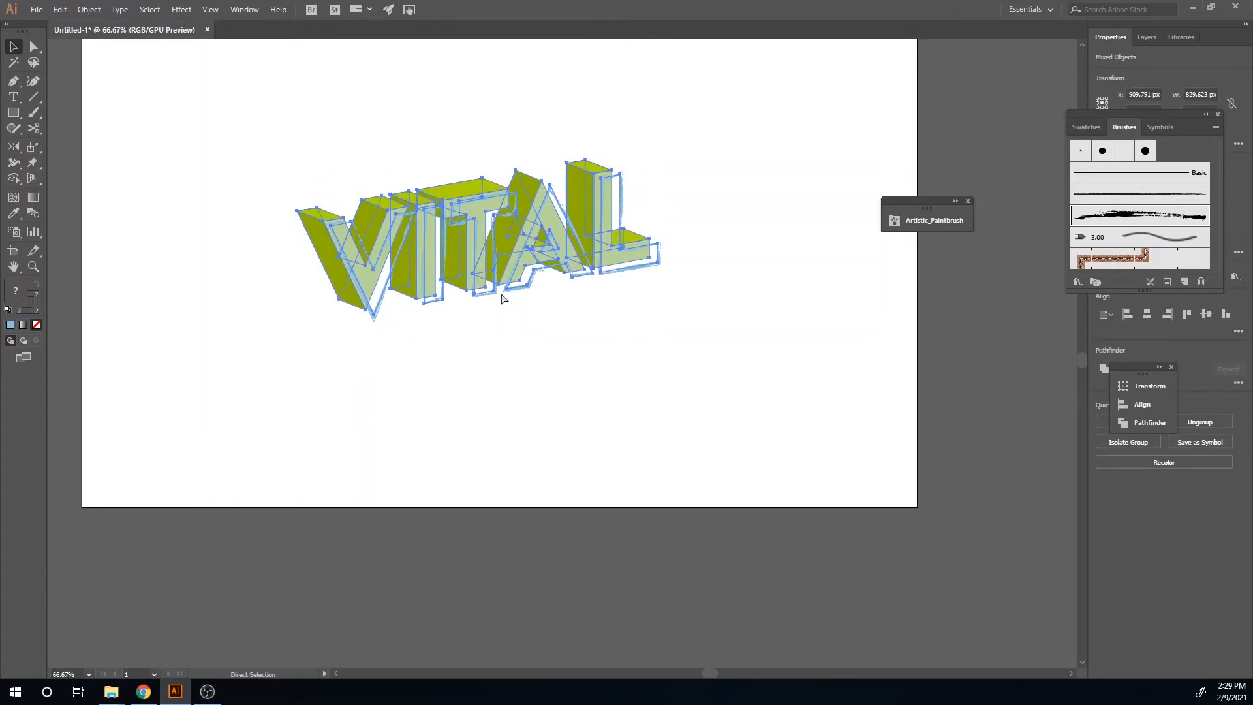
{"action": "left_click", "coordinate": [503, 298]}
{"action": "key", "text": "v"}
{"action": "left_click_drag", "start_coordinate": [493, 261], "coordinate": [522, 293]}
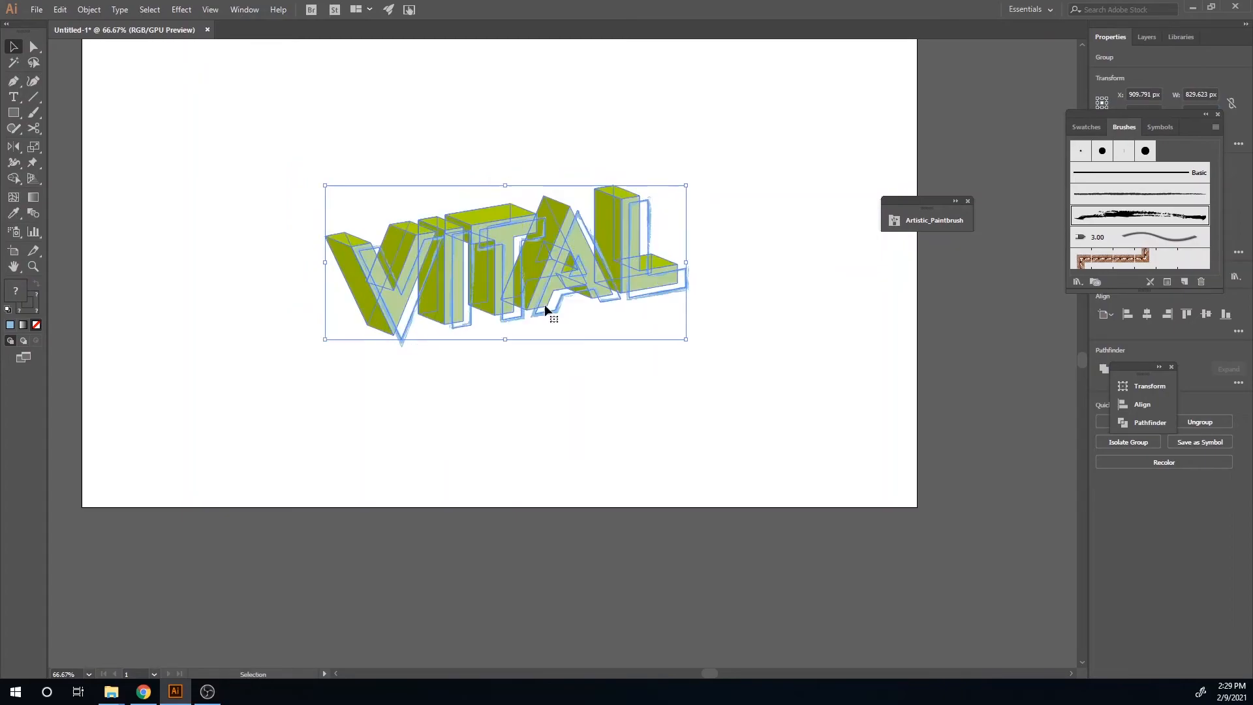
{"action": "left_click_drag", "start_coordinate": [684, 342], "coordinate": [766, 403]}
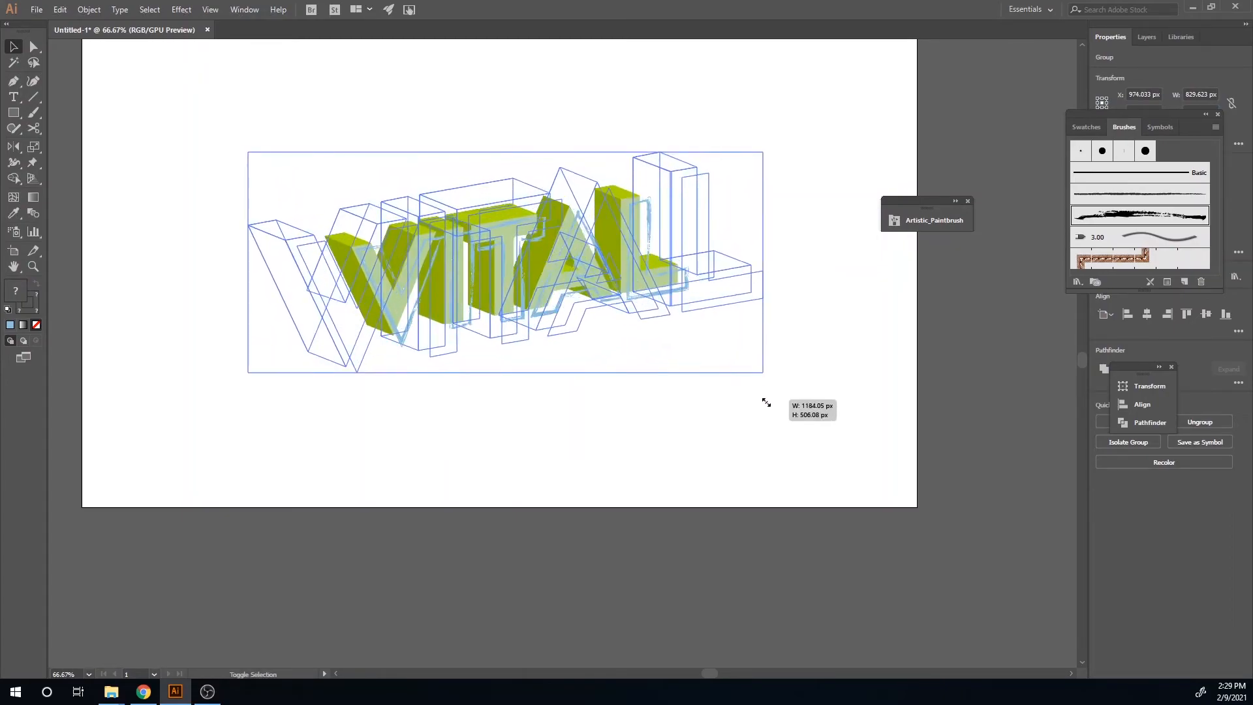
{"action": "left_click", "coordinate": [523, 460]}
Step: Draw a rectangle covering the whole artboard
{"action": "scroll", "coordinate": [503, 497], "scroll_direction": "down", "scroll_amount": 2}
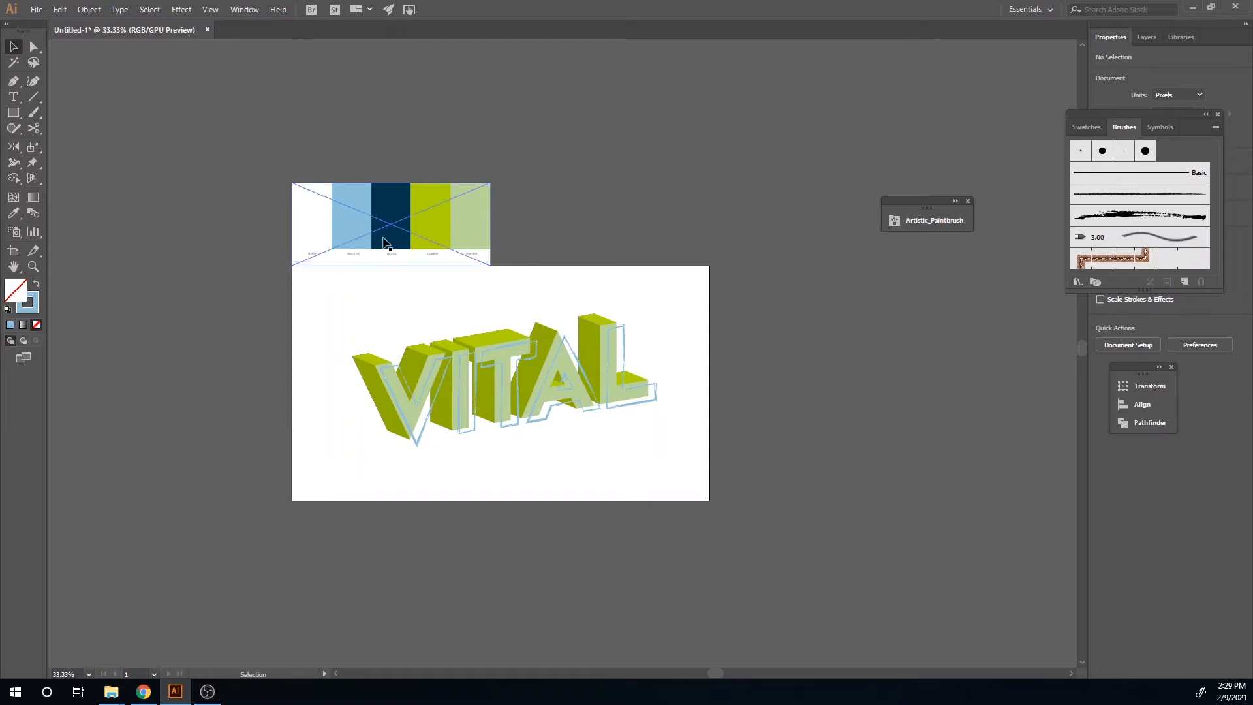
{"action": "left_click", "coordinate": [13, 112]}
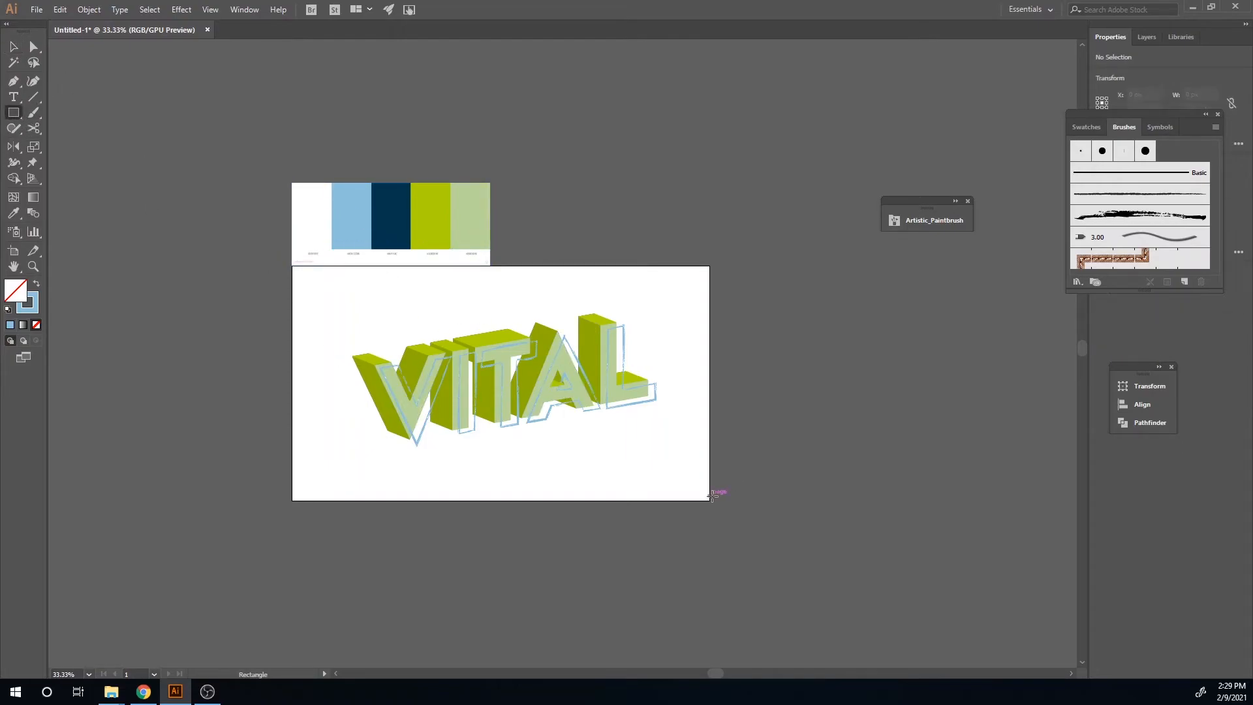
{"action": "left_click_drag", "start_coordinate": [718, 506], "coordinate": [289, 265]}
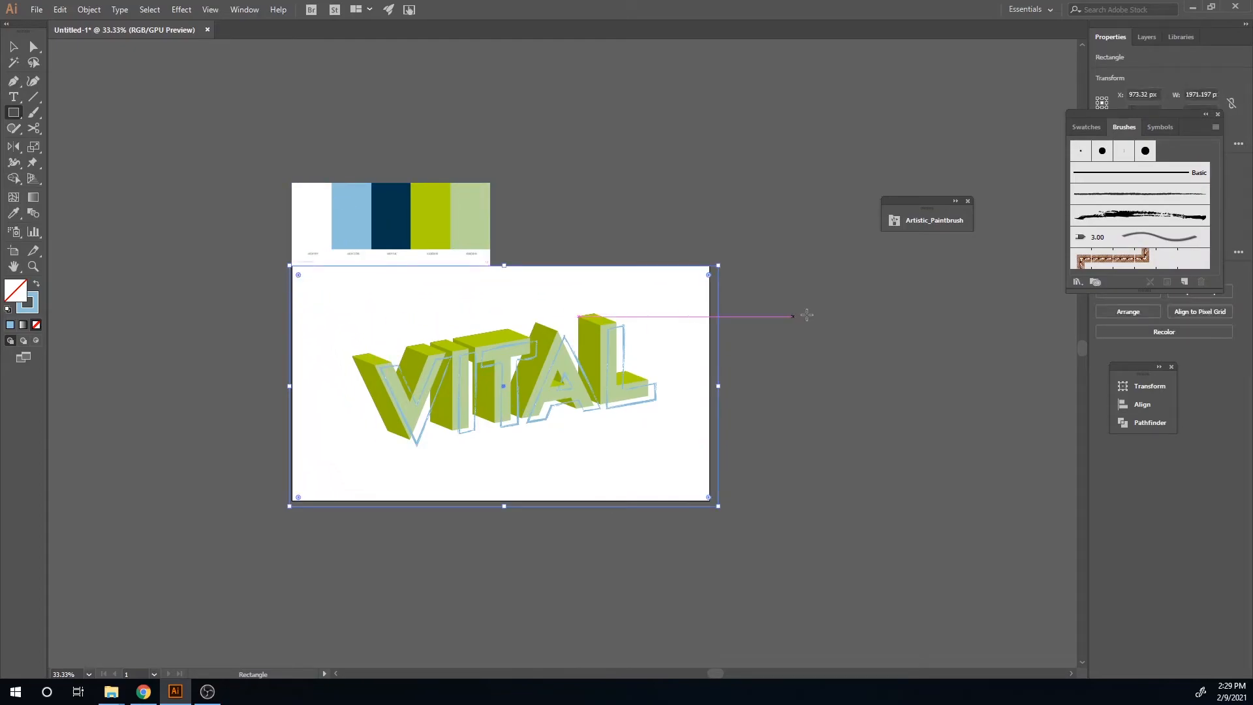
Step: Fill the rectangle with the dark navy palette colour and send it behind the logo
{"action": "key", "text": "i"}
{"action": "left_click", "coordinate": [388, 208]}
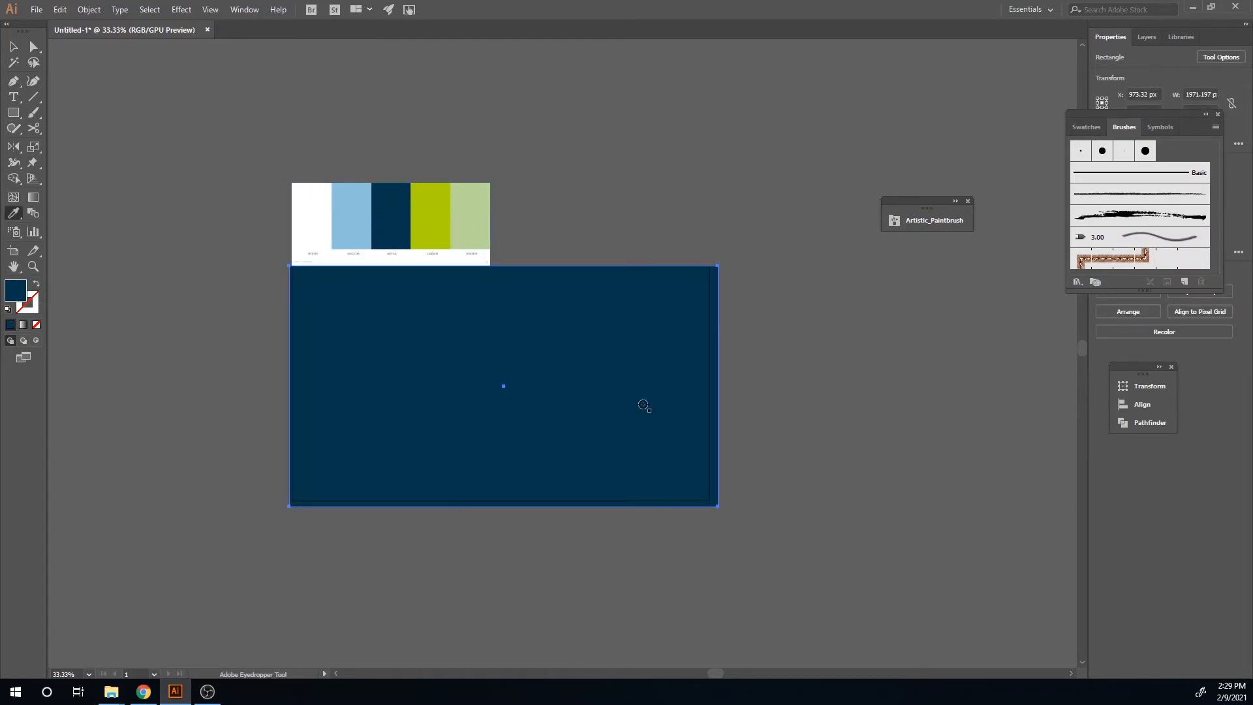
{"action": "key", "text": "ctrl+shift+bracketleft"}
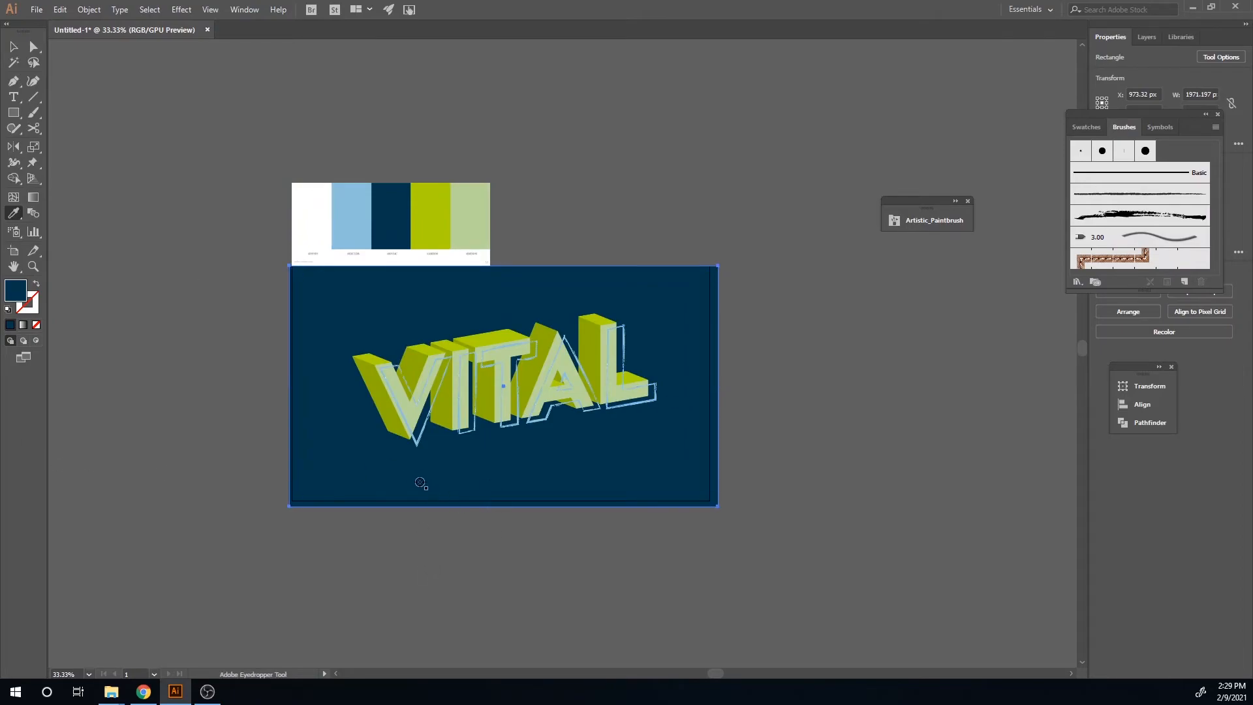
Step: Recolour the background rectangle to a pale green with hue 90 and saturation 14.9%
{"action": "left_click", "coordinate": [318, 210]}
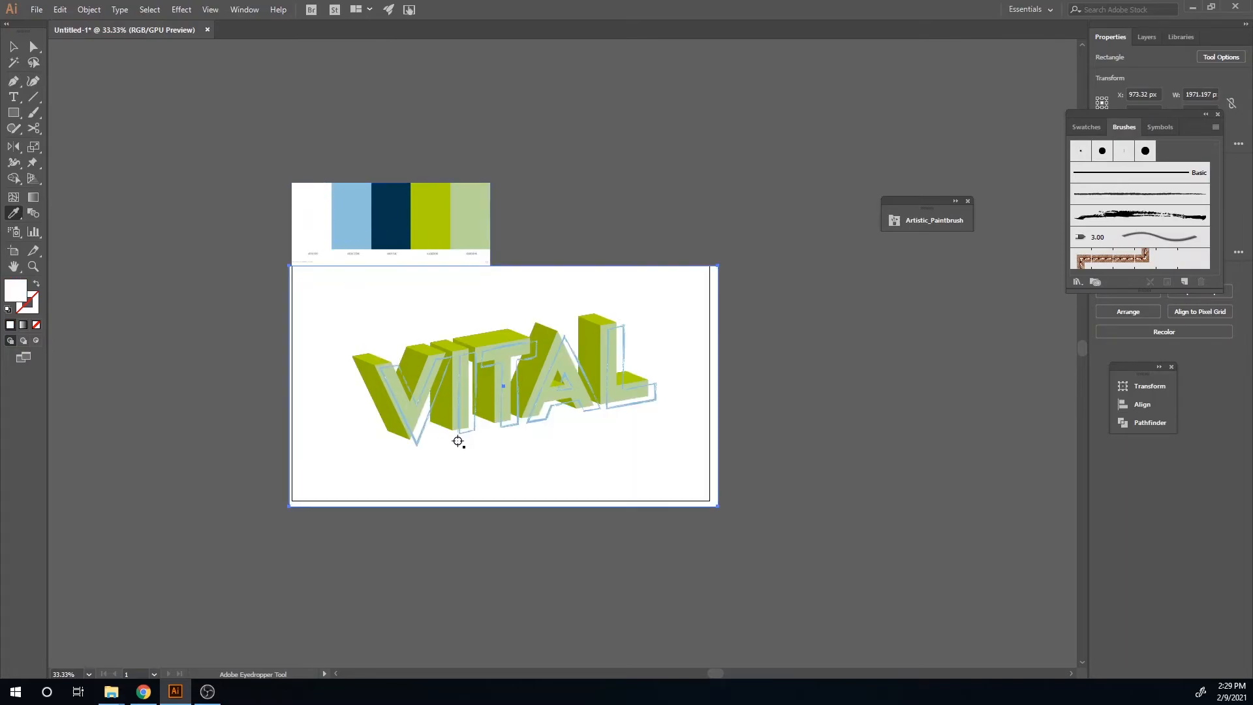
{"action": "left_click_drag", "start_coordinate": [1169, 126], "coordinate": [836, 72]}
{"action": "left_click", "coordinate": [1100, 181]}
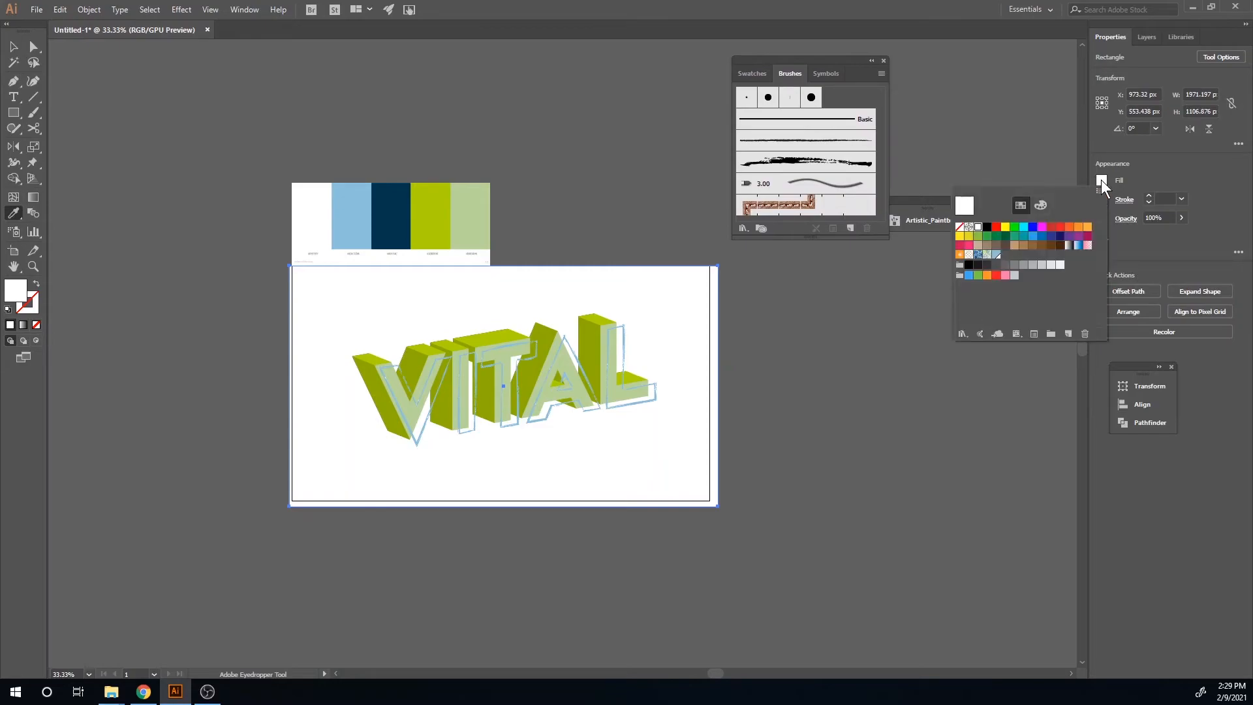
{"action": "left_click", "coordinate": [1041, 206]}
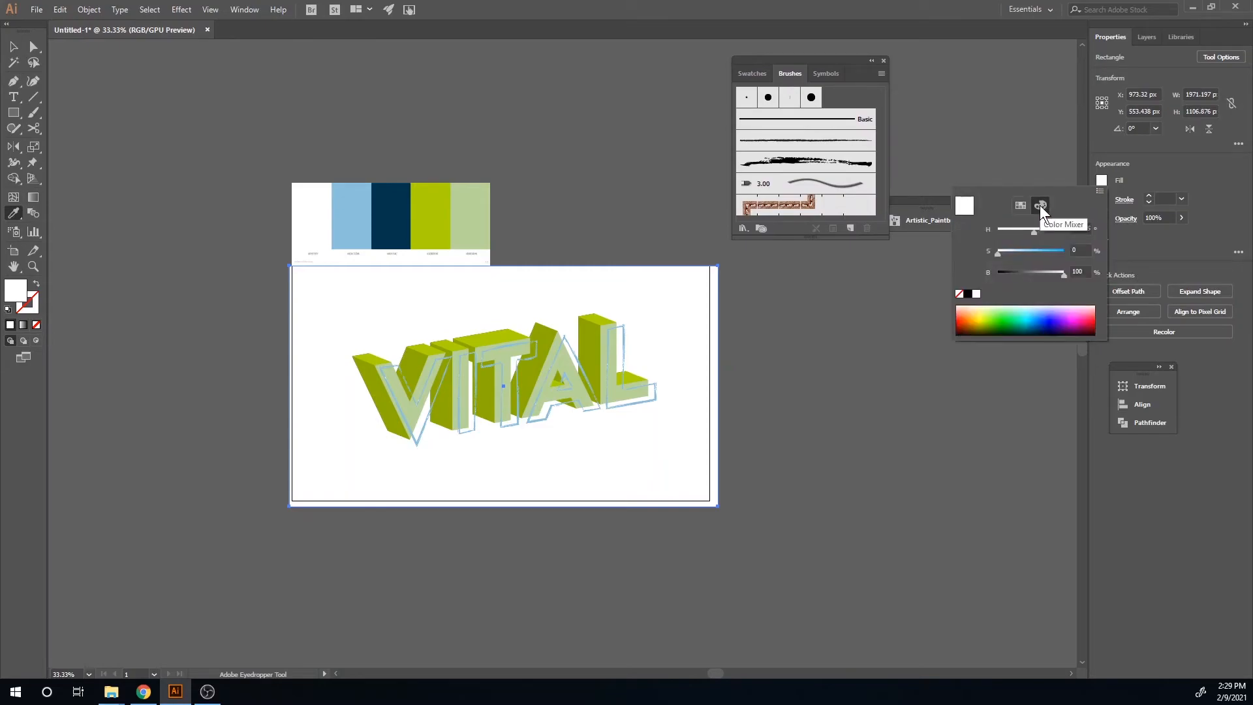
{"action": "left_click_drag", "start_coordinate": [1000, 254], "coordinate": [1007, 253]}
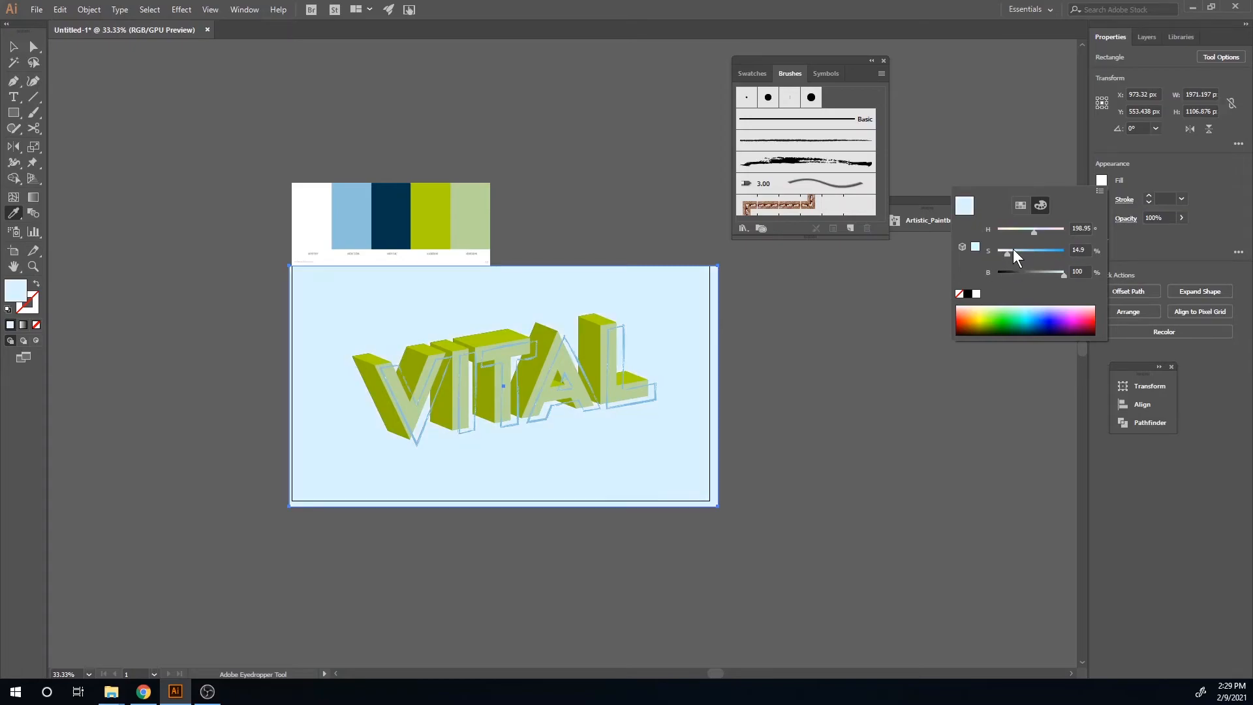
{"action": "left_click_drag", "start_coordinate": [1036, 232], "coordinate": [1016, 232]}
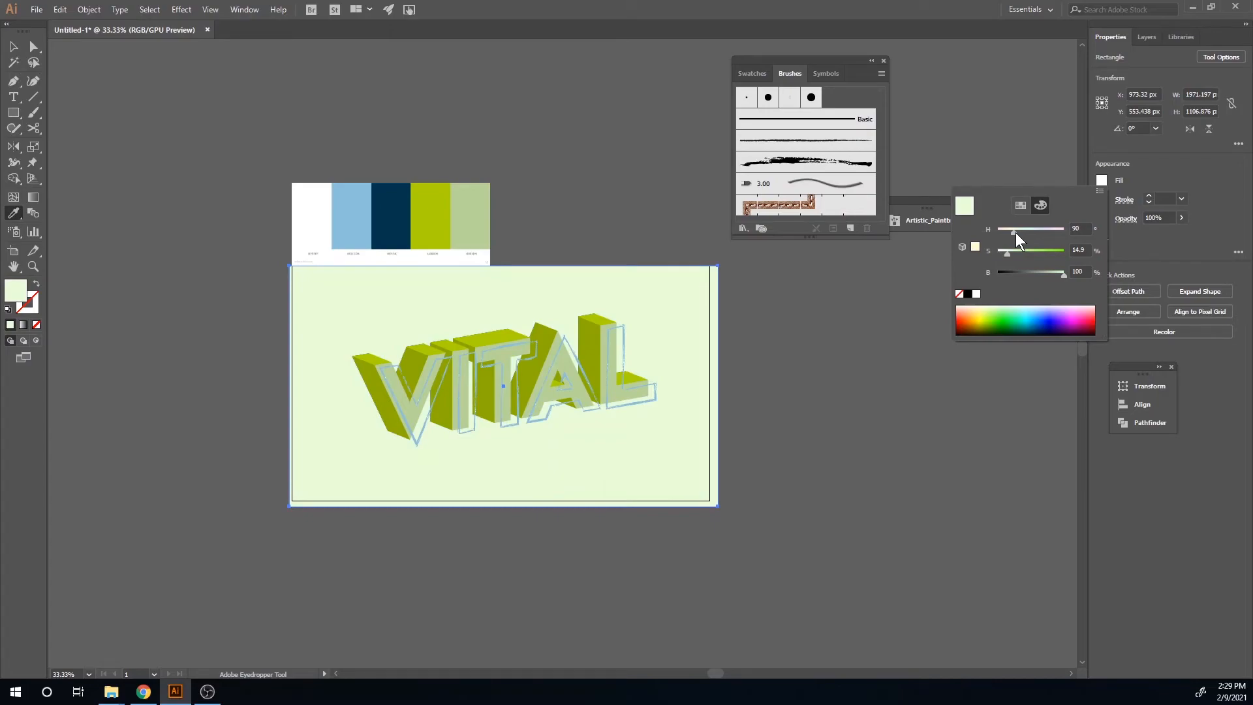
Step: Make an opacity mask on the background rectangle and open the mask for editing
{"action": "key", "text": "v"}
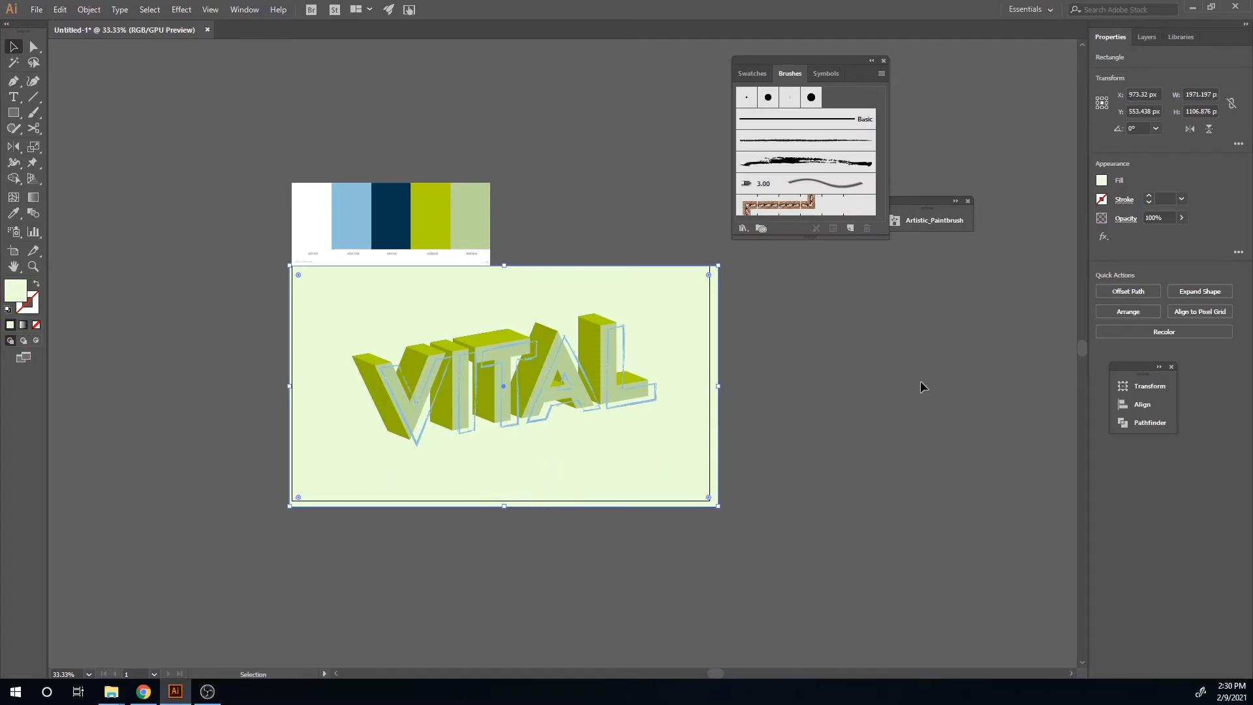
{"action": "left_click", "coordinate": [236, 11]}
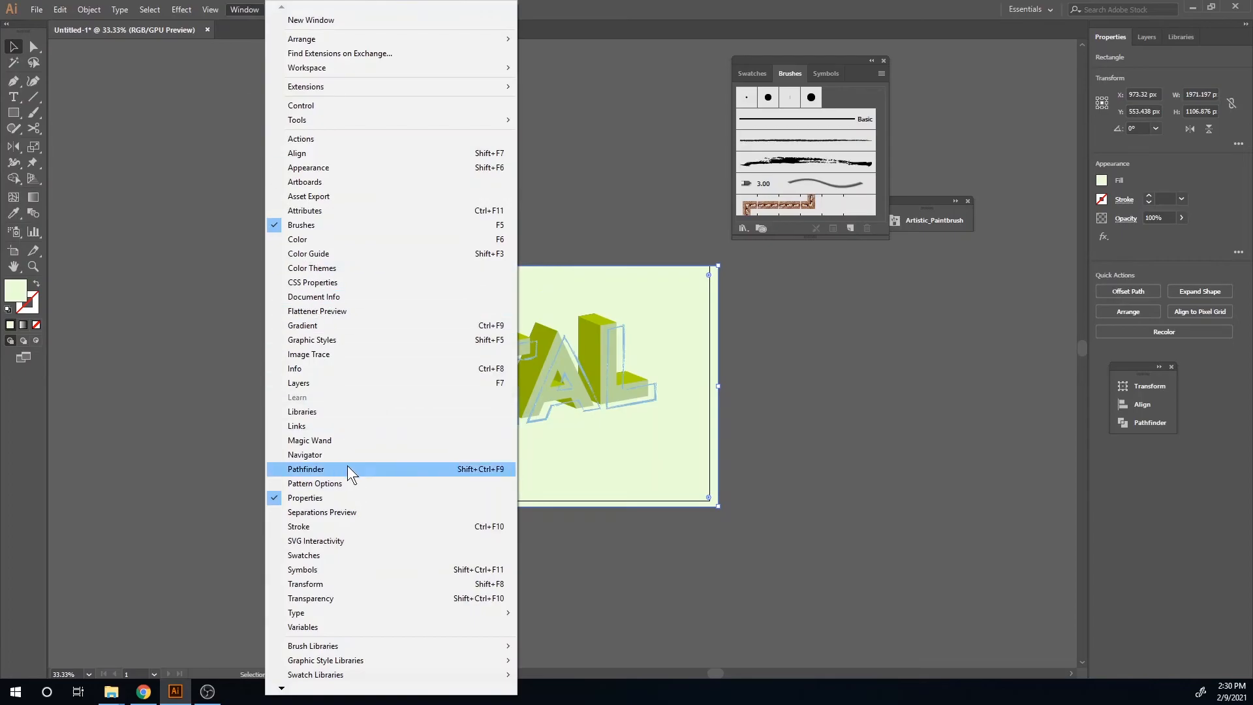
{"action": "left_click", "coordinate": [371, 599]}
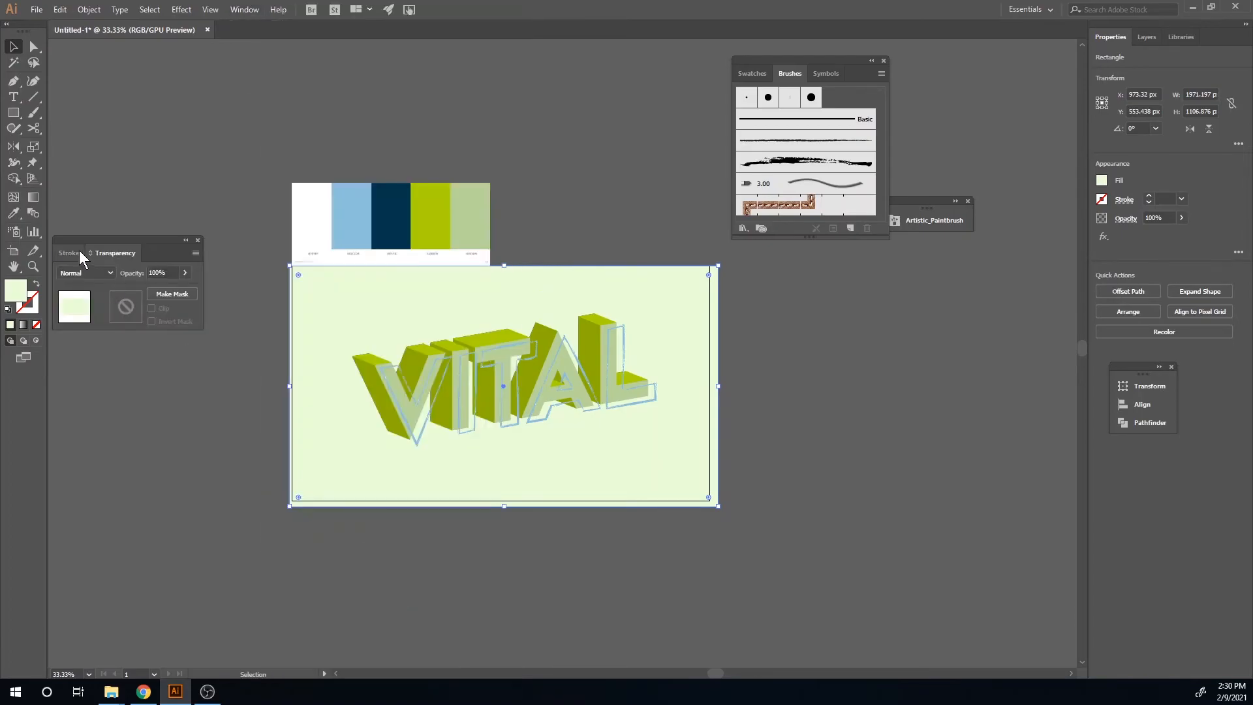
{"action": "left_click", "coordinate": [149, 294]}
{"action": "left_click", "coordinate": [132, 312]}
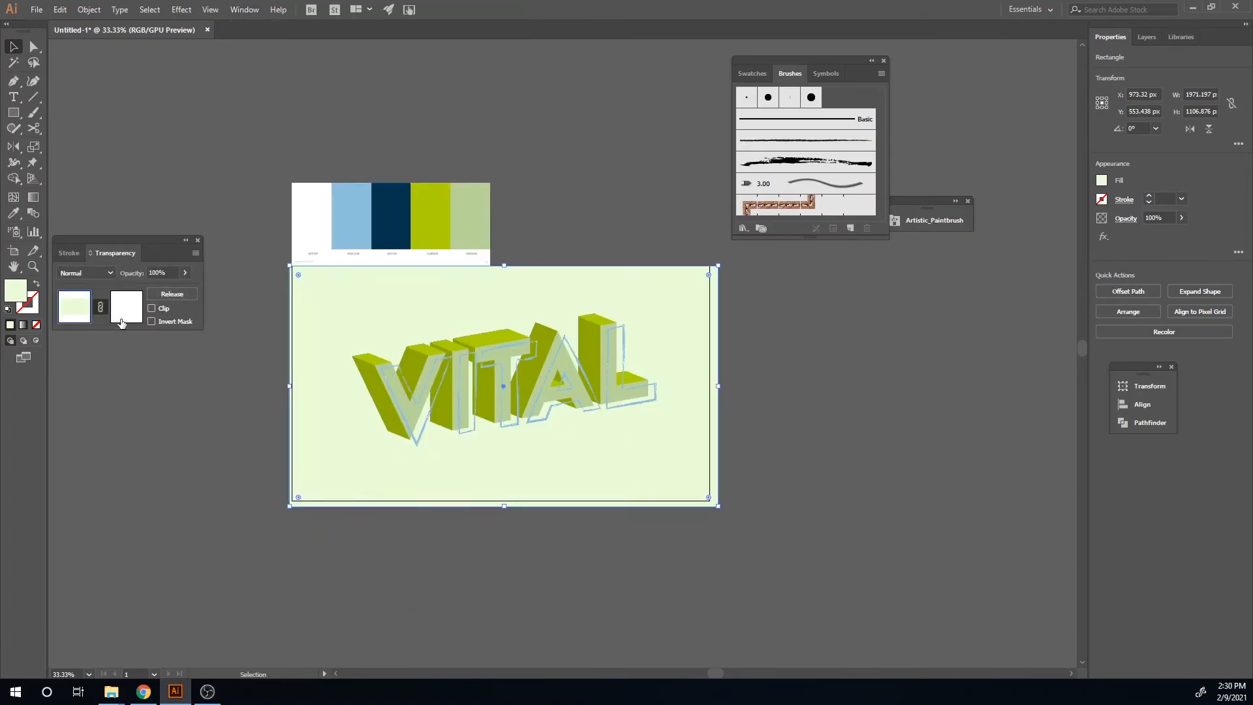
Step: Draw a rectangle covering the artboard inside the mask and fill it with the black-and-white gradient
{"action": "left_click", "coordinate": [13, 112]}
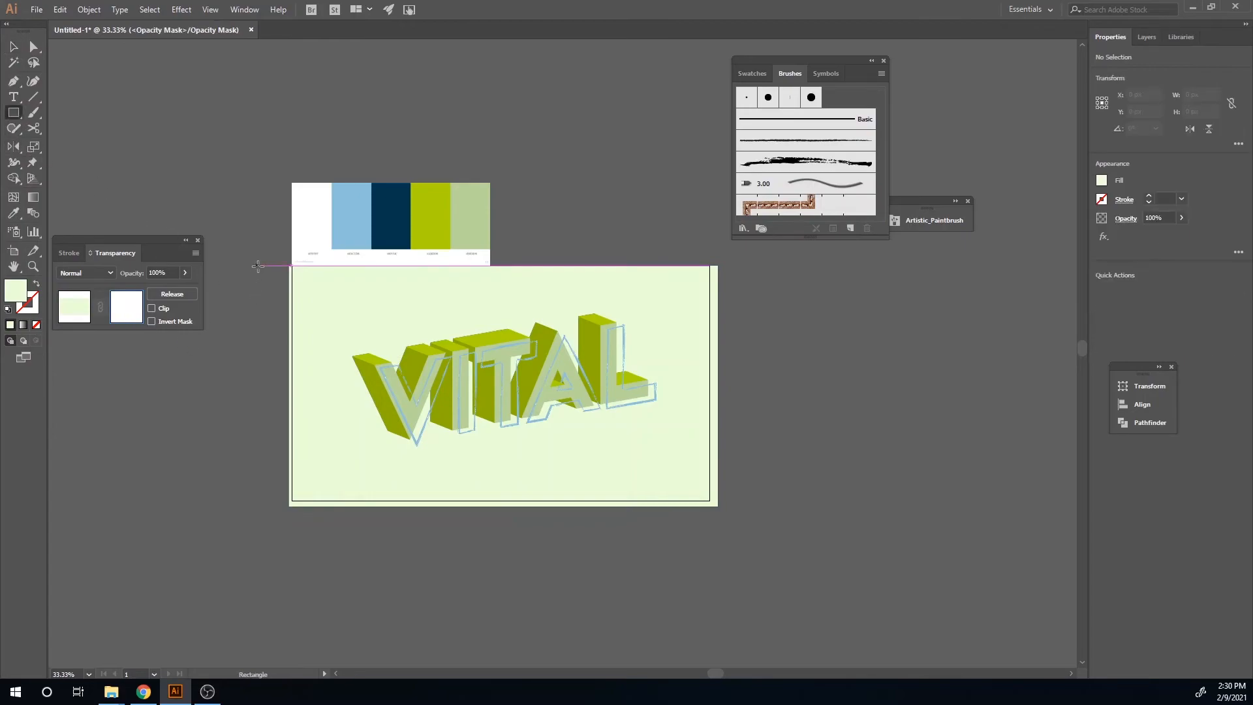
{"action": "mouse_move", "coordinate": [278, 260]}
{"action": "left_mouse_down"}
{"action": "mouse_move", "coordinate": [741, 504]}
{"action": "mouse_move", "coordinate": [714, 506]}
{"action": "left_mouse_up"}
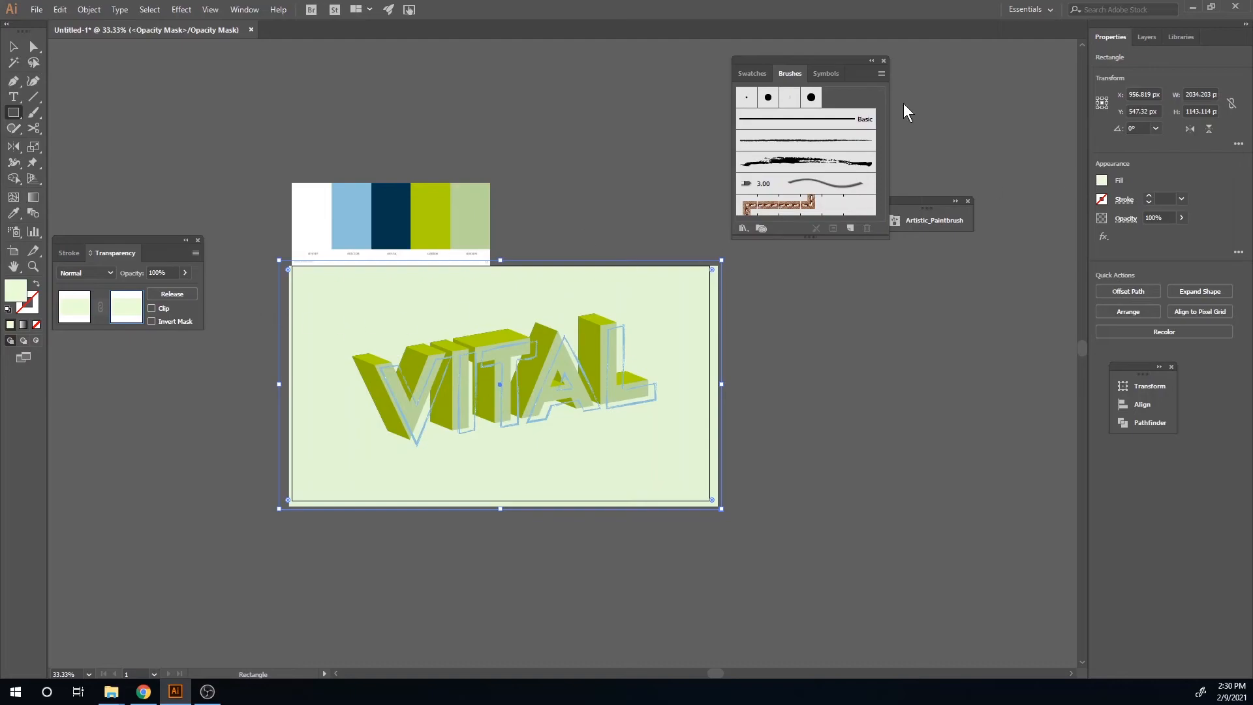
{"action": "left_click", "coordinate": [1101, 180]}
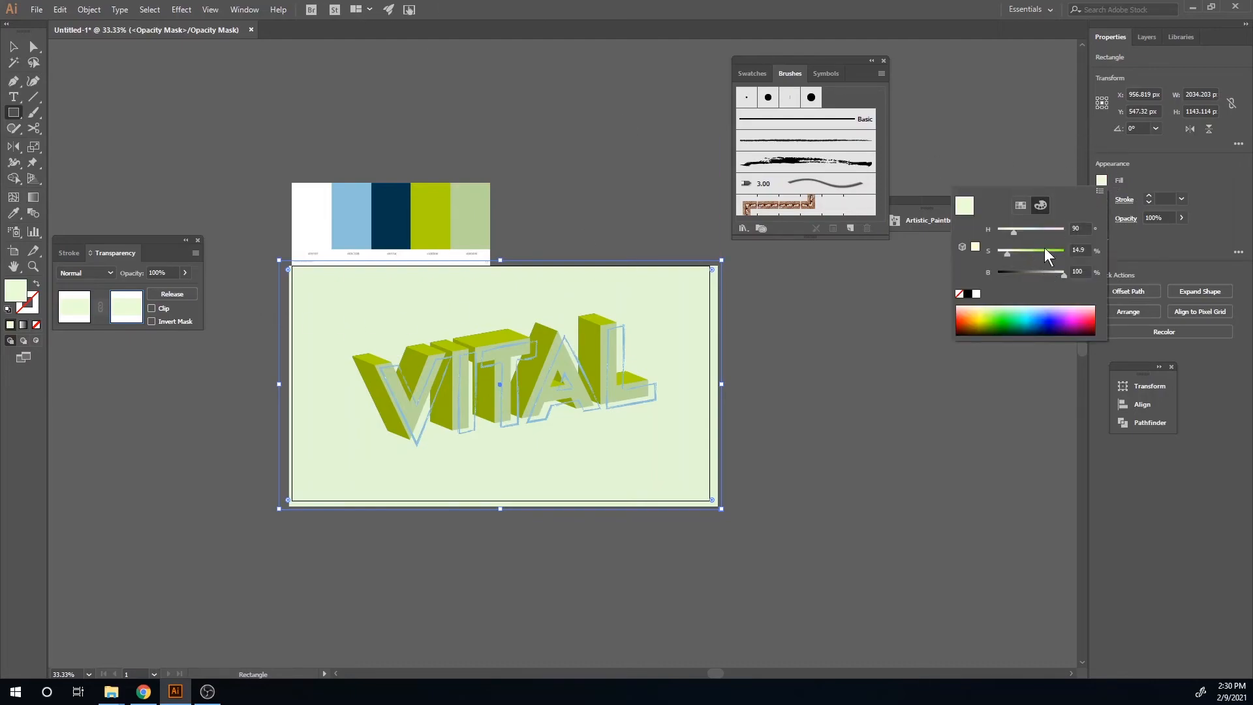
{"action": "left_click", "coordinate": [1026, 205]}
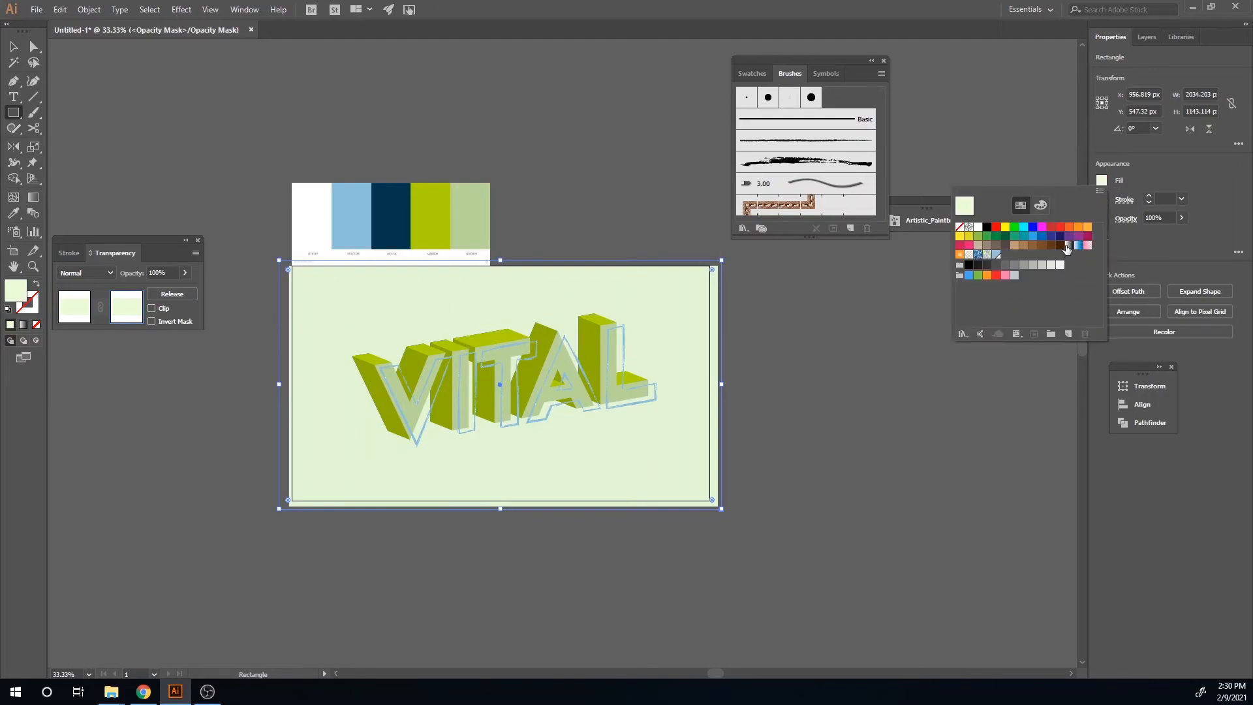
{"action": "left_click", "coordinate": [1068, 246]}
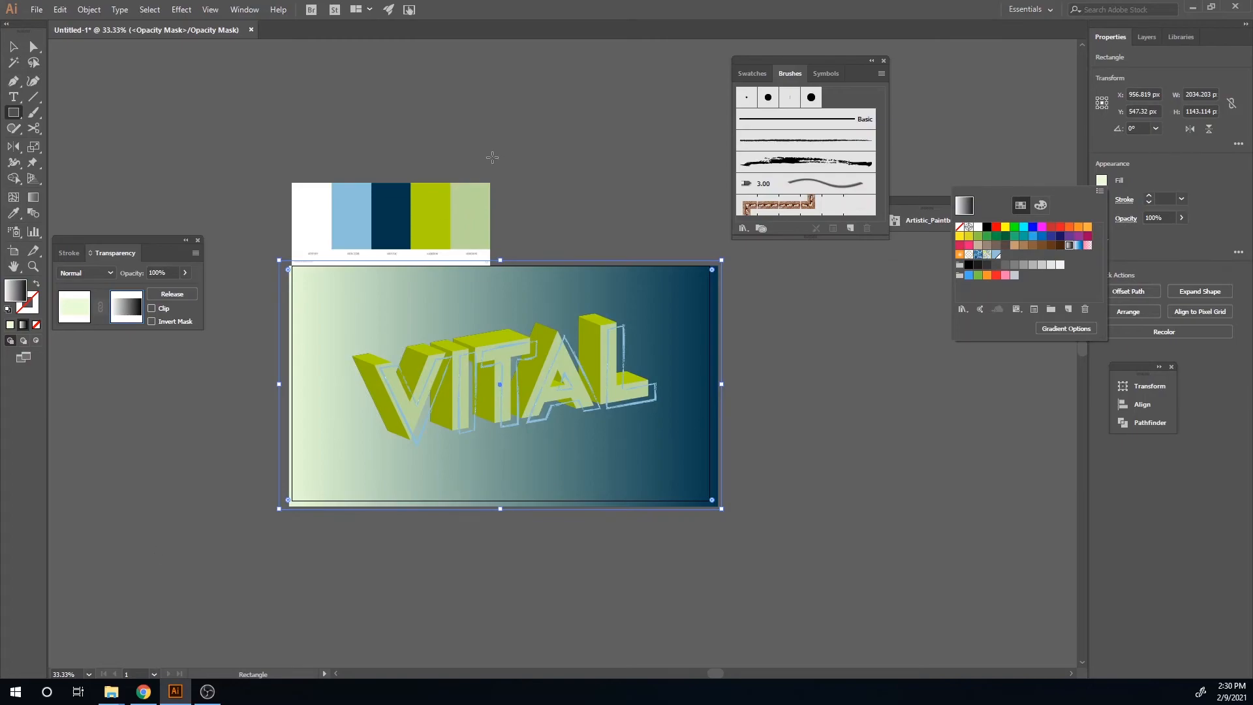
Step: Apply the Color Halftone effect to the mask rectangle with a screen angle of 30 degrees
{"action": "left_click", "coordinate": [186, 9]}
{"action": "left_click", "coordinate": [185, 10]}
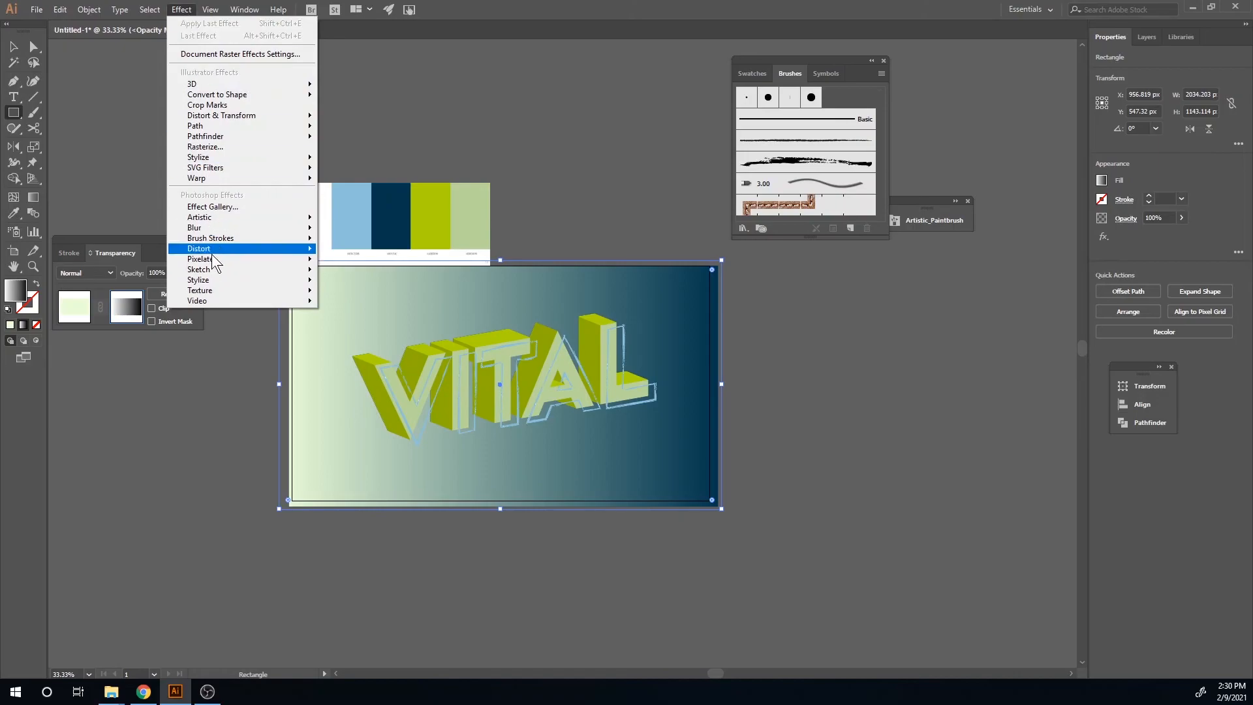
{"action": "mouse_move", "coordinate": [226, 258]}
{"action": "left_click", "coordinate": [374, 262]}
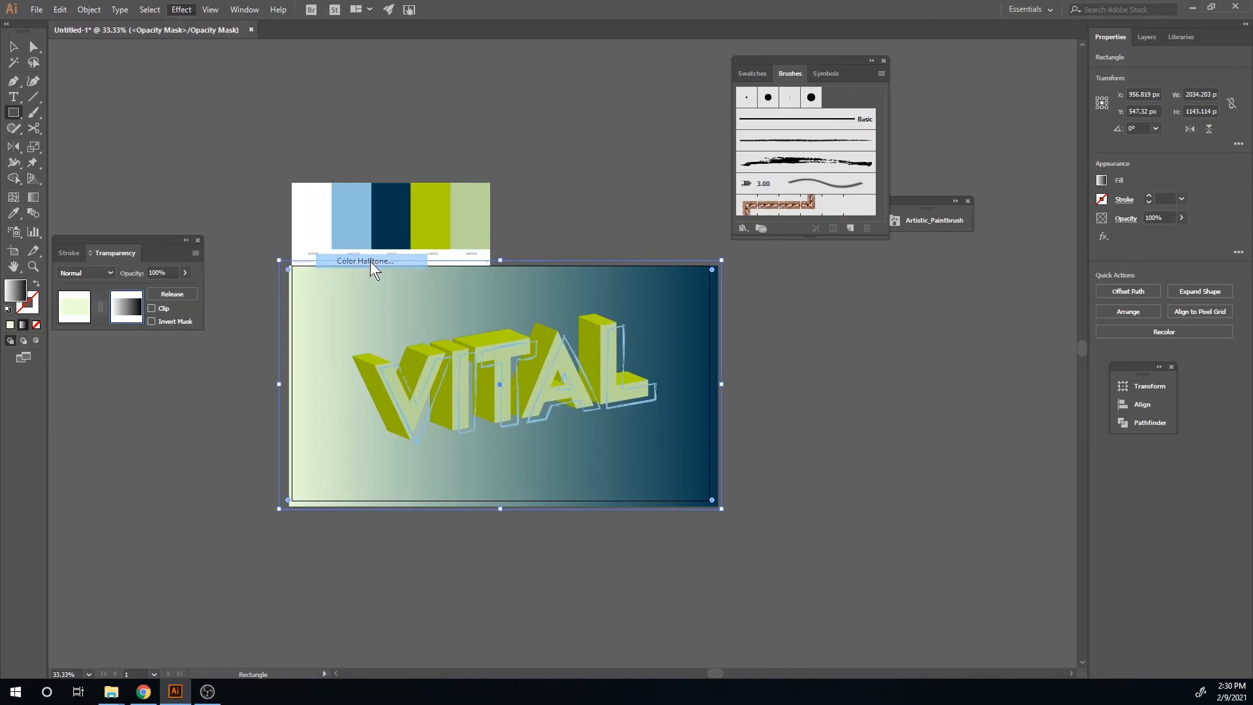
{"action": "double_click", "coordinate": [470, 148]}
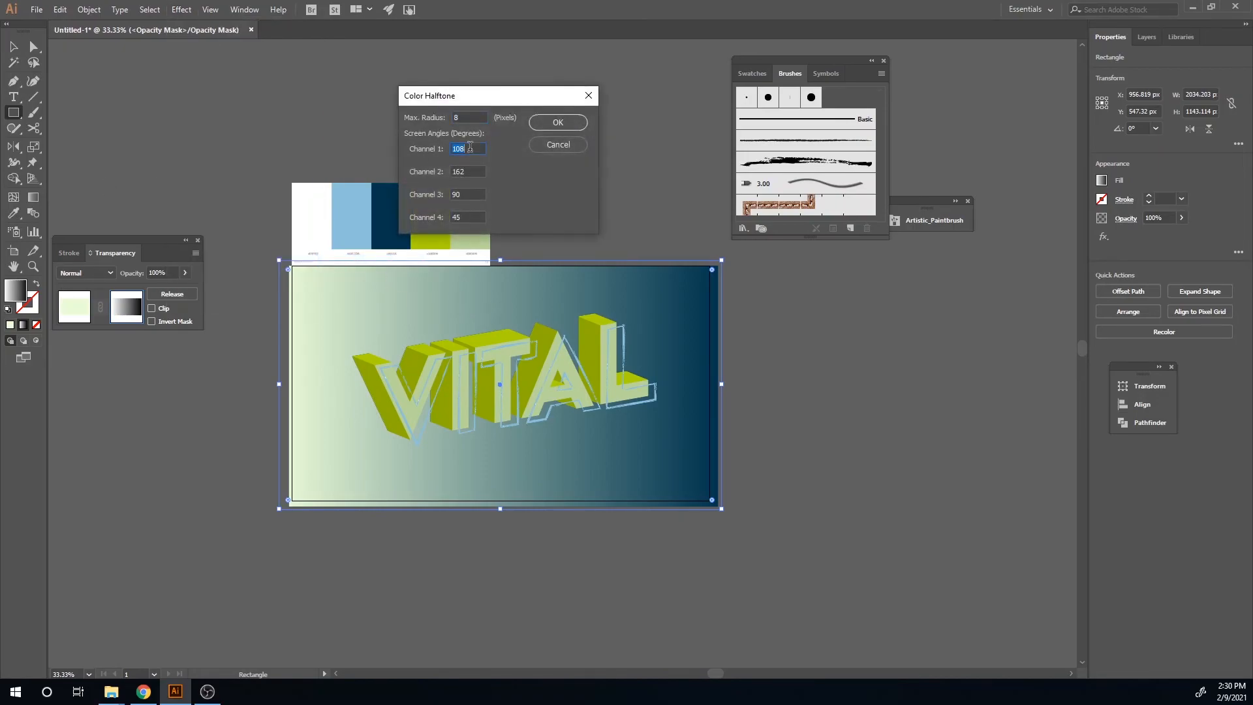
{"action": "key", "text": "Tab"}
{"action": "type", "text": "30"}
{"action": "left_click", "coordinate": [557, 122]}
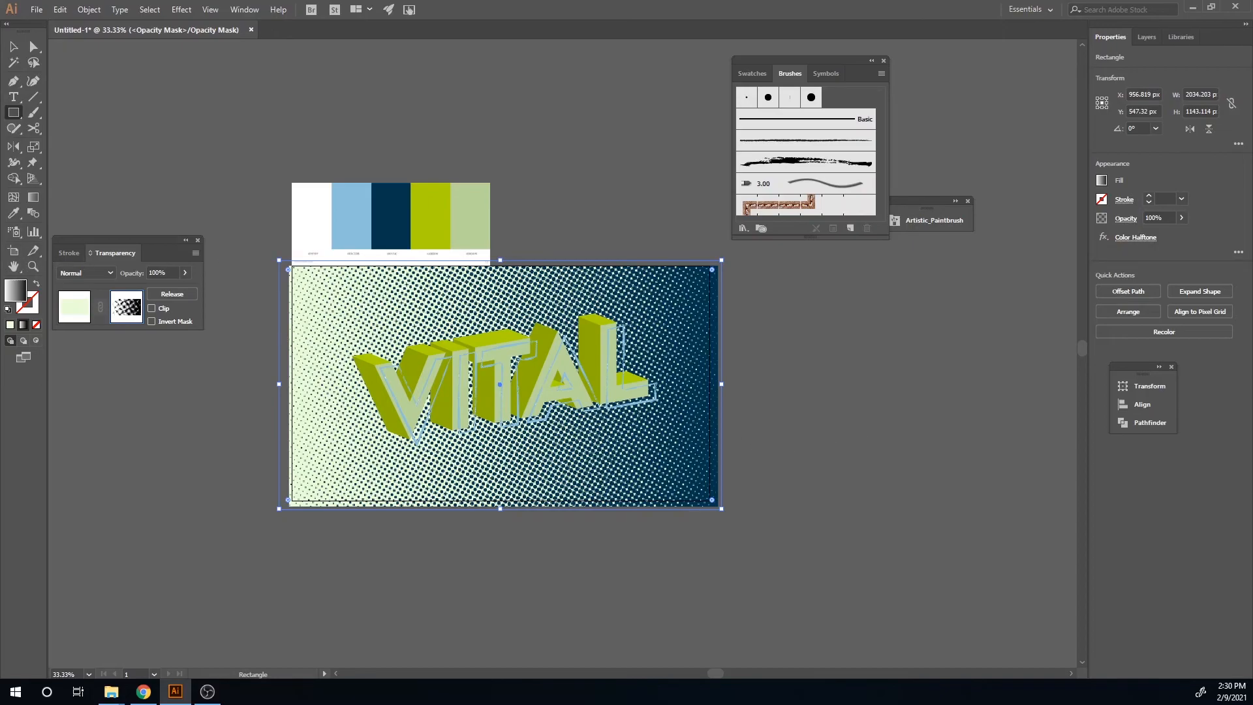
Step: Redraw the mask gradient with the Gradient tool so it runs from upper right to lower left
{"action": "left_click", "coordinate": [34, 197]}
{"action": "left_click_drag", "start_coordinate": [270, 287], "coordinate": [747, 506]}
{"action": "left_click_drag", "start_coordinate": [706, 268], "coordinate": [182, 480]}
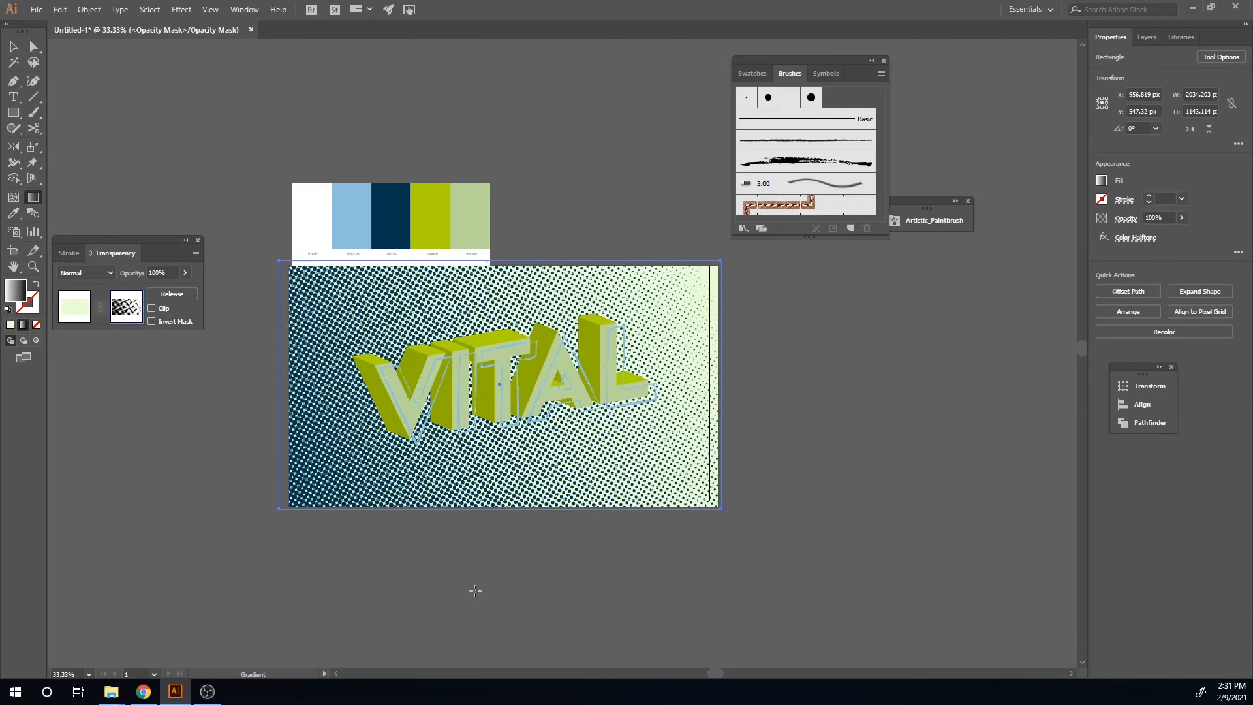
Step: Exit opacity mask editing and delete the colour palette from above the artboard
{"action": "key", "text": "v"}
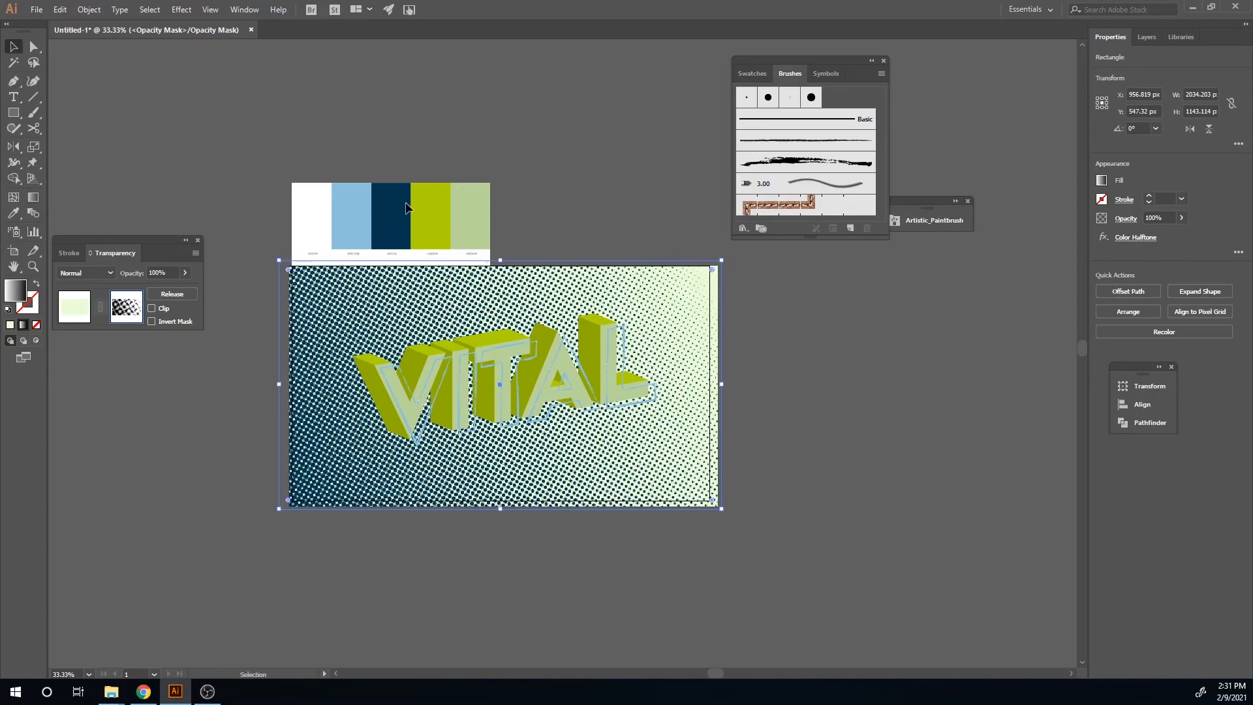
{"action": "left_click", "coordinate": [403, 213]}
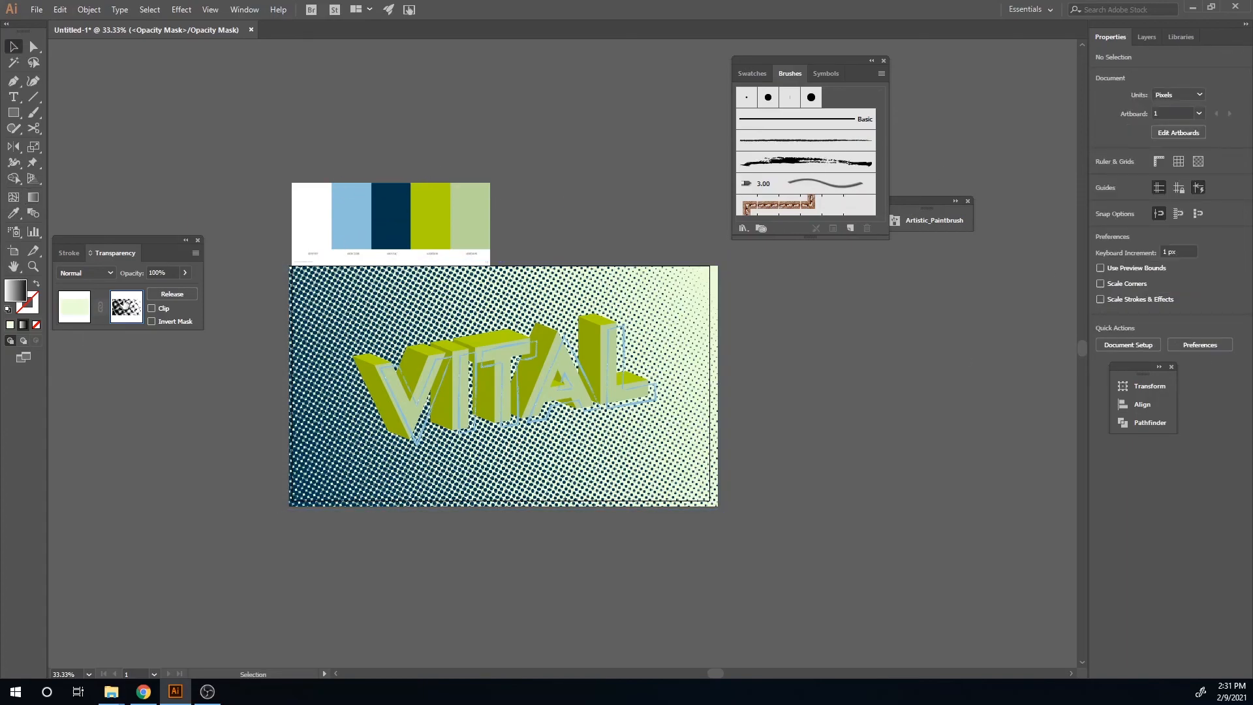
{"action": "left_click", "coordinate": [86, 310]}
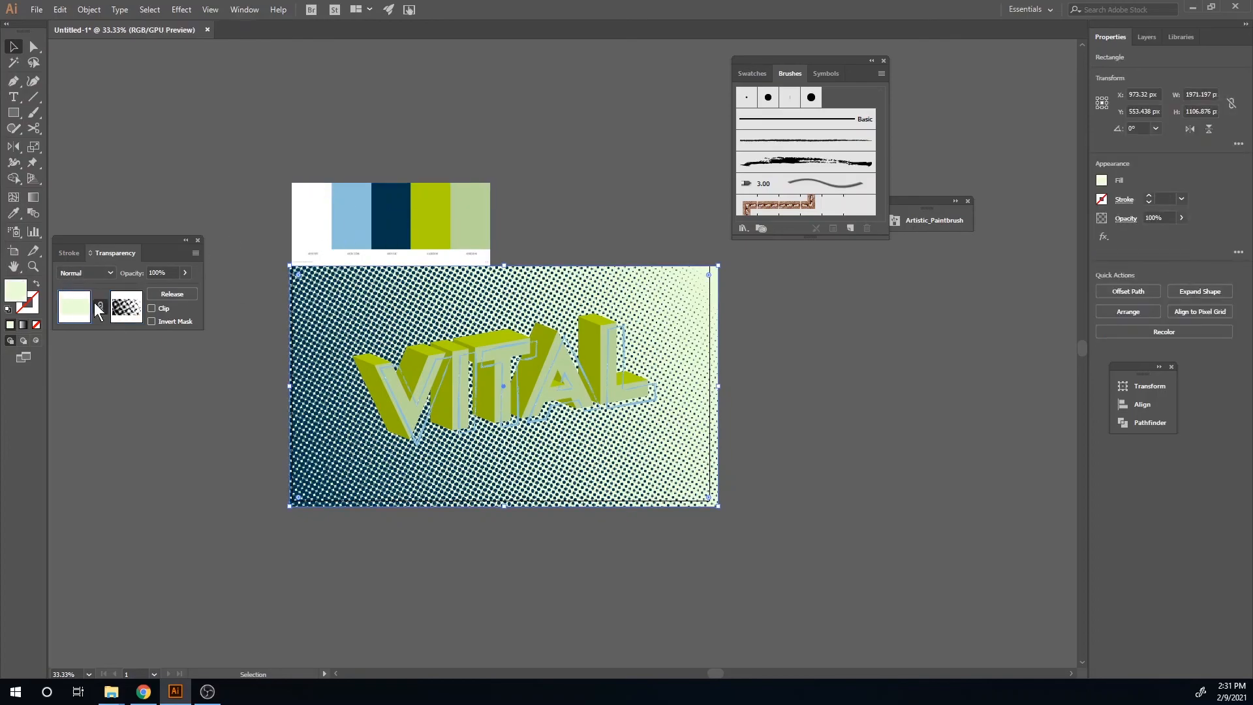
{"action": "left_click", "coordinate": [327, 216]}
{"action": "key", "text": "Delete"}
Step: Export the artboard for screens as a JPG named BRUSH TYPOGRAPHY
{"action": "left_click", "coordinate": [34, 13]}
{"action": "mouse_move", "coordinate": [91, 241]}
{"action": "left_click", "coordinate": [330, 240]}
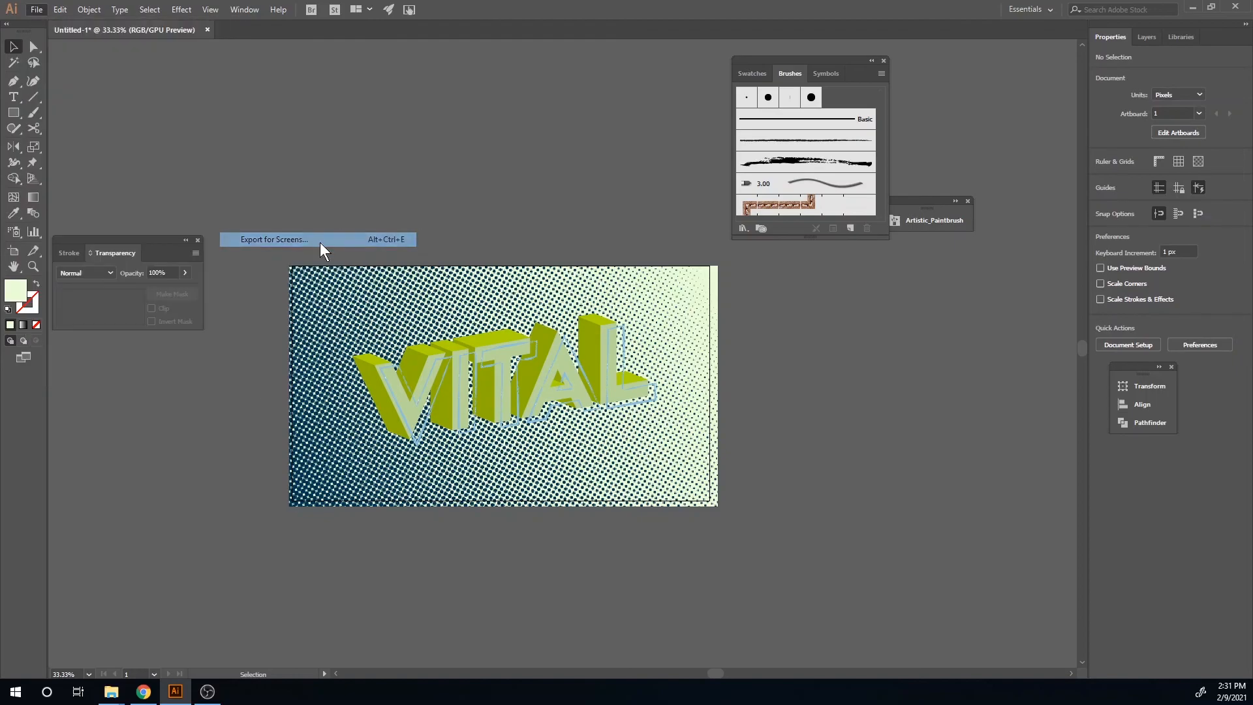
{"action": "double_click", "coordinate": [293, 200]}
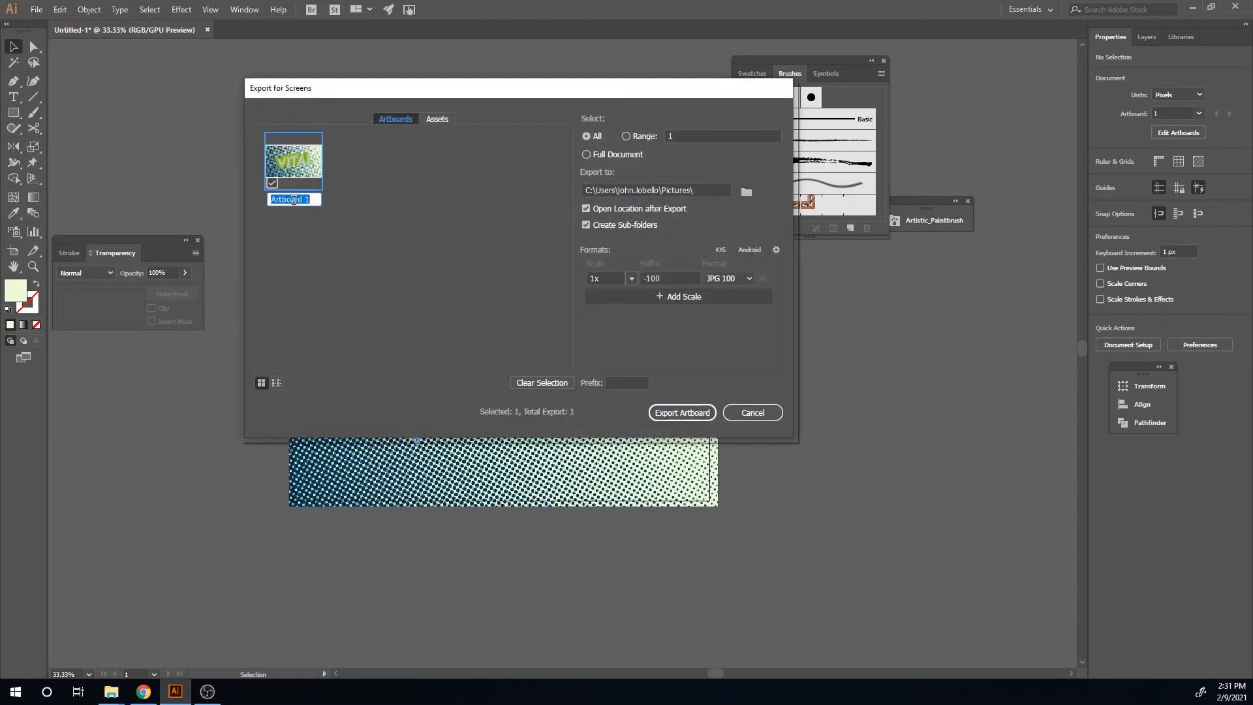
{"action": "type", "text": "BRUSH TYPOGRAPHY"}
{"action": "left_click", "coordinate": [664, 411]}
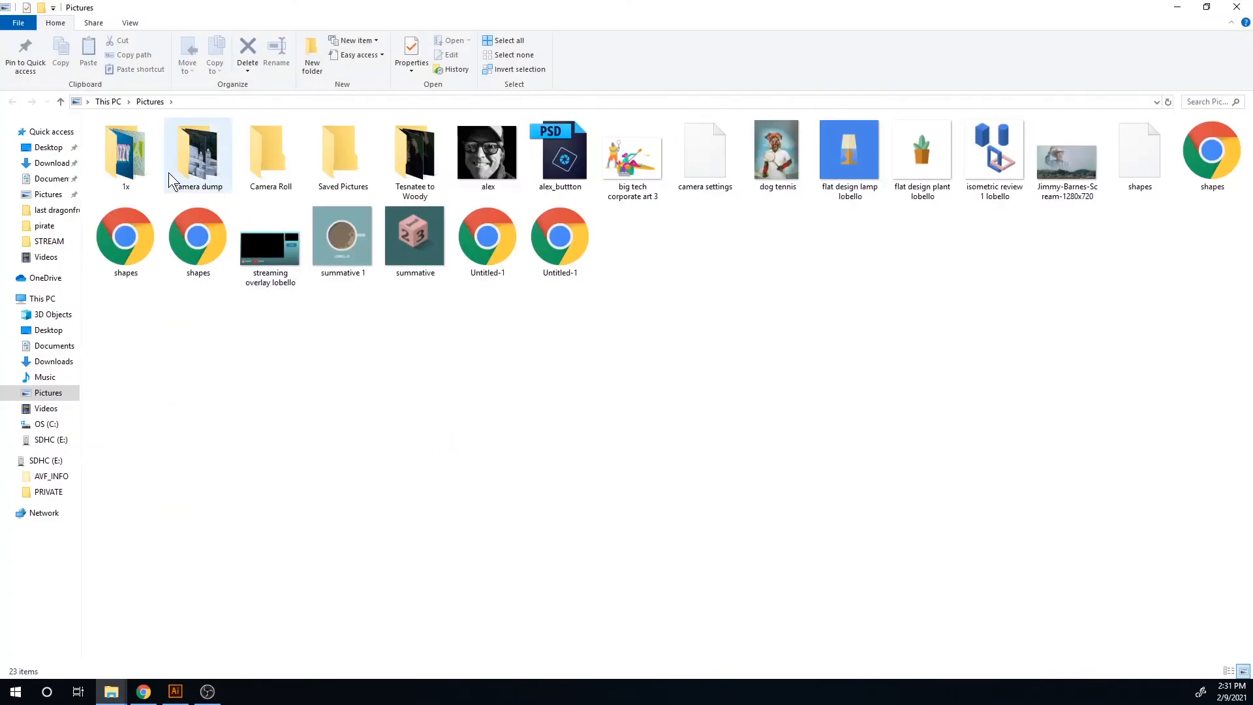
Step: Open the exported BRUSH TYPOGRAPHY image and browse through the neighbouring photos in the folder
{"action": "double_click", "coordinate": [136, 165]}
{"action": "double_click", "coordinate": [123, 159]}
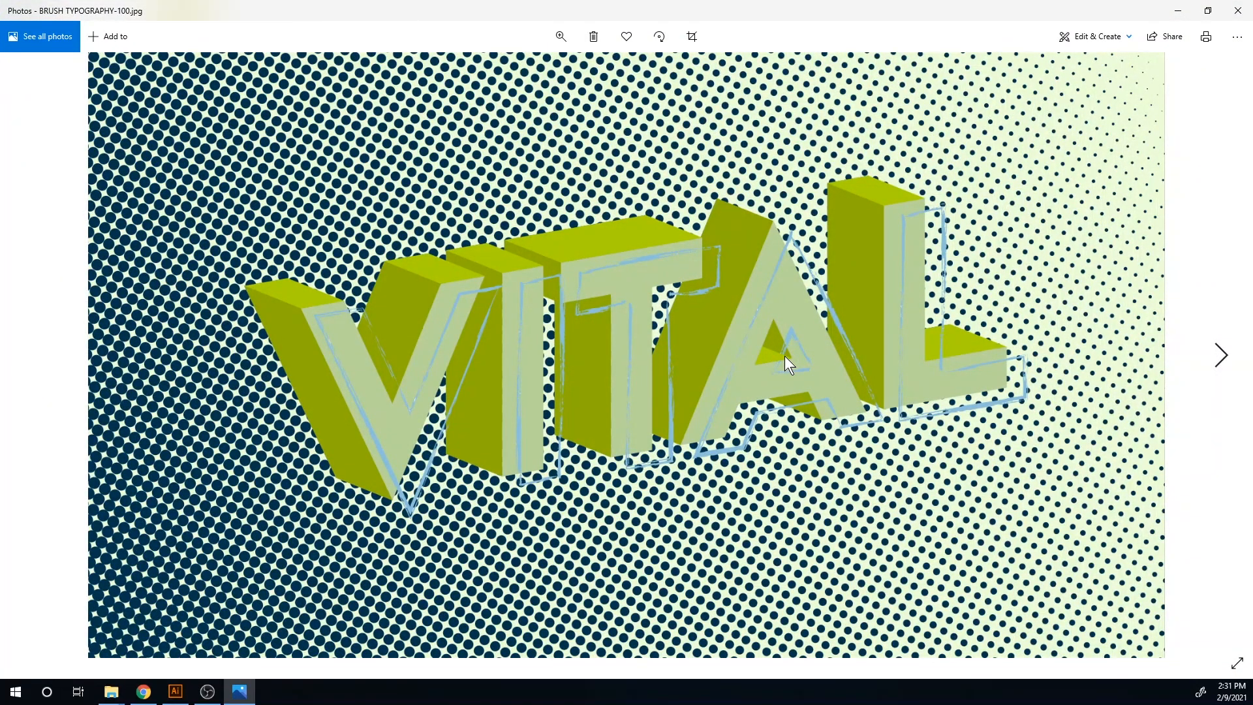
{"action": "key", "text": "Right"}
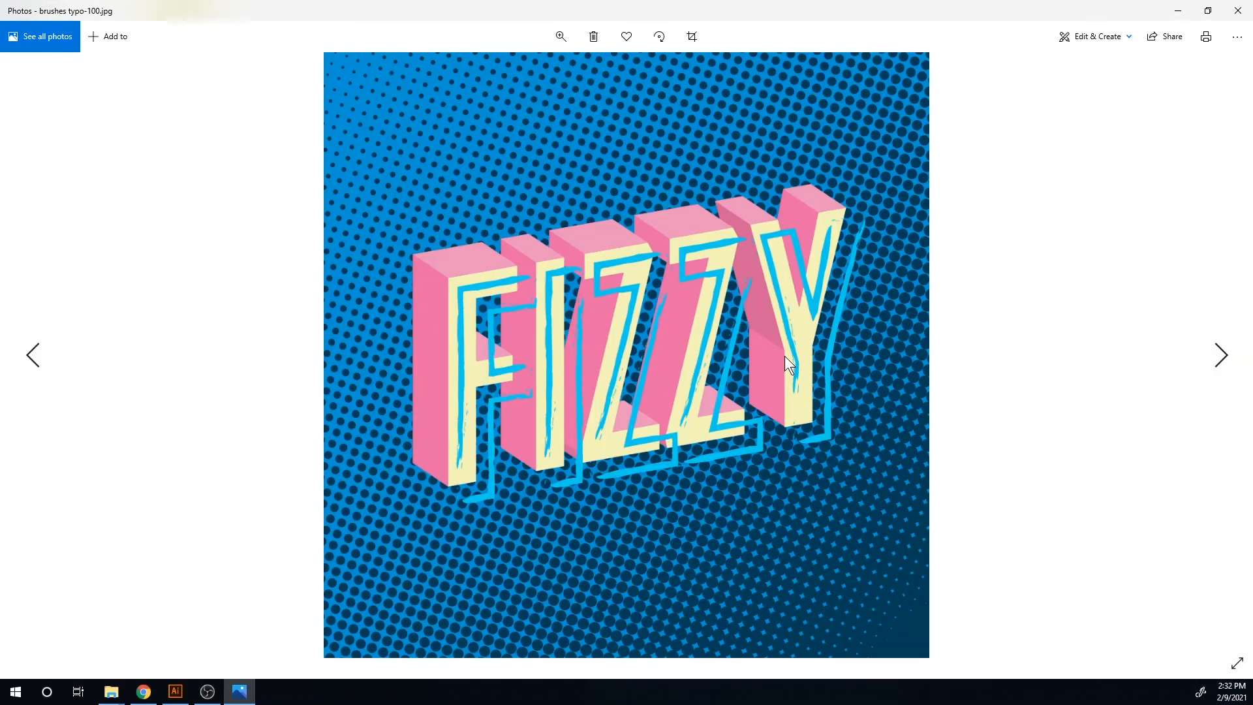
{"action": "key", "text": "Right"}
{"action": "key", "text": "Left"}
{"action": "key", "text": "Left"}
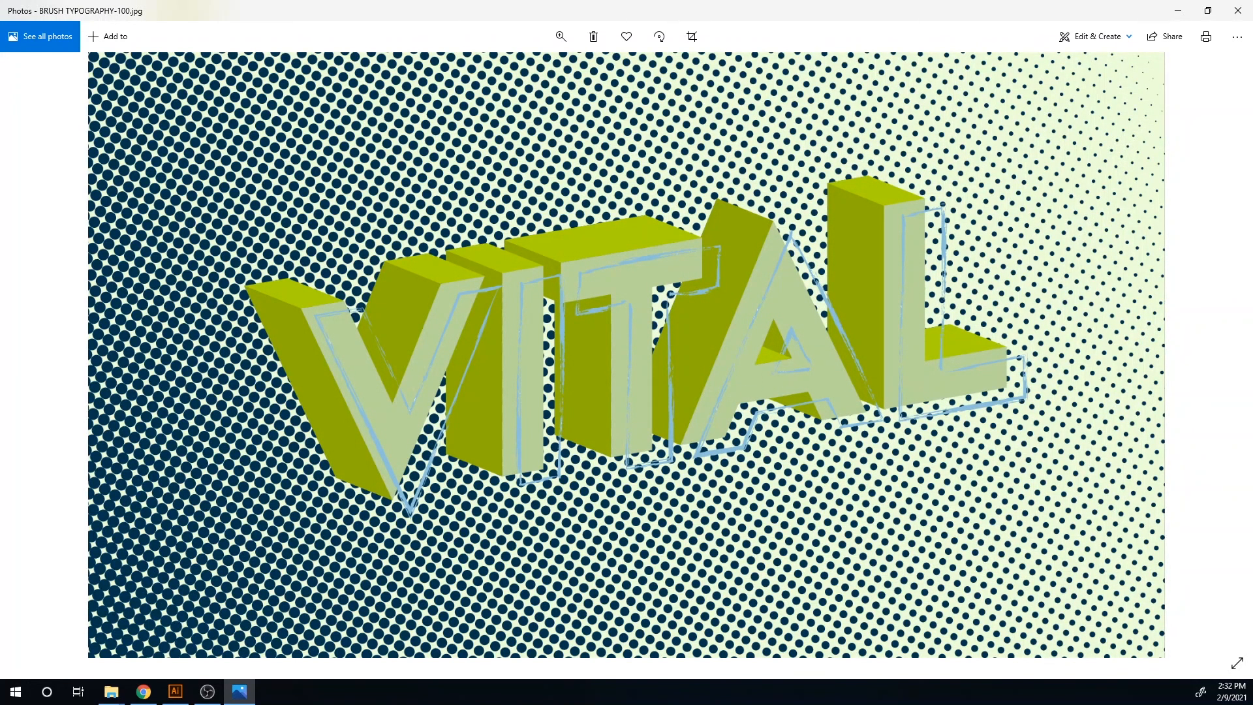
{"action": "left_click", "coordinate": [208, 691]}
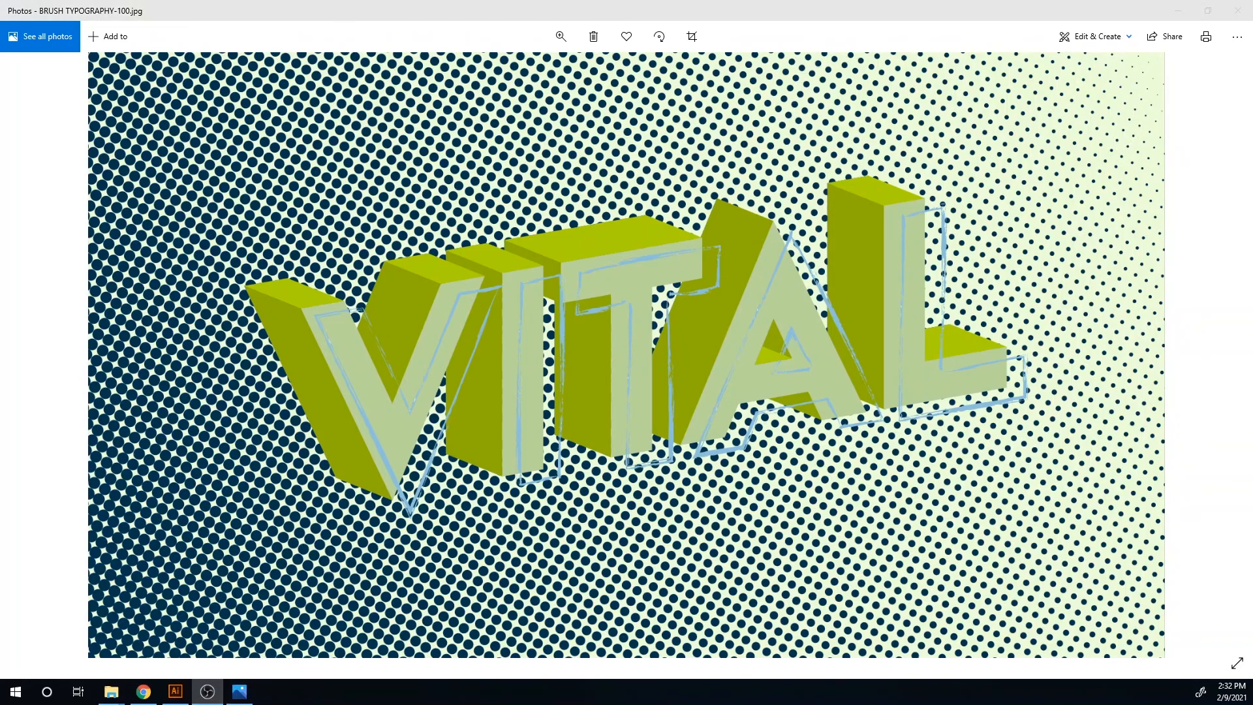